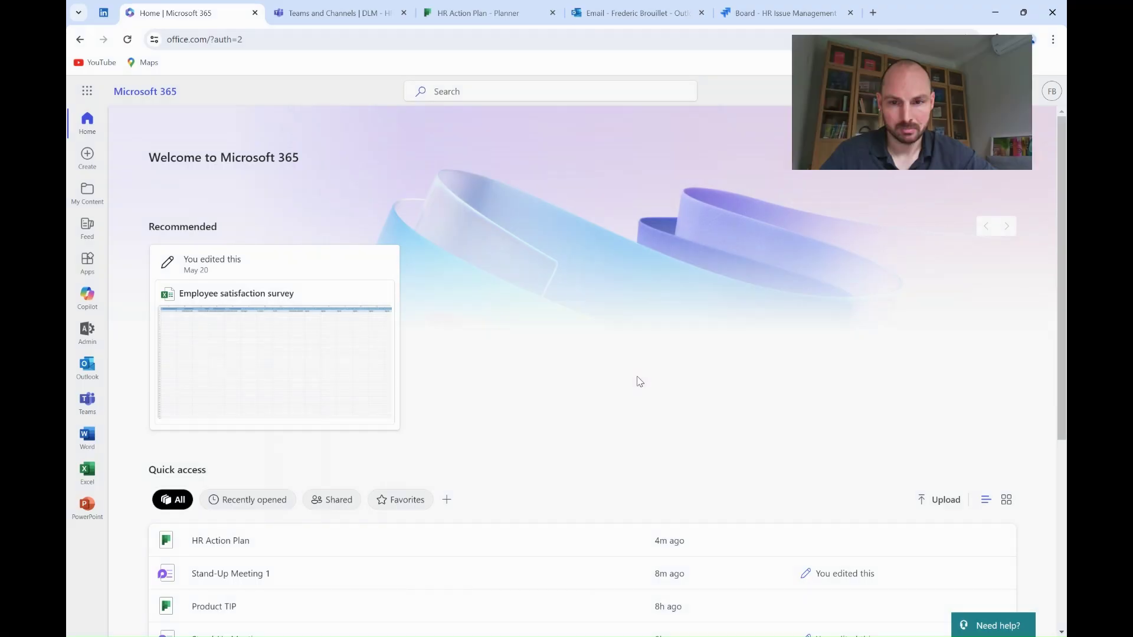
# Launch Microsoft Loop in a new tab from the Microsoft 365 app launcher.
pyautogui.click(88, 92)
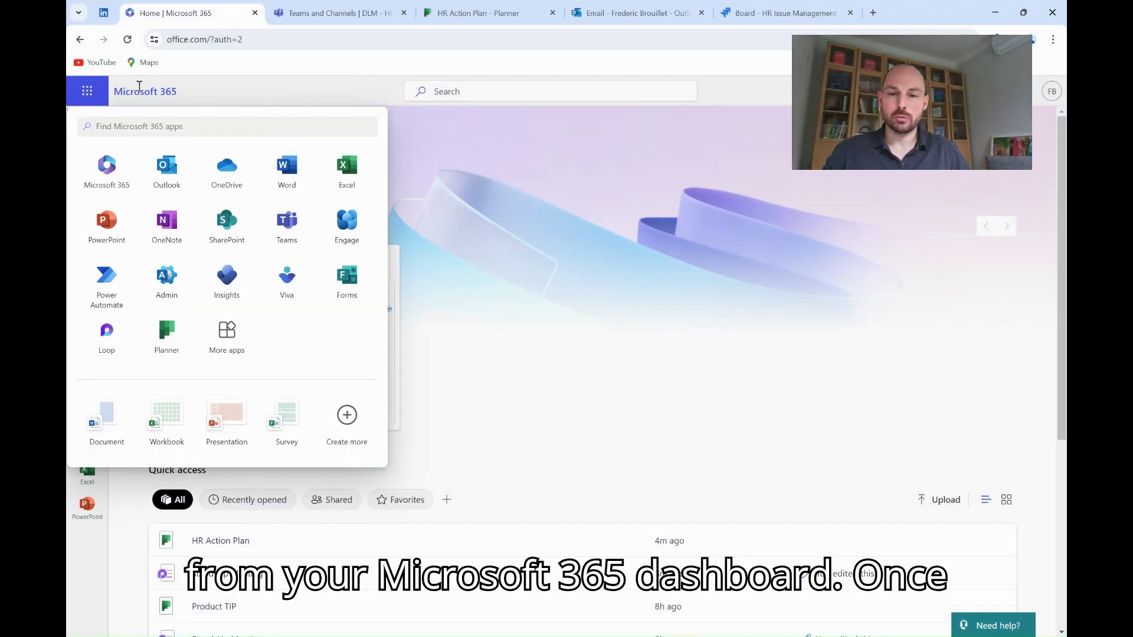
pyautogui.click(110, 334)
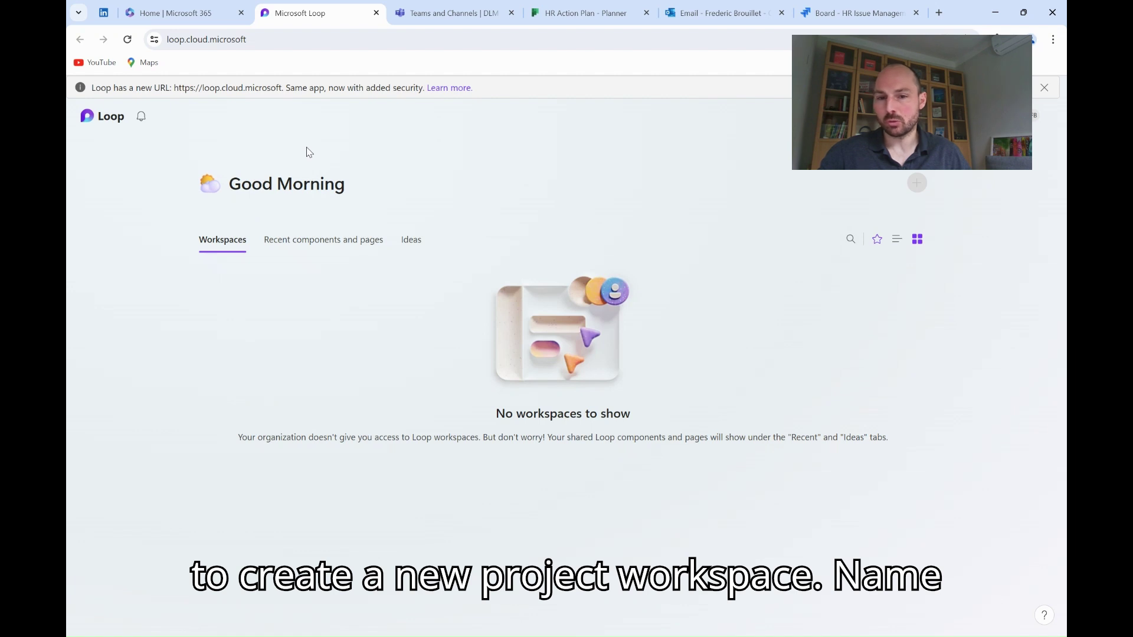
# Create a new blank page under Ideas and bring up the Template Gallery.
pyautogui.click(414, 247)
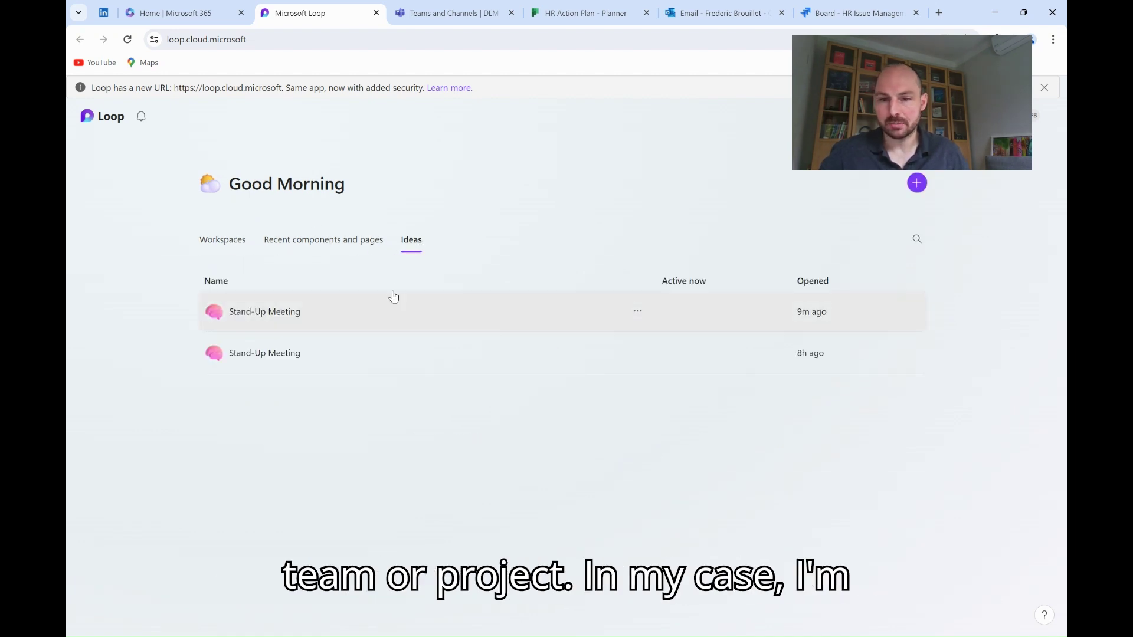
pyautogui.click(916, 184)
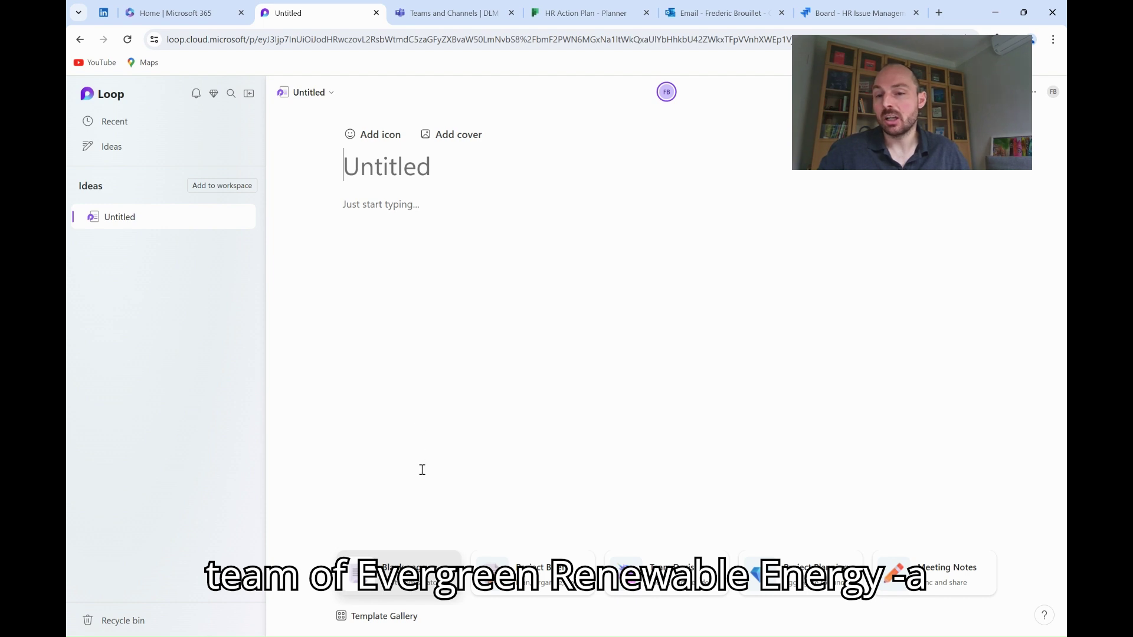
pyautogui.click(400, 615)
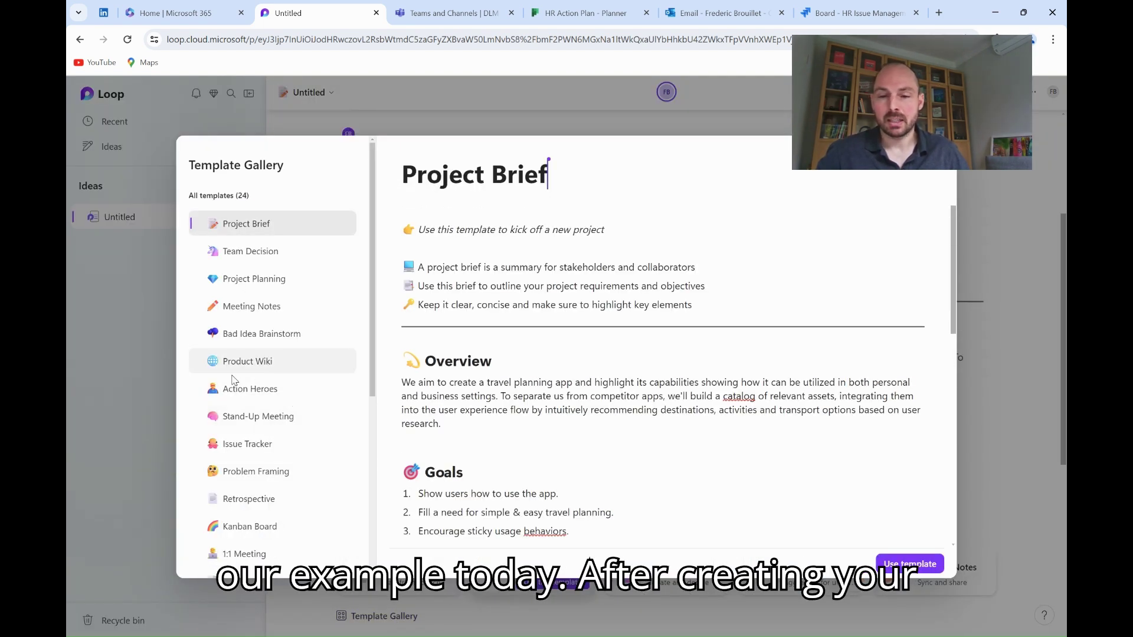
# Preview and apply the Stand-Up Meeting template to the new page.
pyautogui.click(265, 420)
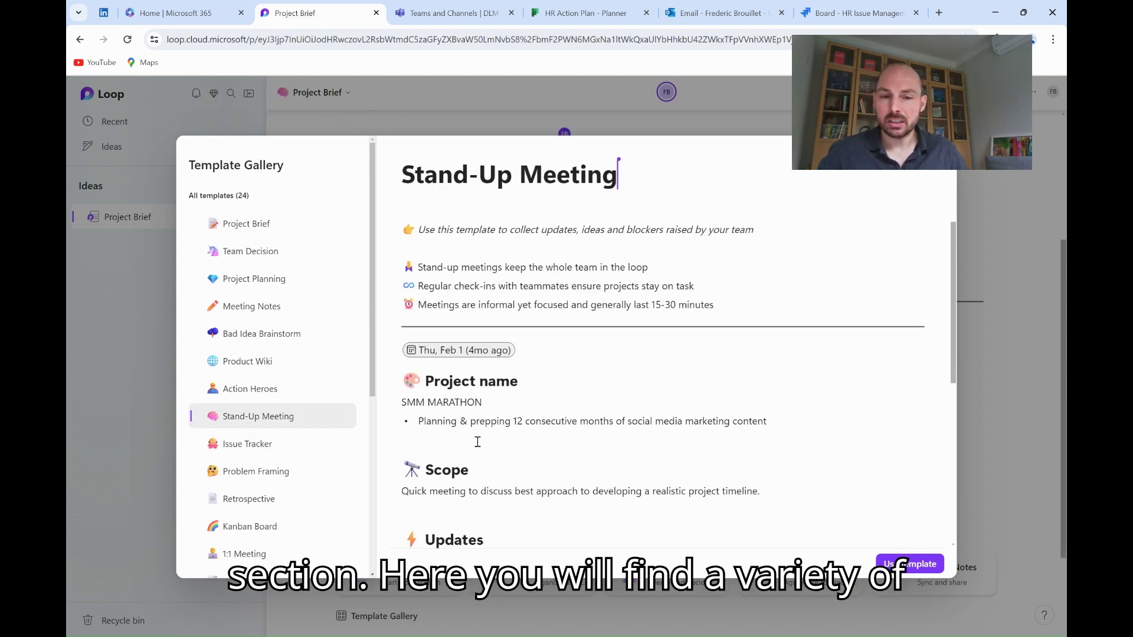
pyautogui.click(907, 565)
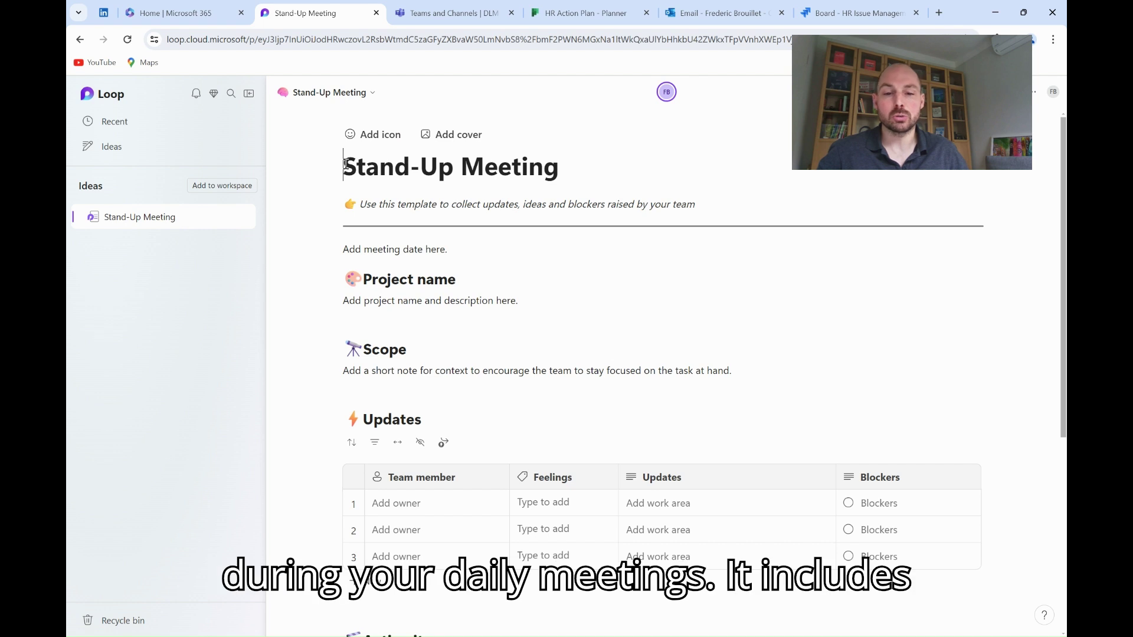
# Retitle the page 'Daily Morning Meeting (Huddle)'.
pyautogui.moveTo(344, 166); pyautogui.dragTo(454, 166)
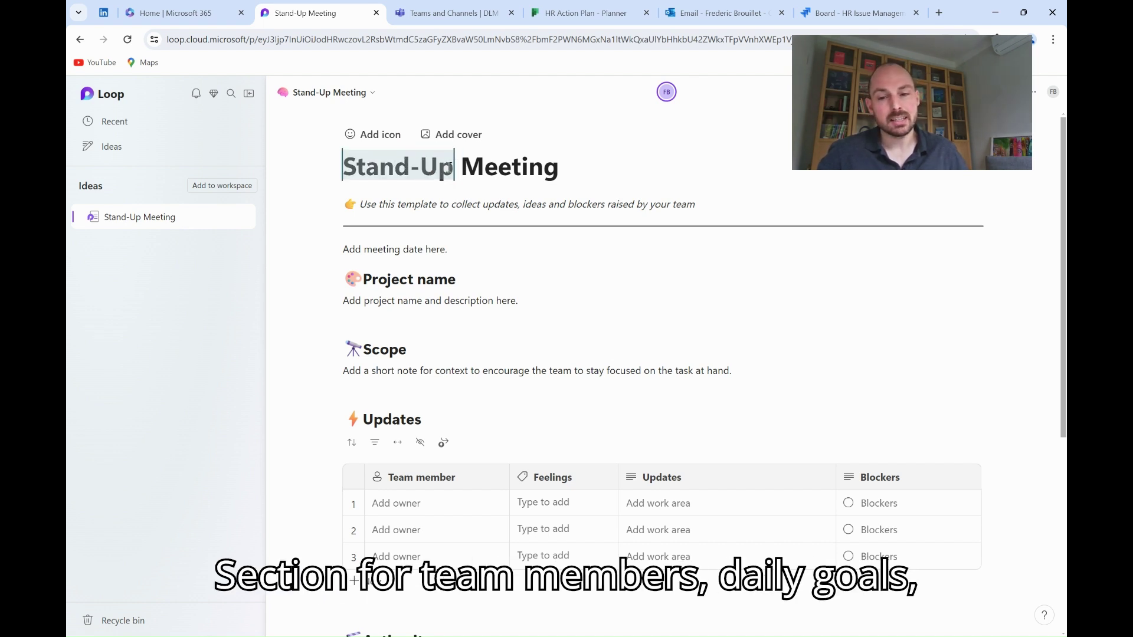
pyautogui.write('Daily Morning')
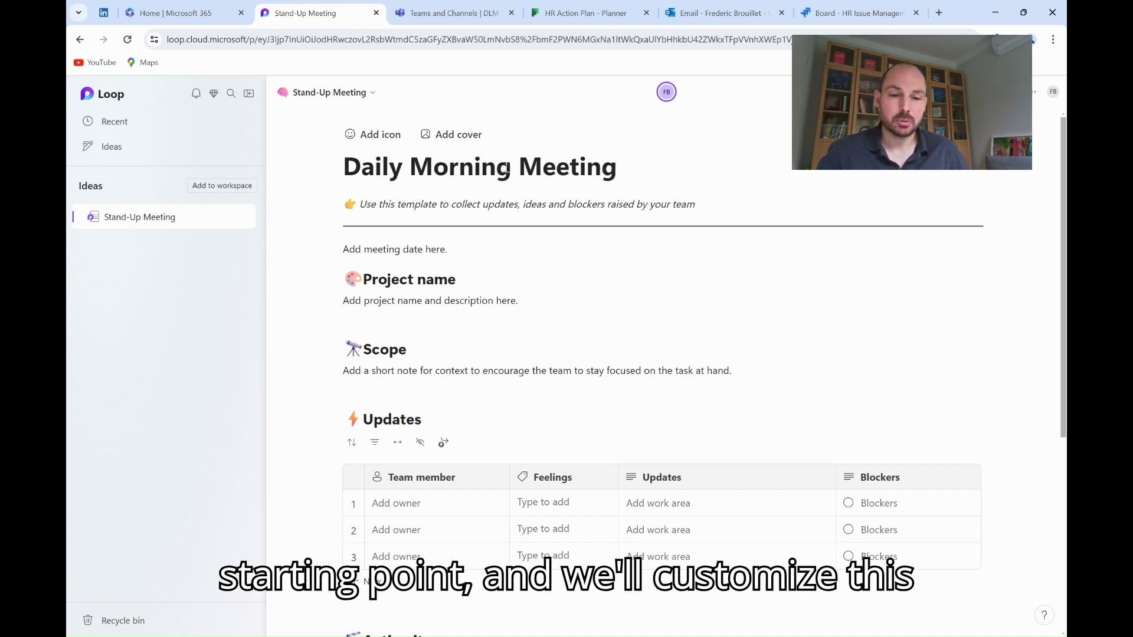
pyautogui.write(' Meeting ')
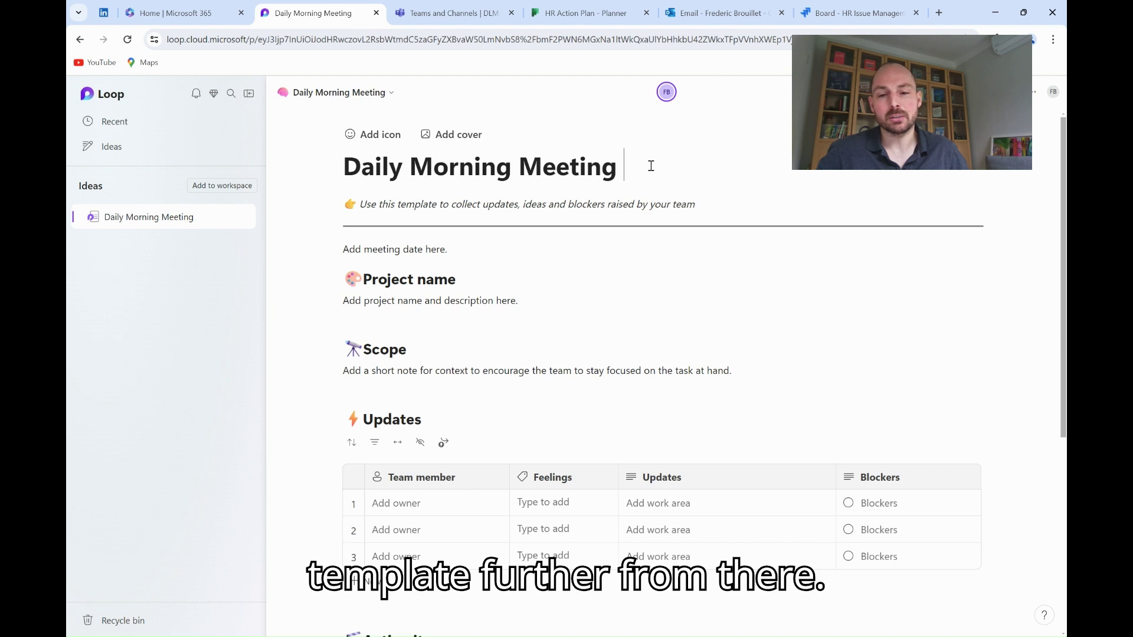
pyautogui.write('(Huddle')
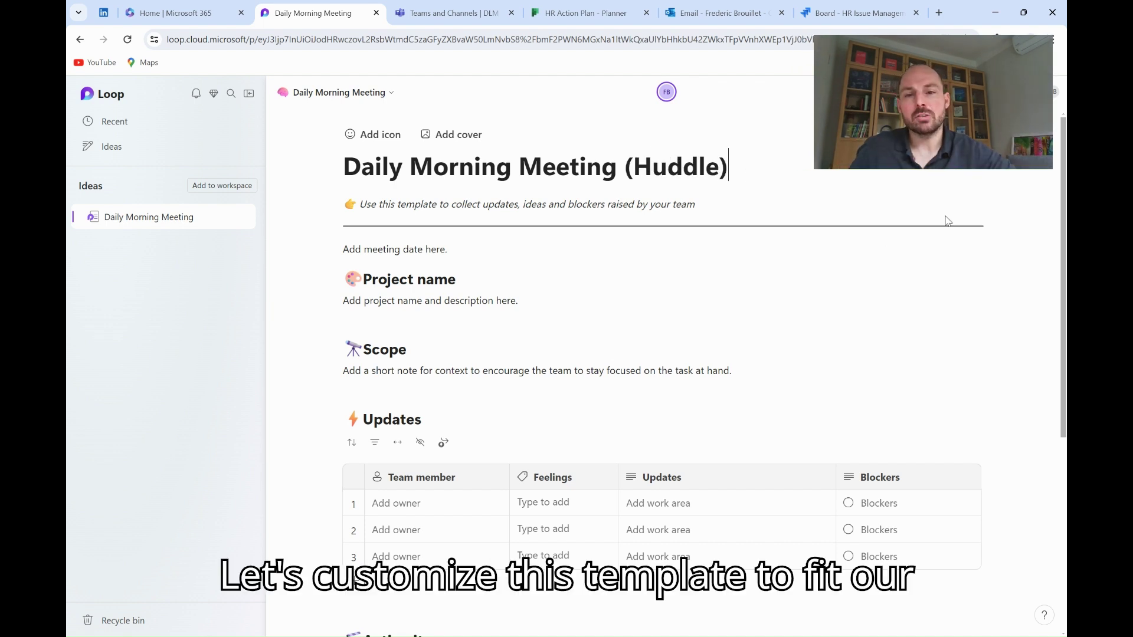
pyautogui.click(732, 205)
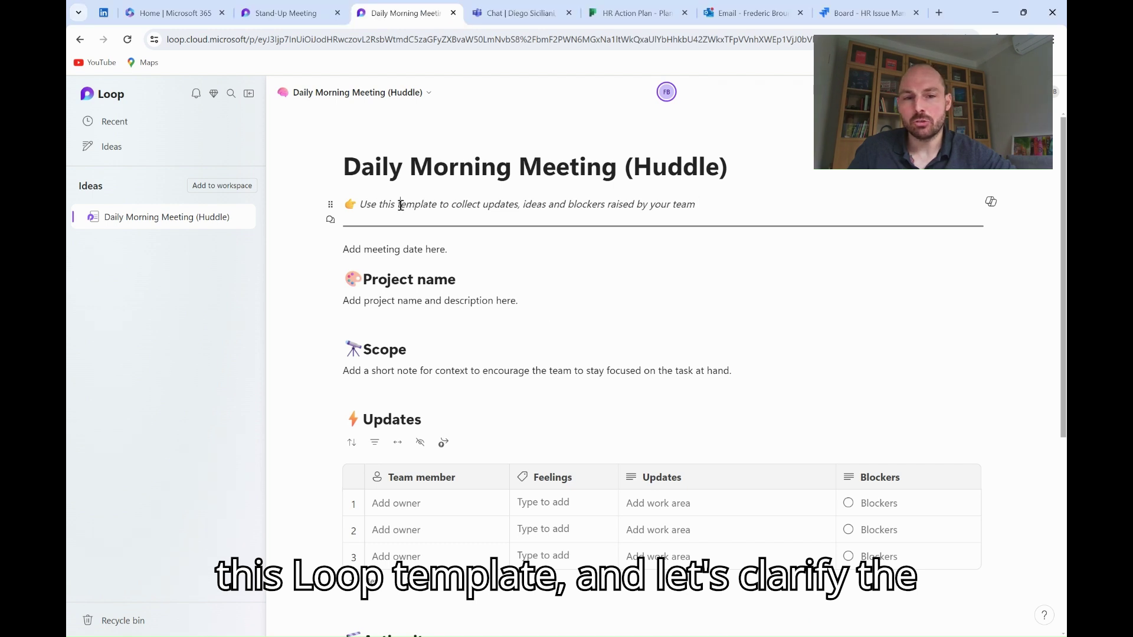
# Rewrite the instruction line to describe supporting the morning Daily Meeting and follow-up updates.
pyautogui.moveTo(401, 205); pyautogui.dragTo(694, 209)
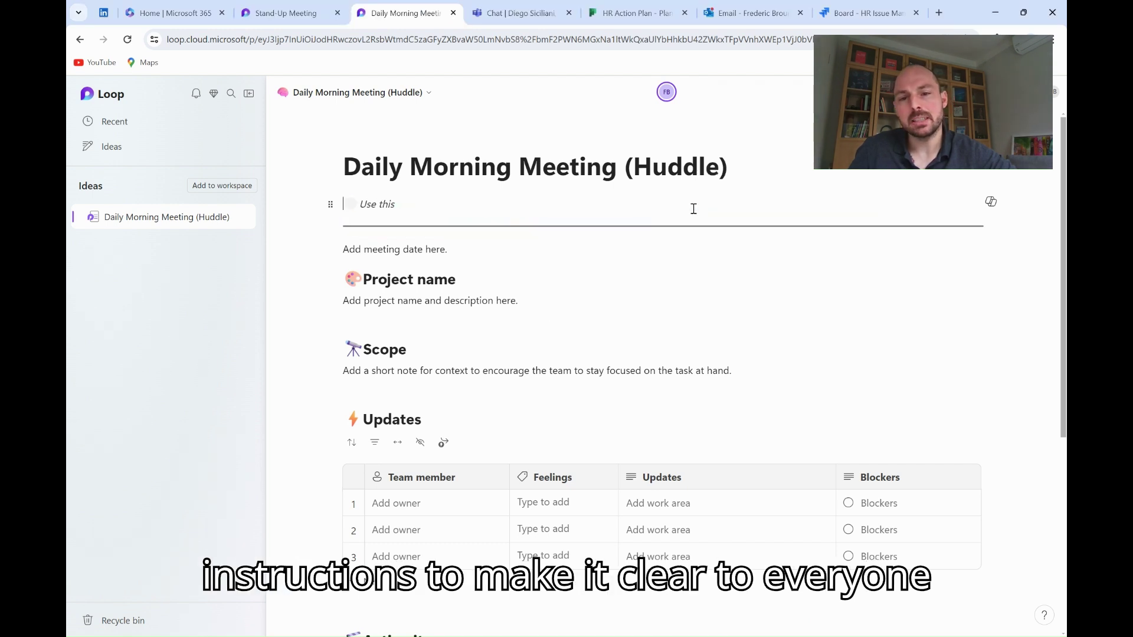
pyautogui.write('MS Loop to support morning Daily Meeting')
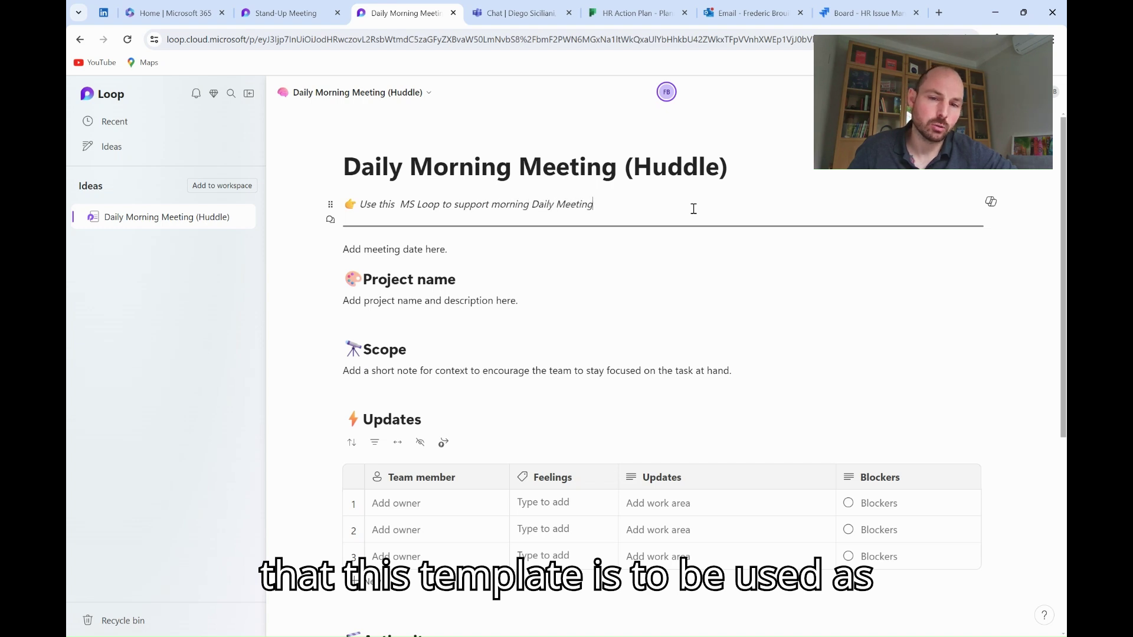
pyautogui.write(' and an any follow-up update')
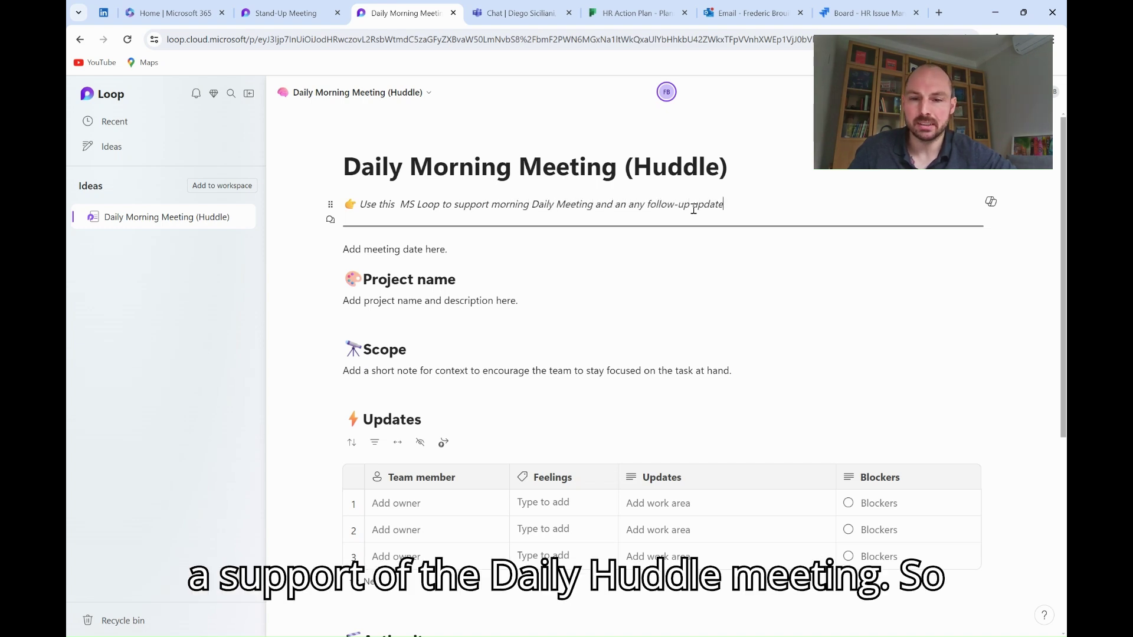
pyautogui.write('s during the day')
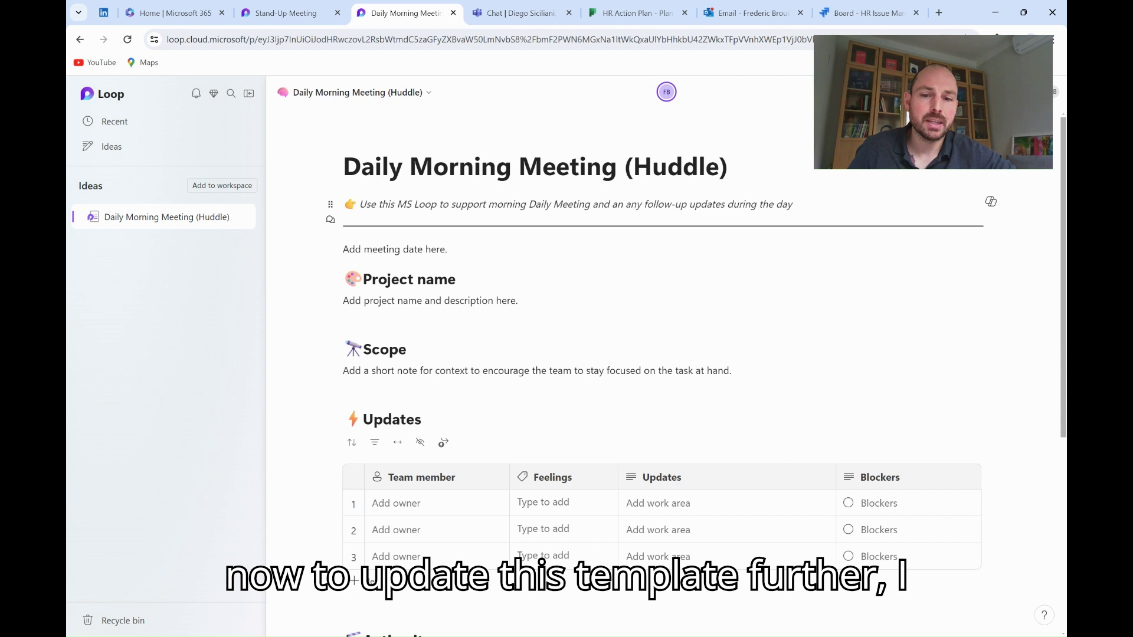
pyautogui.click(345, 249)
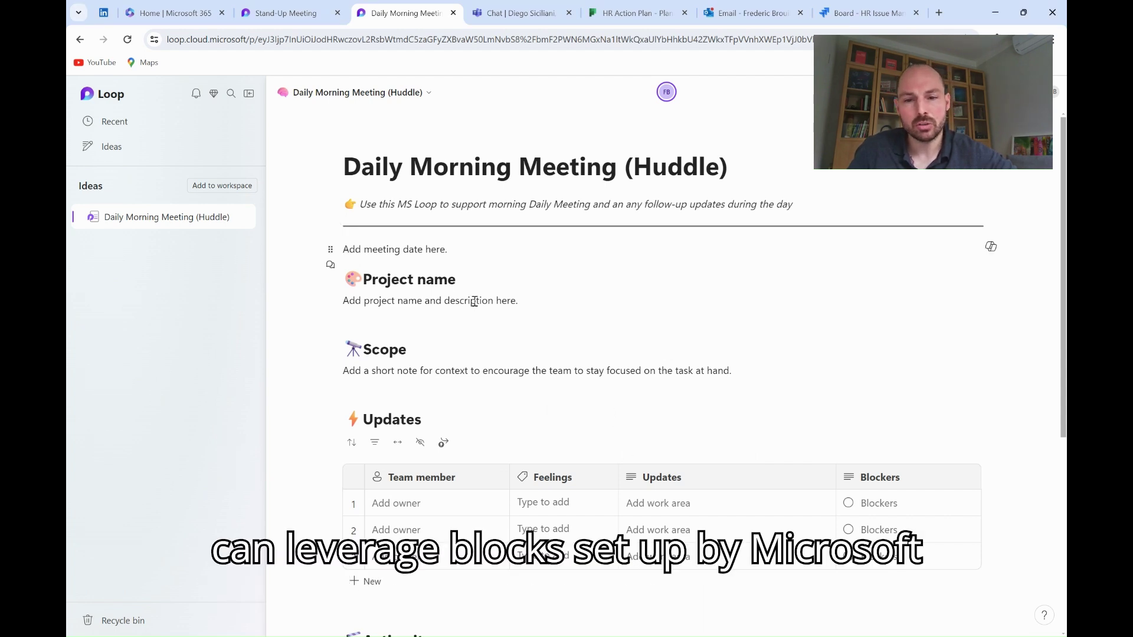
# Type / on the meeting-date line and scroll through the insert menu's blocks and integrations.
pyautogui.write('/')
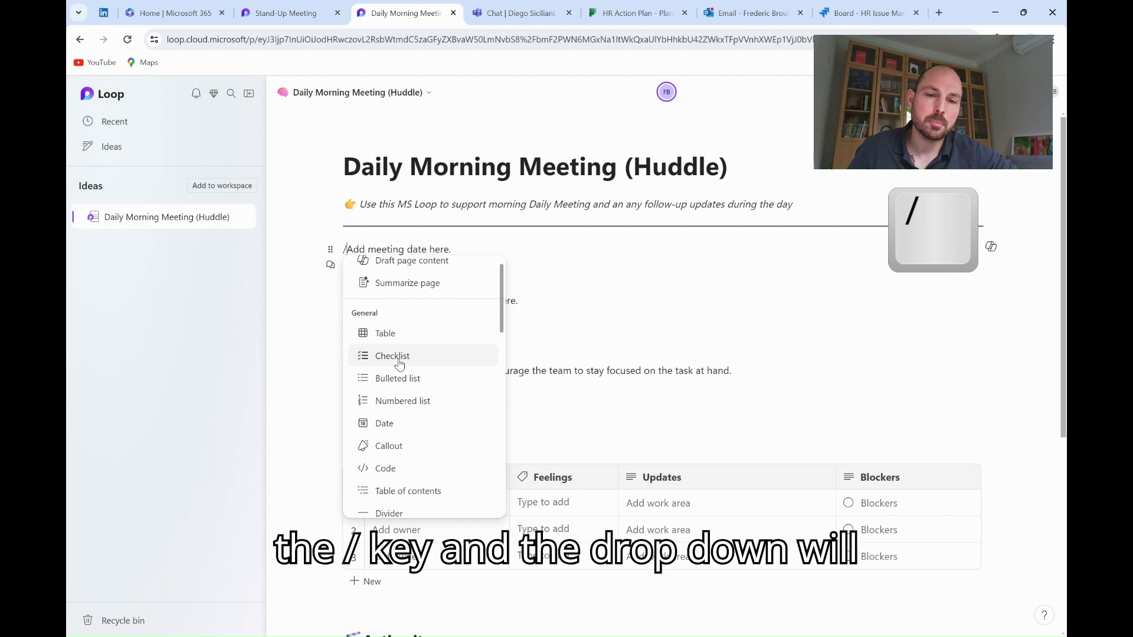
pyautogui.scroll(-1, 400, 361)
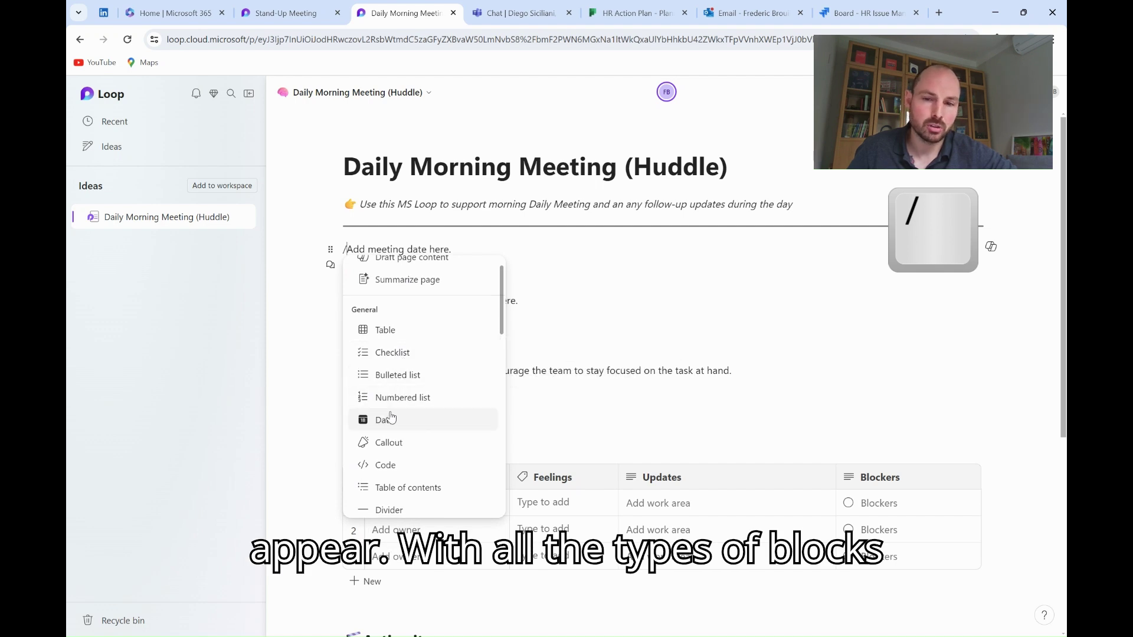
pyautogui.scroll(-1, 387, 424)
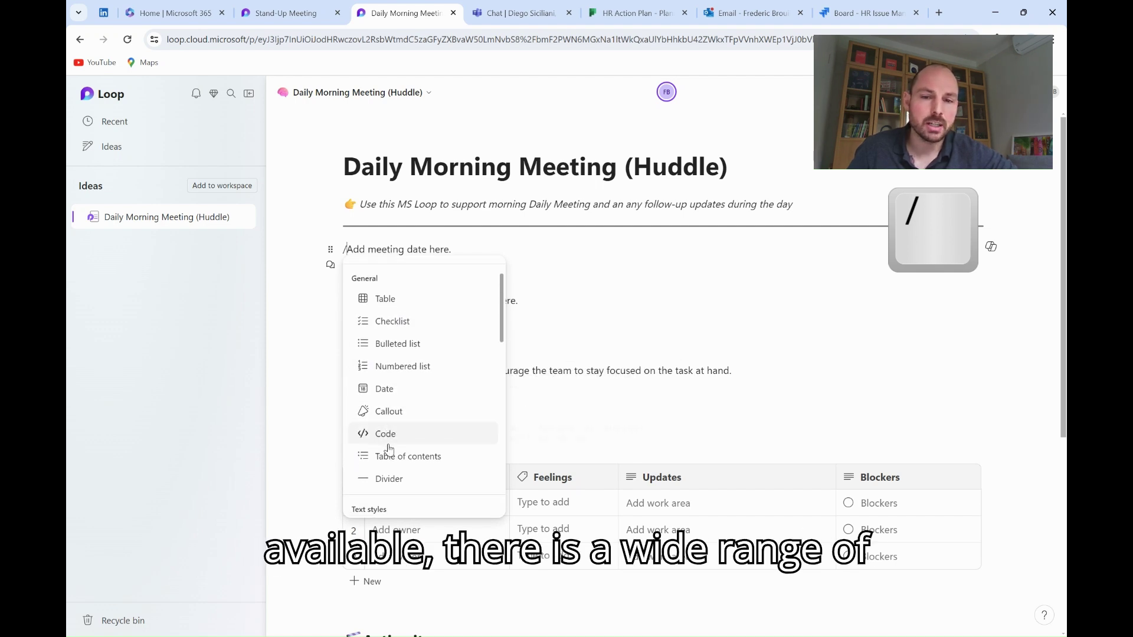
pyautogui.scroll(-2, 389, 478)
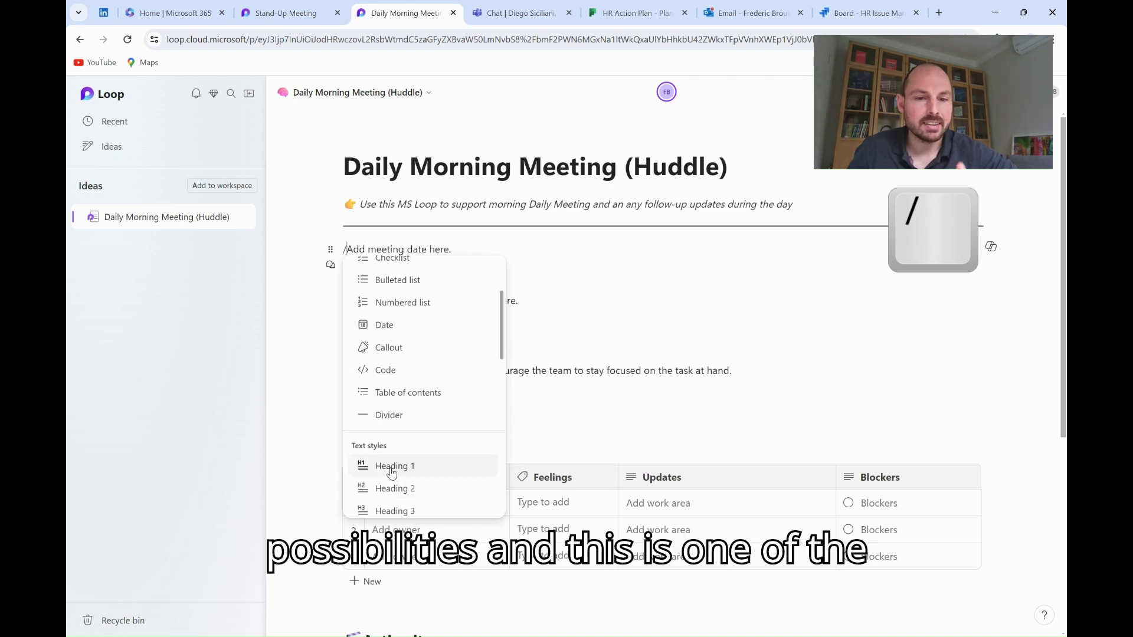
pyautogui.scroll(-4, 395, 496)
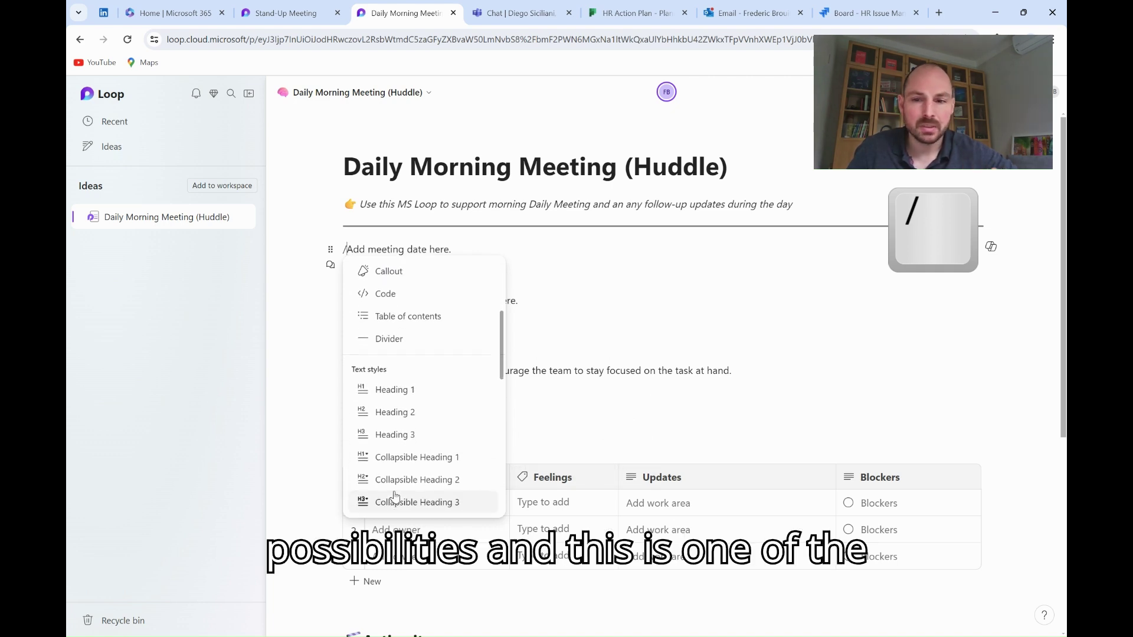
pyautogui.scroll(-4, 395, 496)
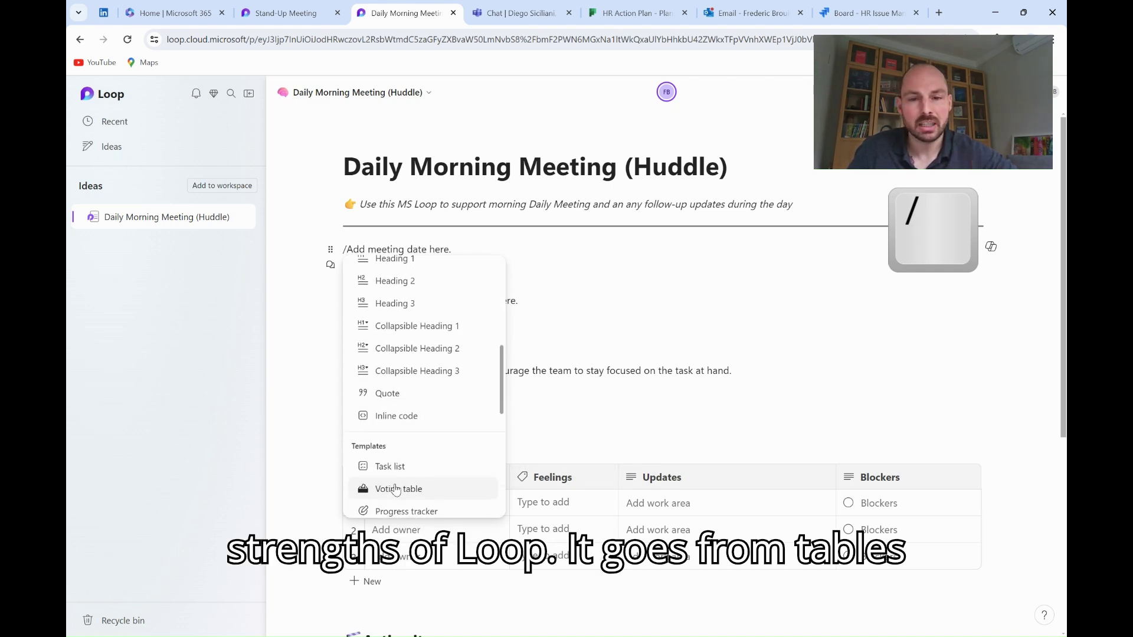
pyautogui.scroll(-1, 395, 489)
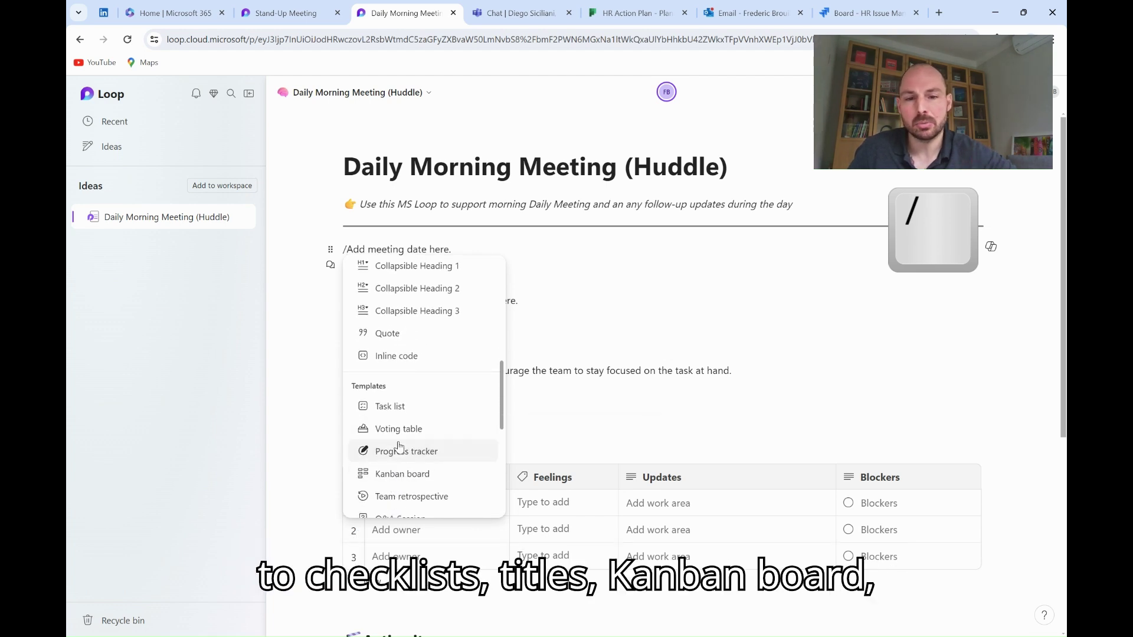
pyautogui.scroll(-1, 400, 470)
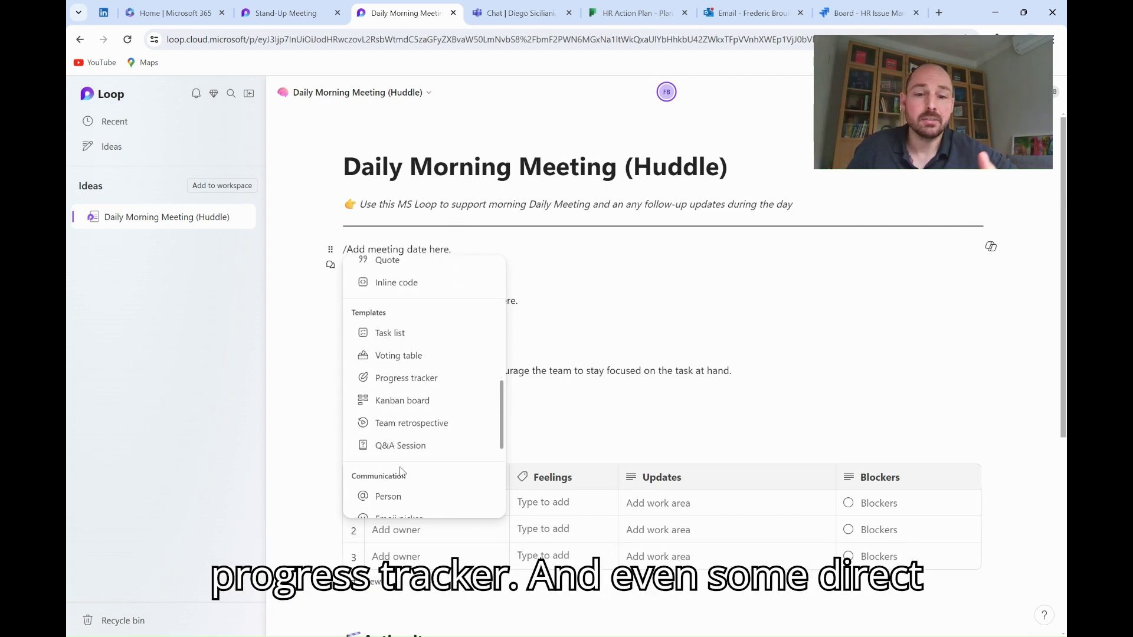
pyautogui.scroll(-6, 400, 470)
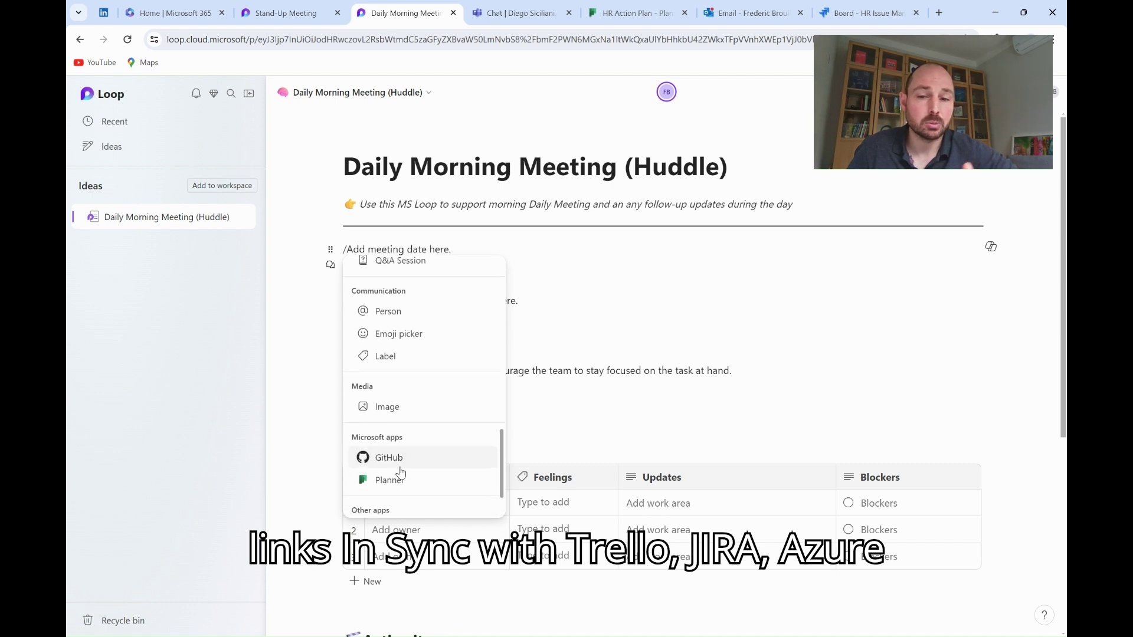
pyautogui.scroll(-2, 401, 470)
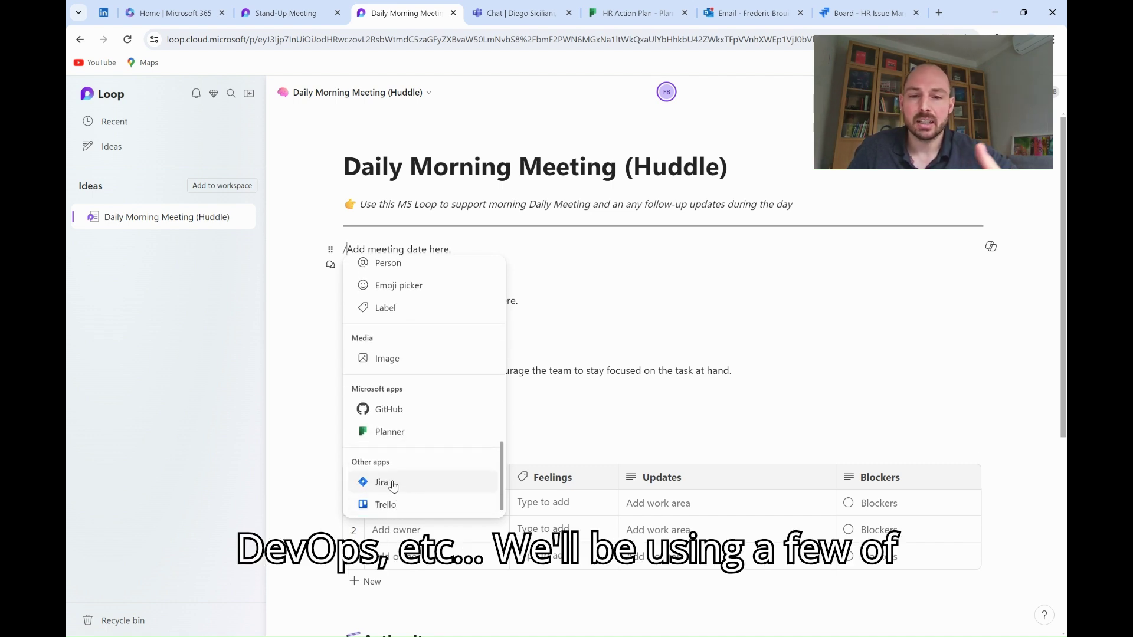
pyautogui.scroll(18, 396, 442)
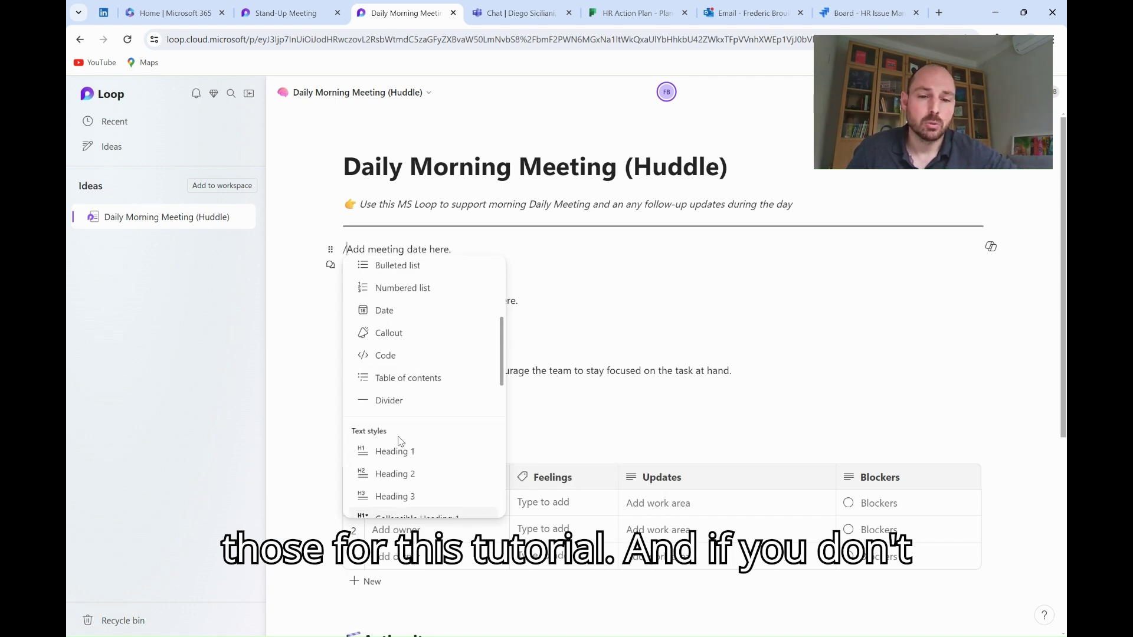
pyautogui.scroll(5, 400, 442)
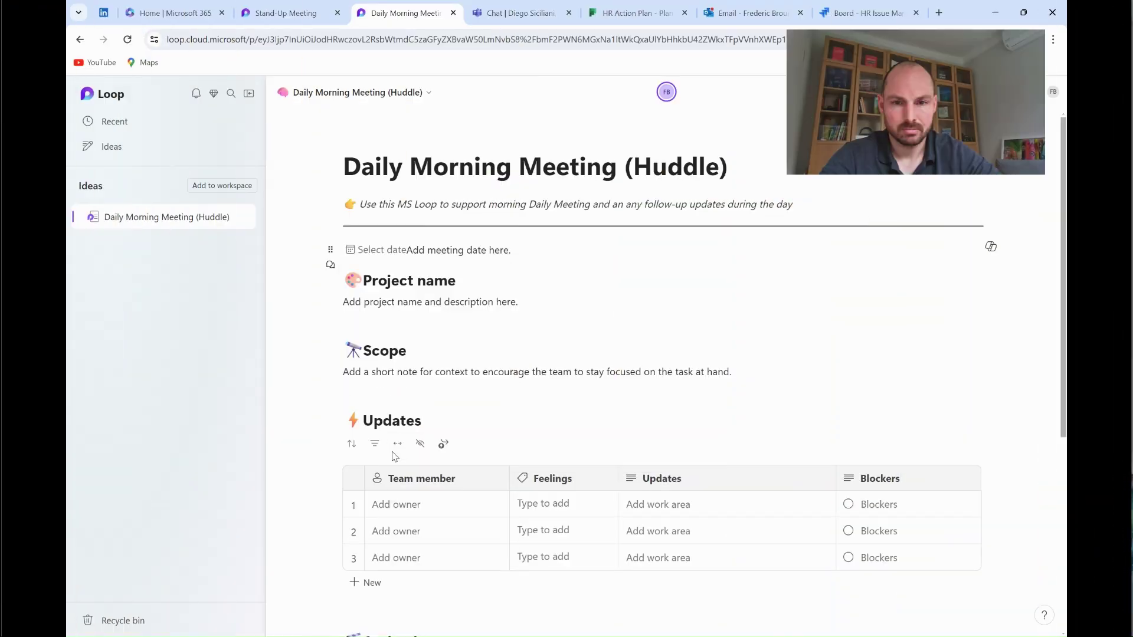
# Set the meeting date to Today and rename the project heading to Evergreen Renewable Energy.
pyautogui.click(366, 250)
pyautogui.click(445, 349)
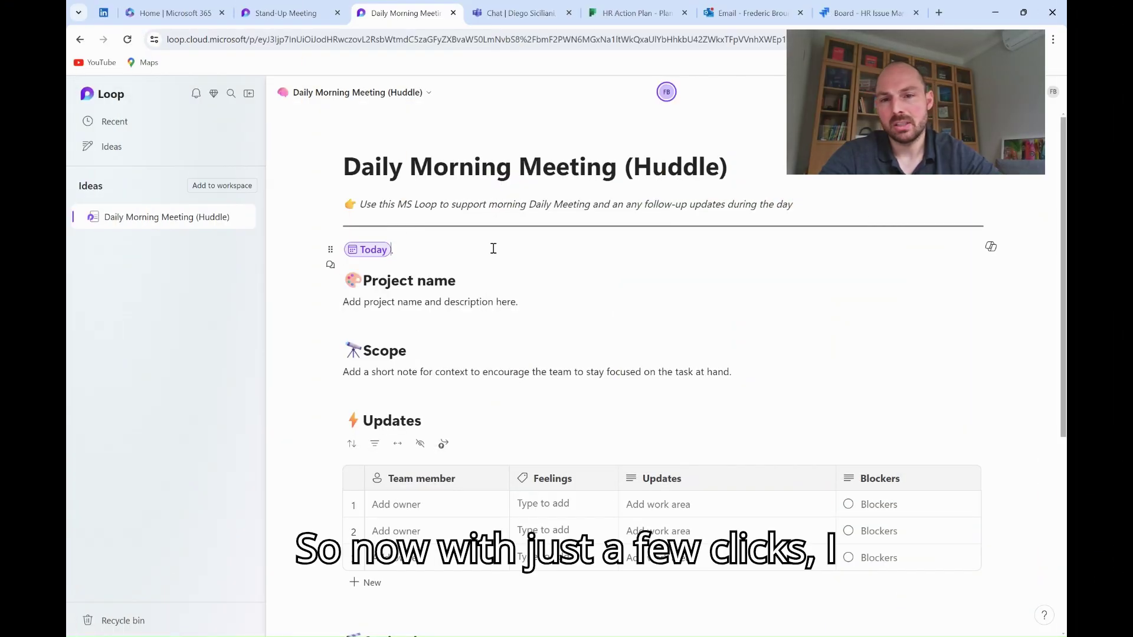
pyautogui.moveTo(456, 282); pyautogui.dragTo(362, 281)
pyautogui.write('Pr')
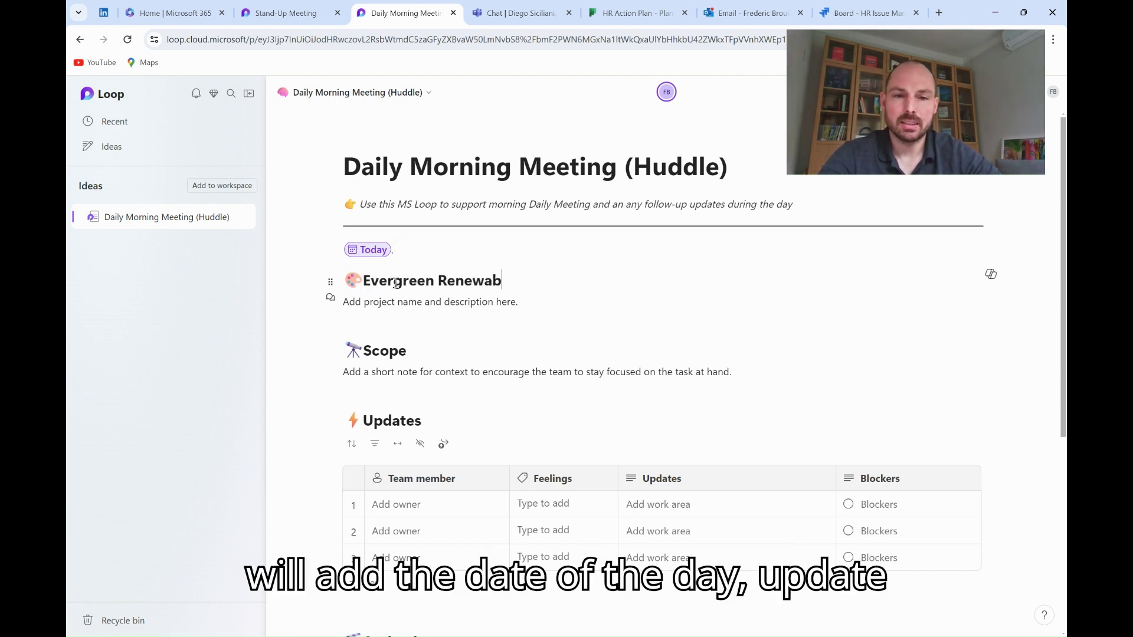
pyautogui.write('ergreen Renewable Energy - HR Ops Huddle Board')
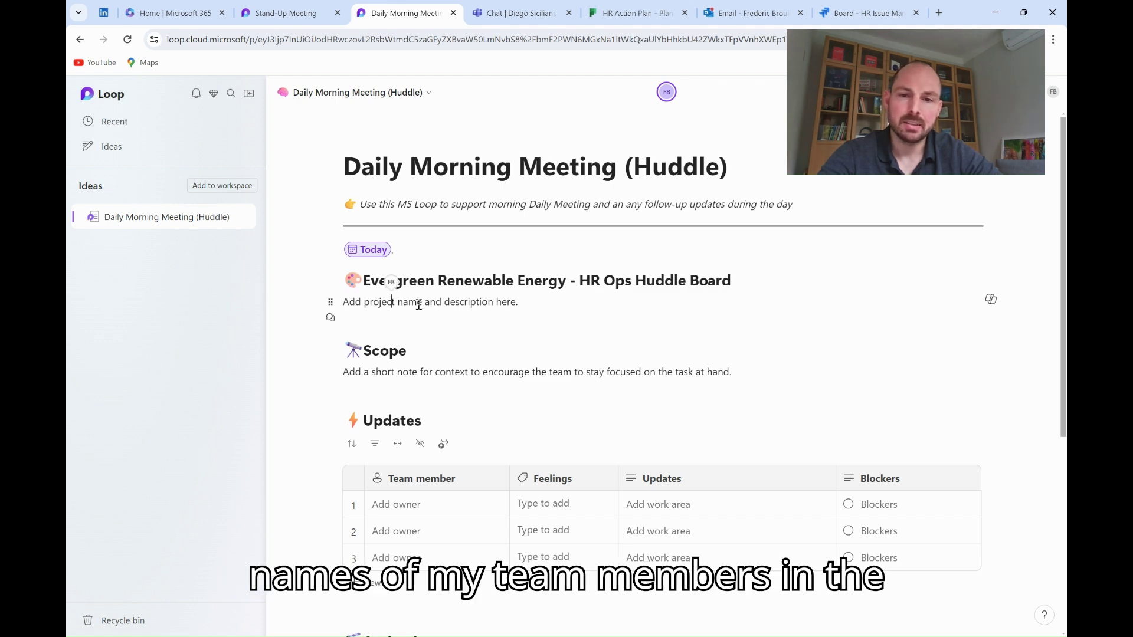
pyautogui.moveTo(519, 302); pyautogui.dragTo(360, 307)
pyautogui.press('BackSpace')
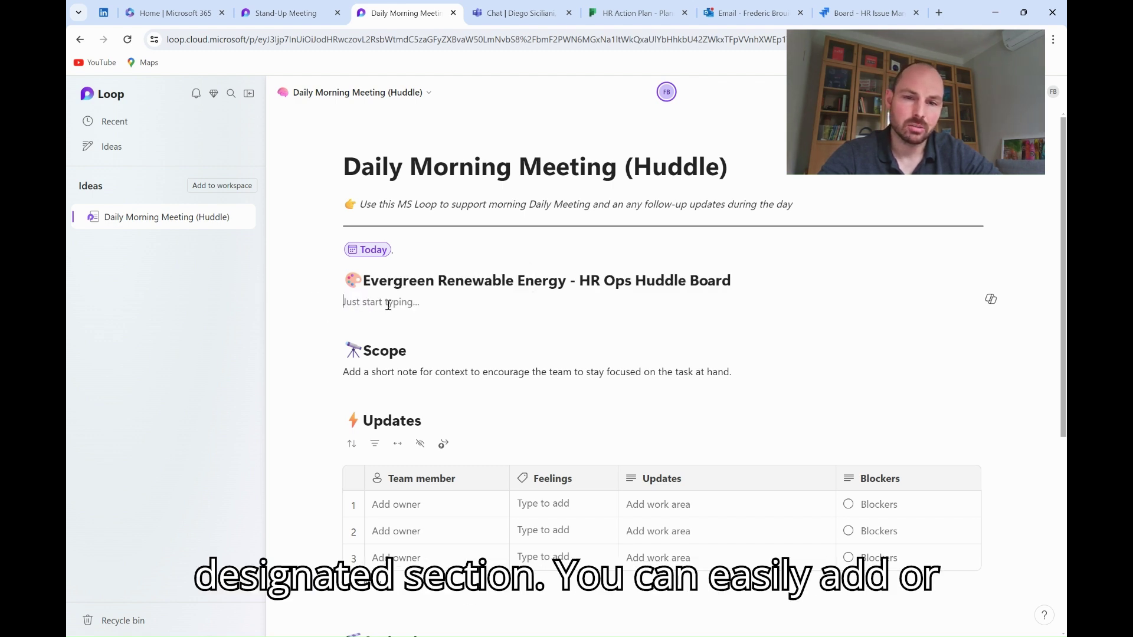
pyautogui.write('Team Members: @')
pyautogui.press('Return')
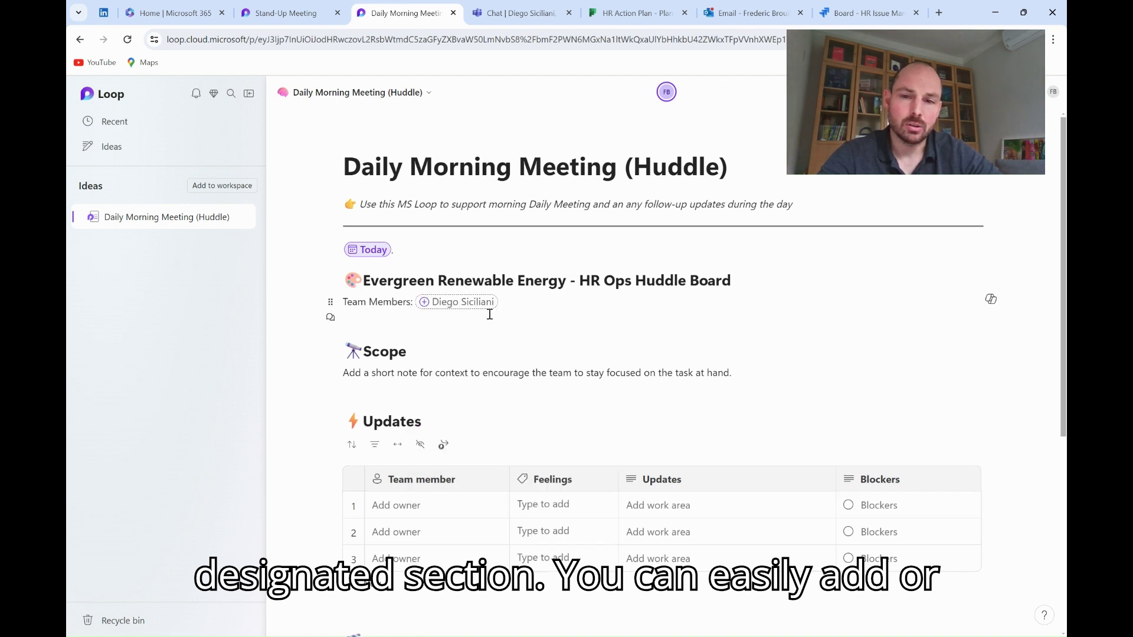
pyautogui.write('@')
pyautogui.press('Down')
pyautogui.press('Return')
pyautogui.write('@')
pyautogui.press('Down')
pyautogui.press('Down')
pyautogui.press('Return')
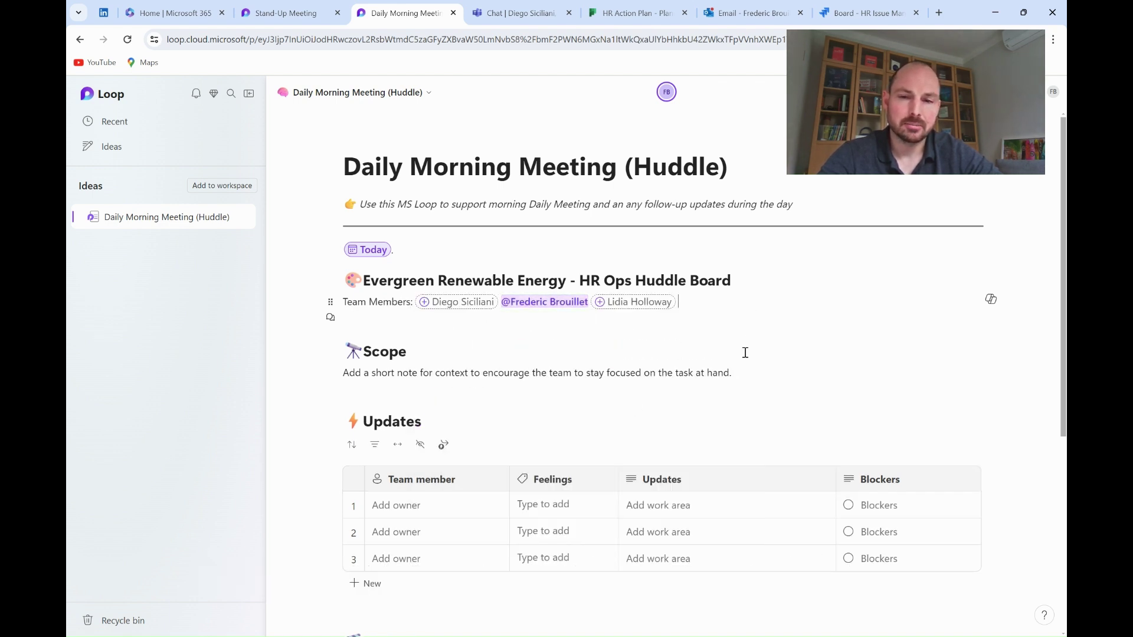
pyautogui.write('@Ly')
pyautogui.press('Return')
pyautogui.write('@Hen')
pyautogui.press('Return')
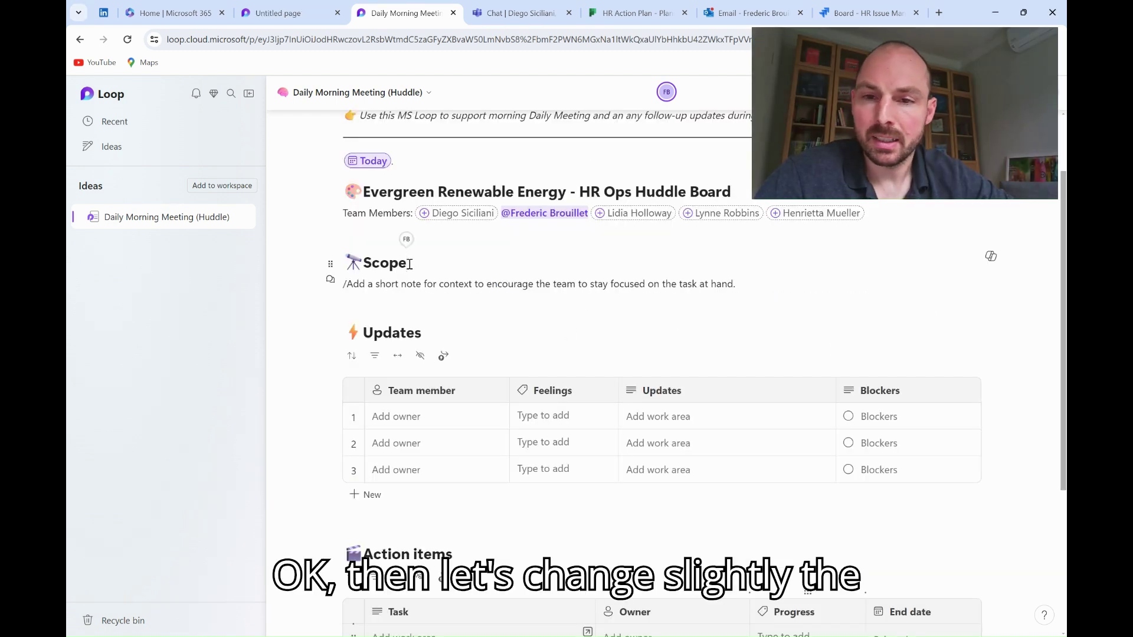
# Rename Scope to Agenda with a target emoji and delete the placeholder note.
pyautogui.write('Agenda')
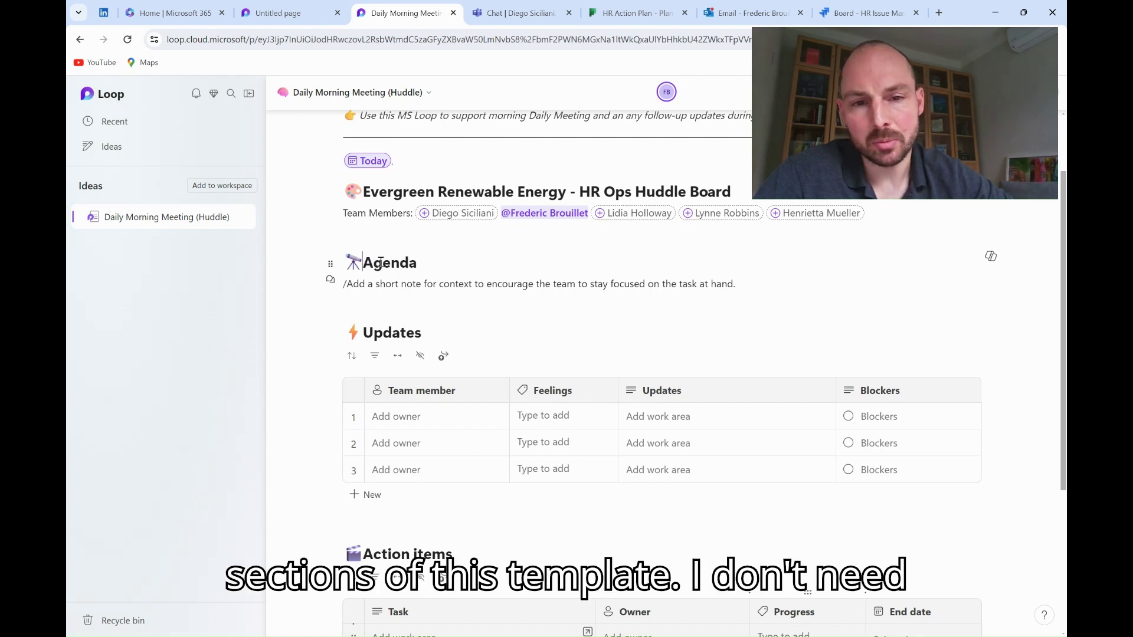
pyautogui.press('BackSpace')
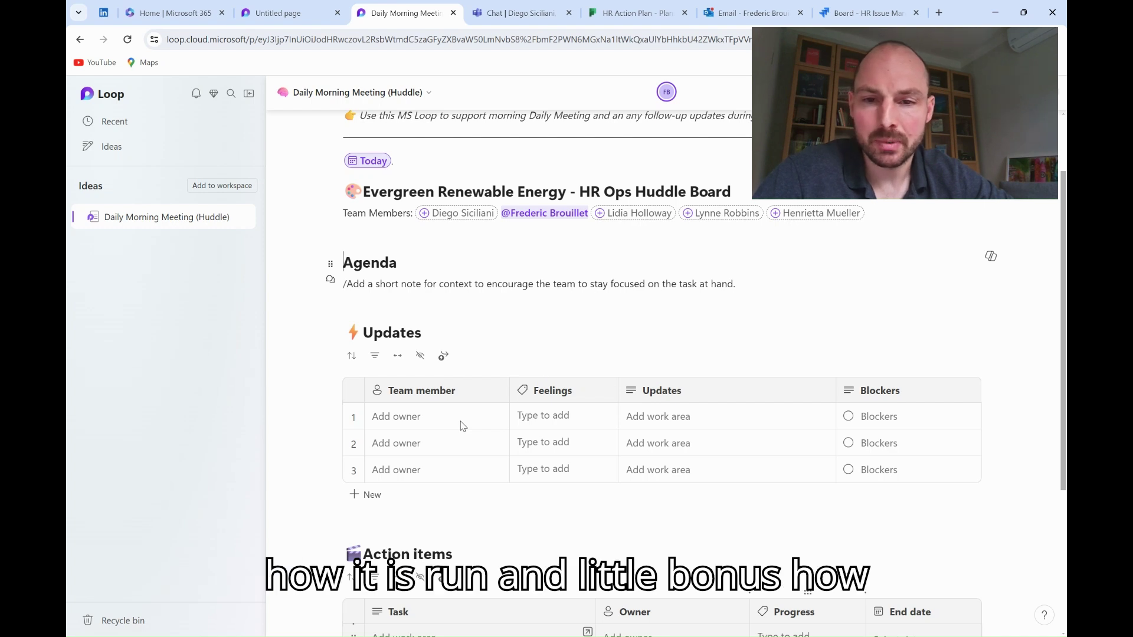
pyautogui.press('super+period')
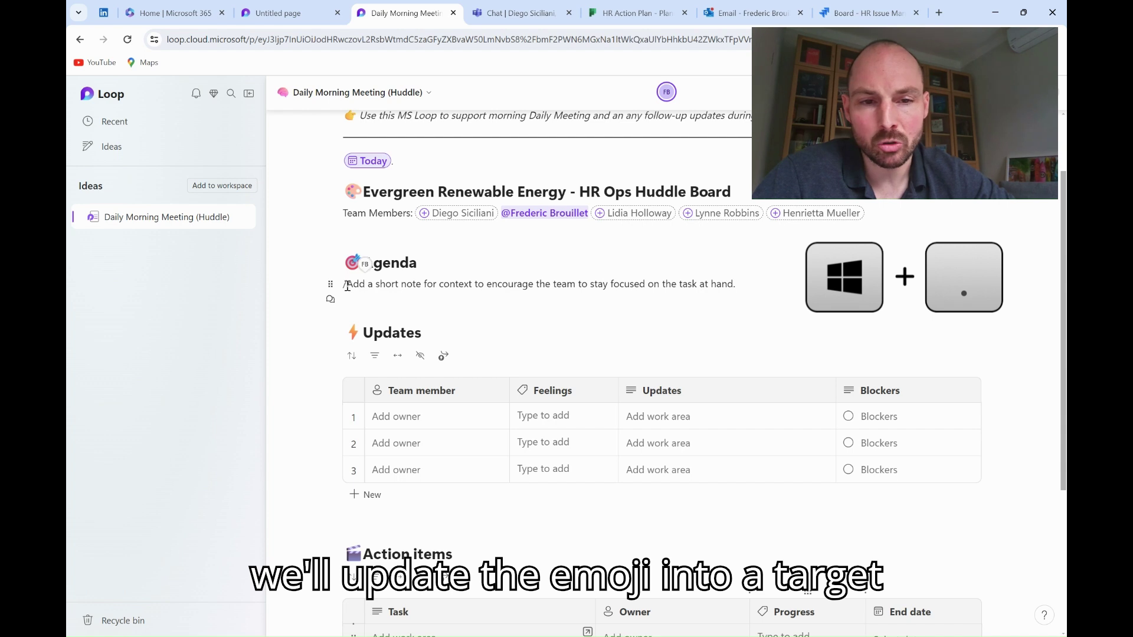
pyautogui.moveTo(347, 285); pyautogui.dragTo(734, 283)
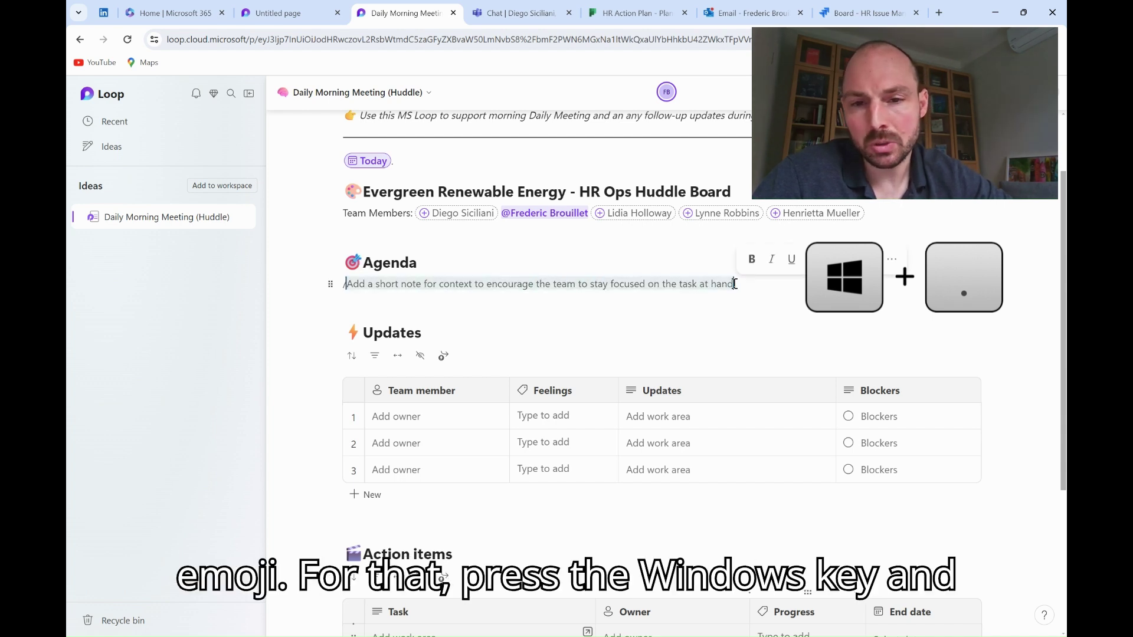
pyautogui.press('BackSpace')
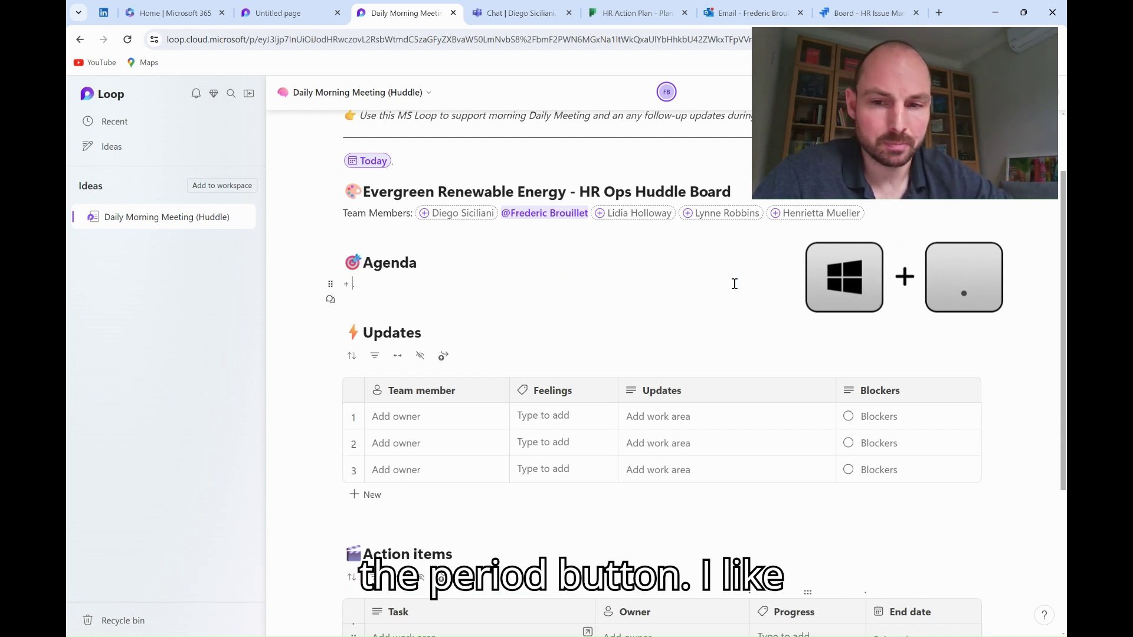
# Add agenda lines '+ Announcements' (spelling corrected) and '+ Review Previous Day Performance'.
pyautogui.write('+ Annoucements')
pyautogui.press('Return')
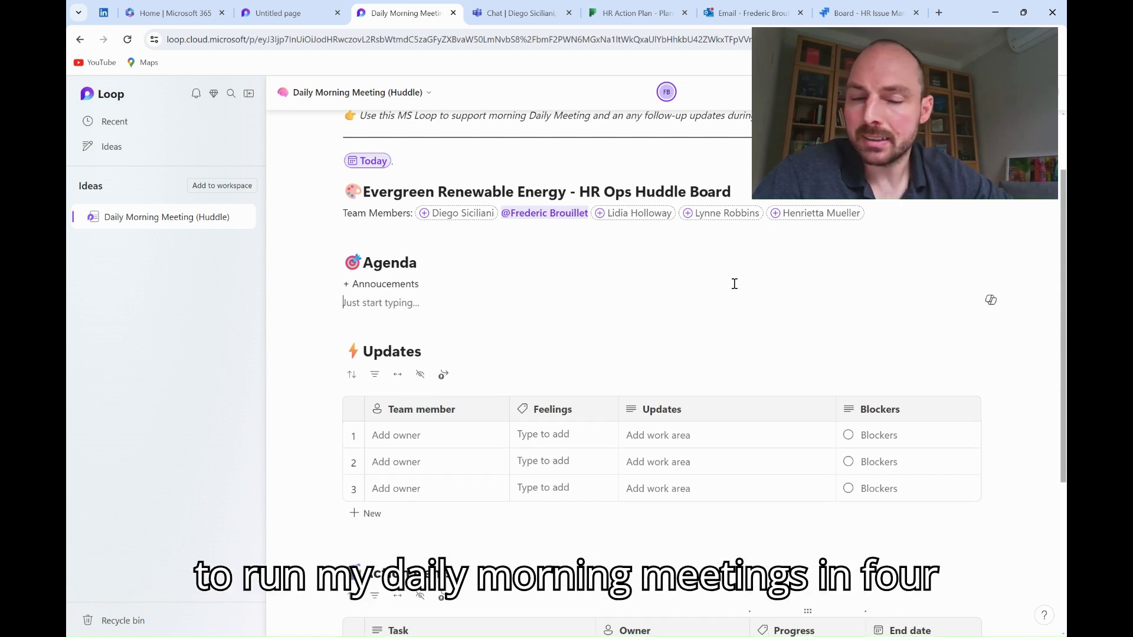
pyautogui.write('+')
pyautogui.rightClick(385, 285)
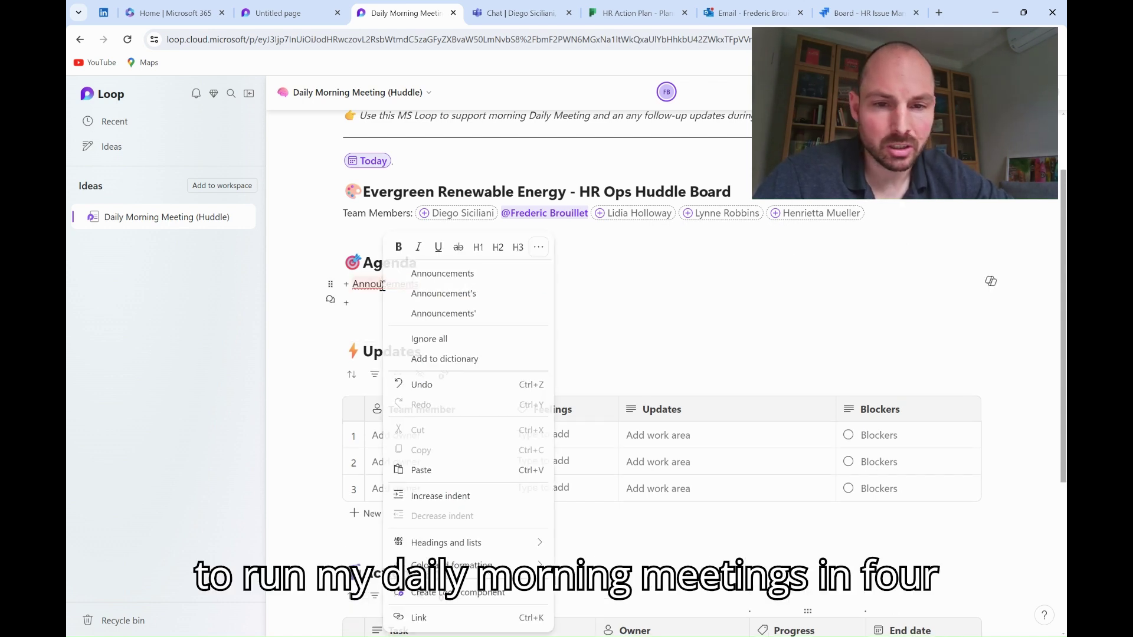
pyautogui.click(405, 260)
pyautogui.click(371, 303)
pyautogui.write('Review Previous')
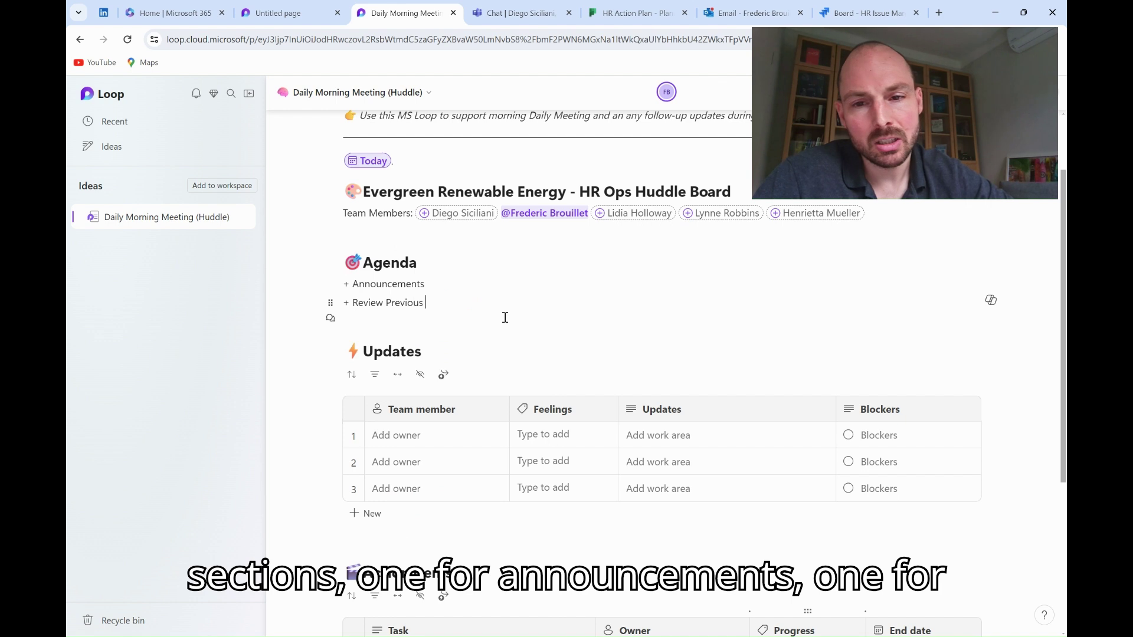
pyautogui.write(' Day Performance')
# Add '+ Plan for the Day' and begin a '+ Continuous Improvement' agenda line.
pyautogui.press('Return')
pyautogui.write('+')
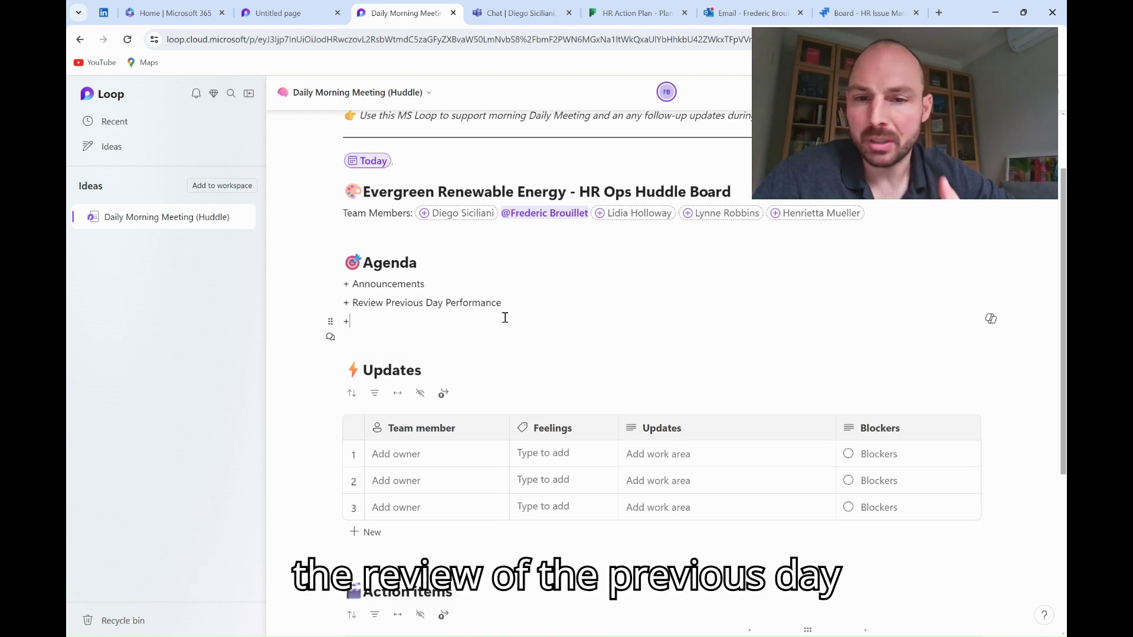
pyautogui.write(' Plan for ')
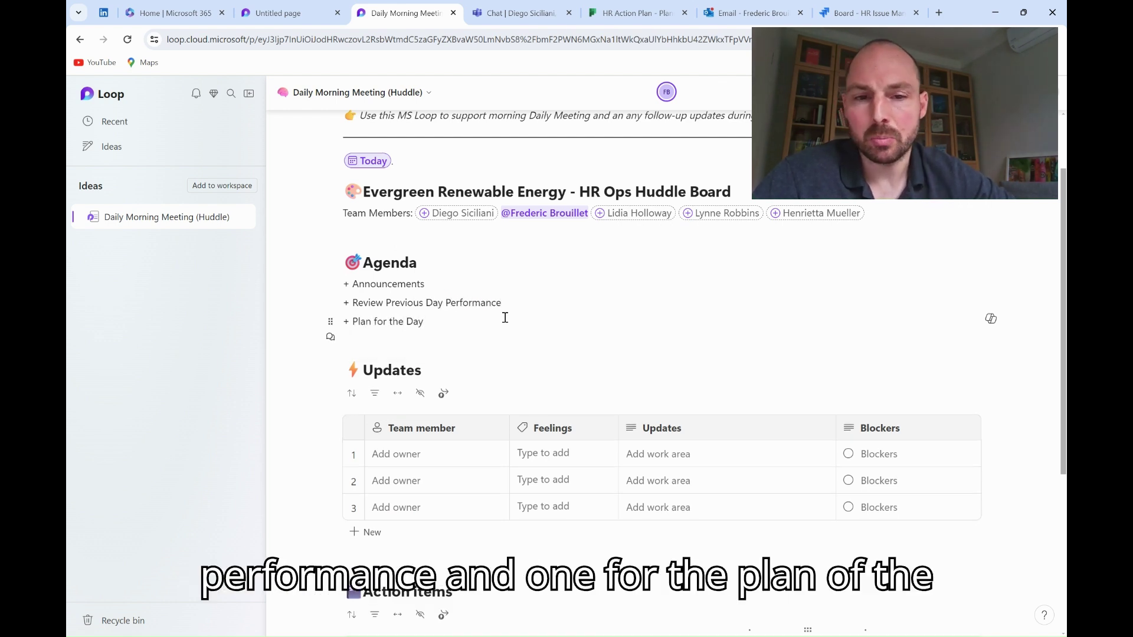
pyautogui.write('the Day')
pyautogui.press('Return')
pyautogui.write('+ ')
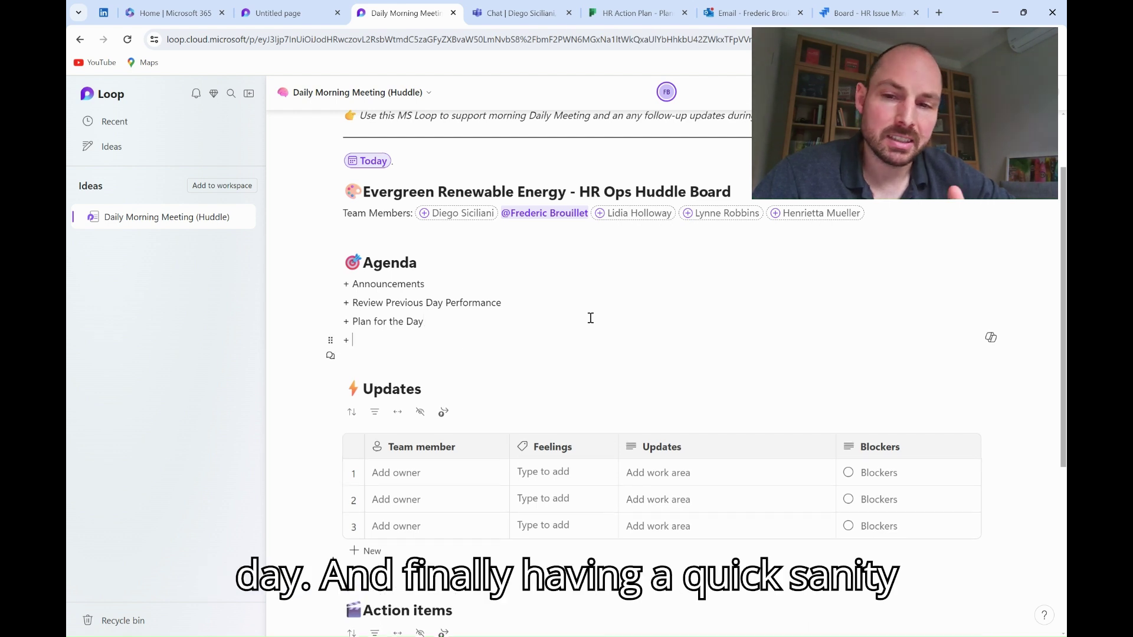
pyautogui.write('Co')
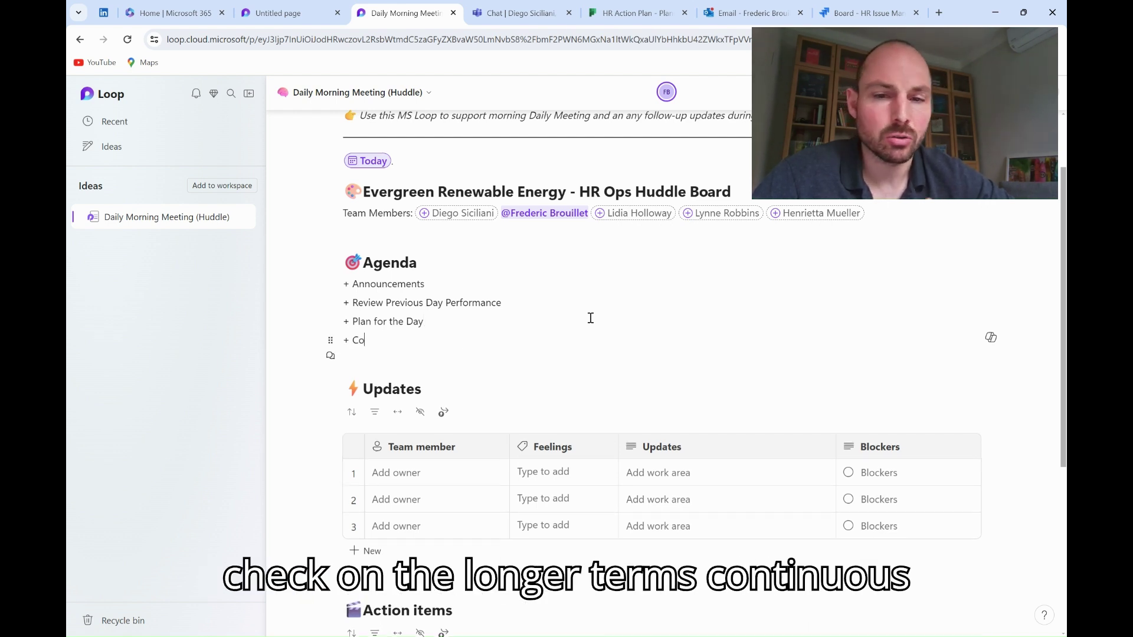
pyautogui.press('BackSpace')
pyautogui.press('BackSpace')
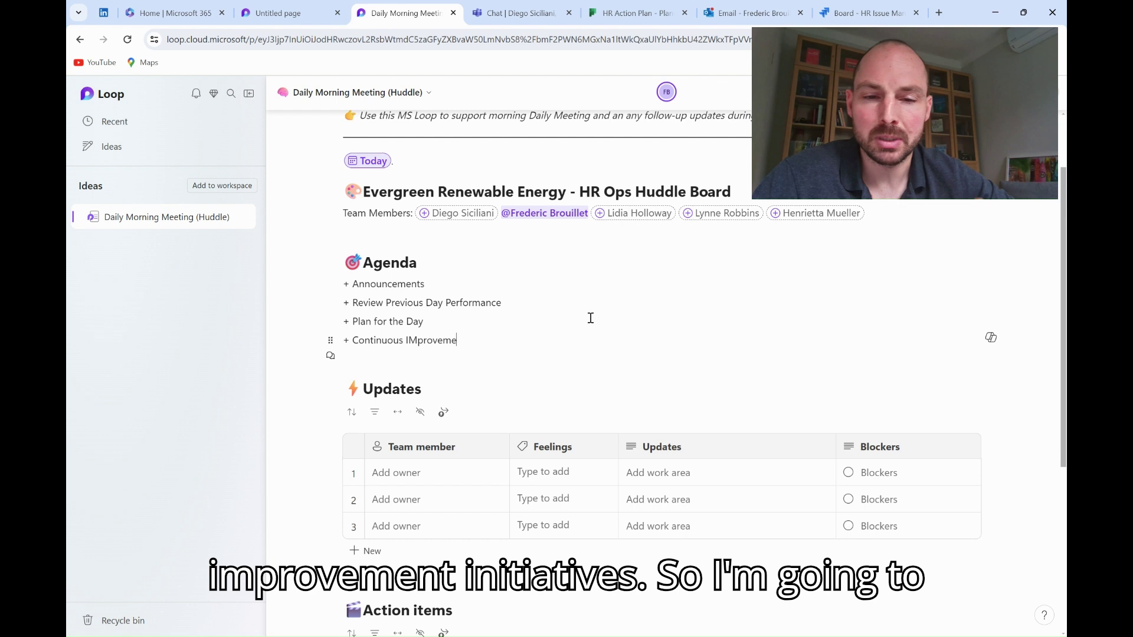
pyautogui.write('vement and ')
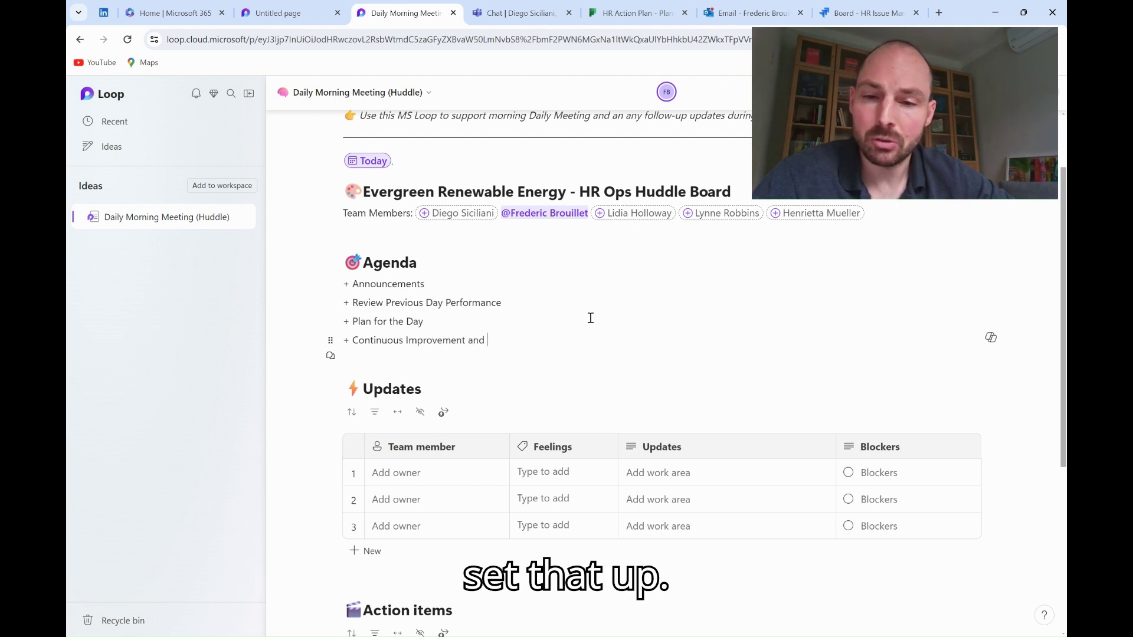
pyautogui.write('Longet Terms actions')
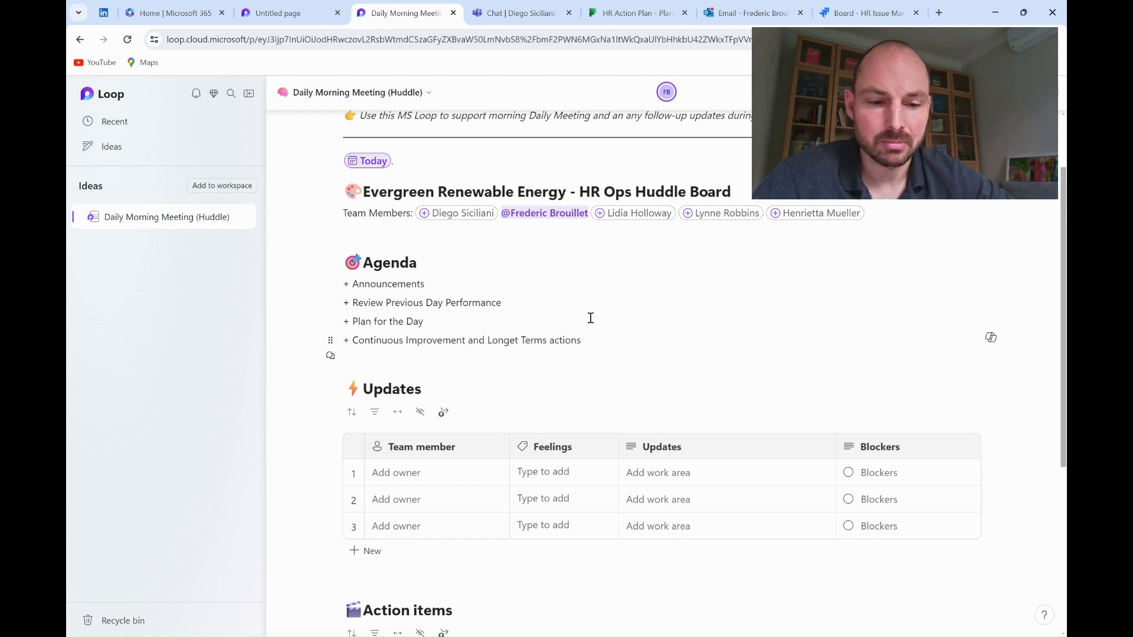
pyautogui.press('Return')
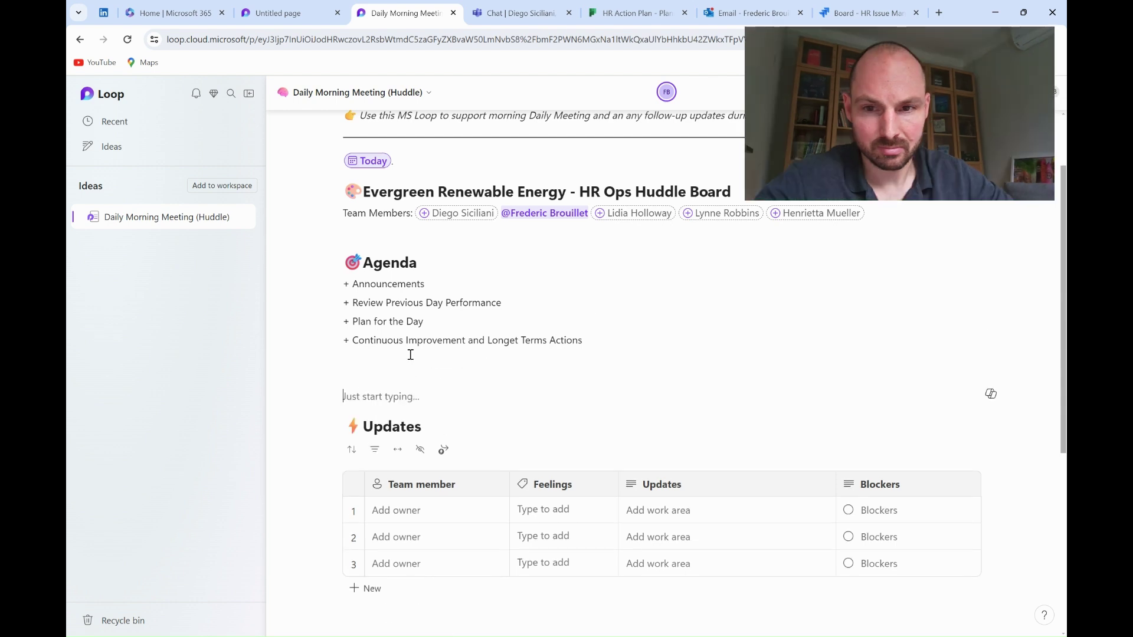
pyautogui.write('/')
pyautogui.click(397, 333)
pyautogui.write('Annoucements:')
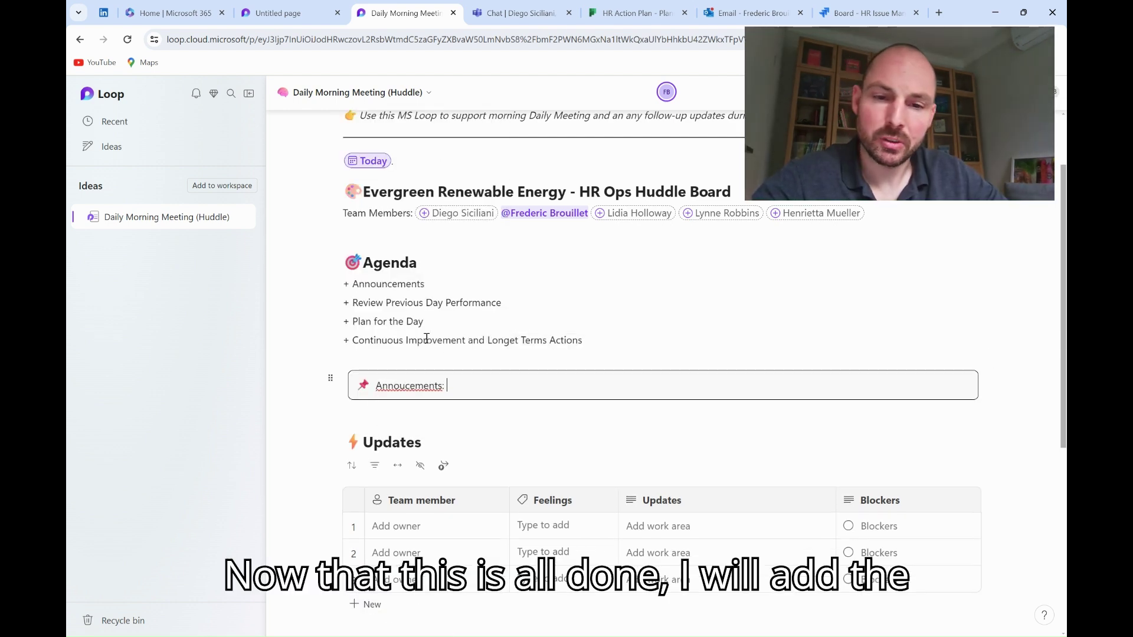
pyautogui.click(409, 386)
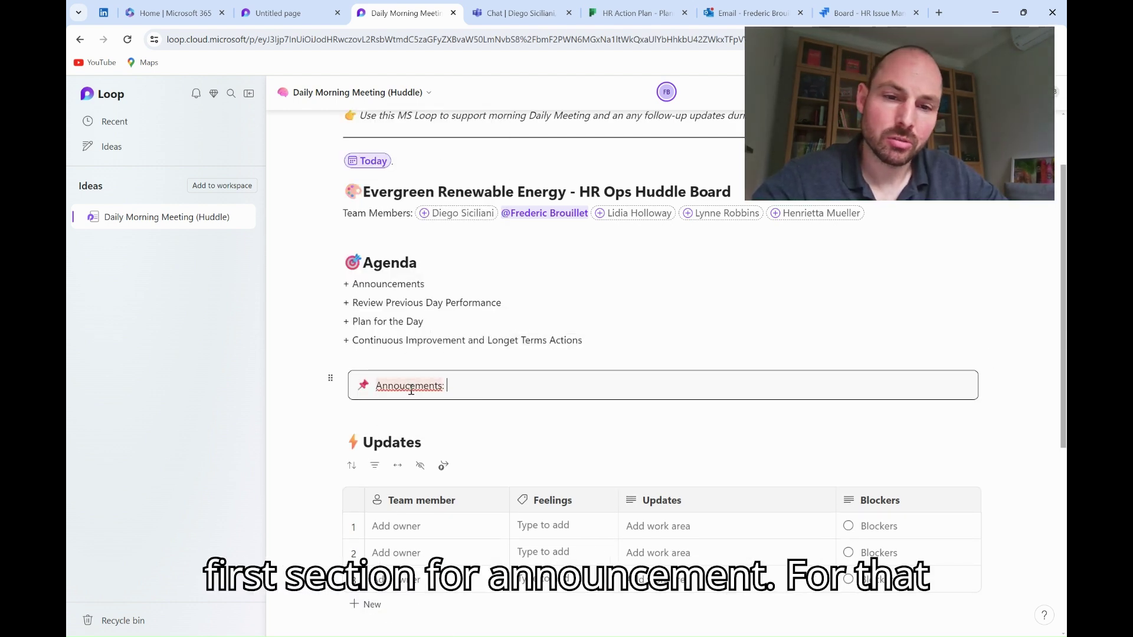
pyautogui.click(449, 419)
pyautogui.press('BackSpace')
pyautogui.press('BackSpace')
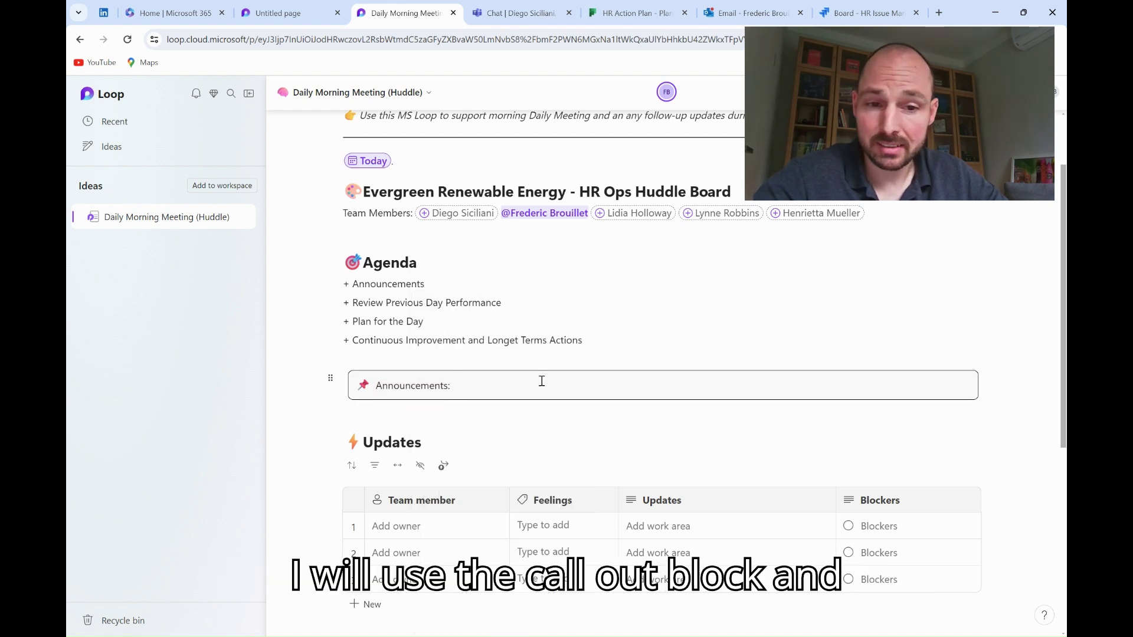
pyautogui.write('Welcom')
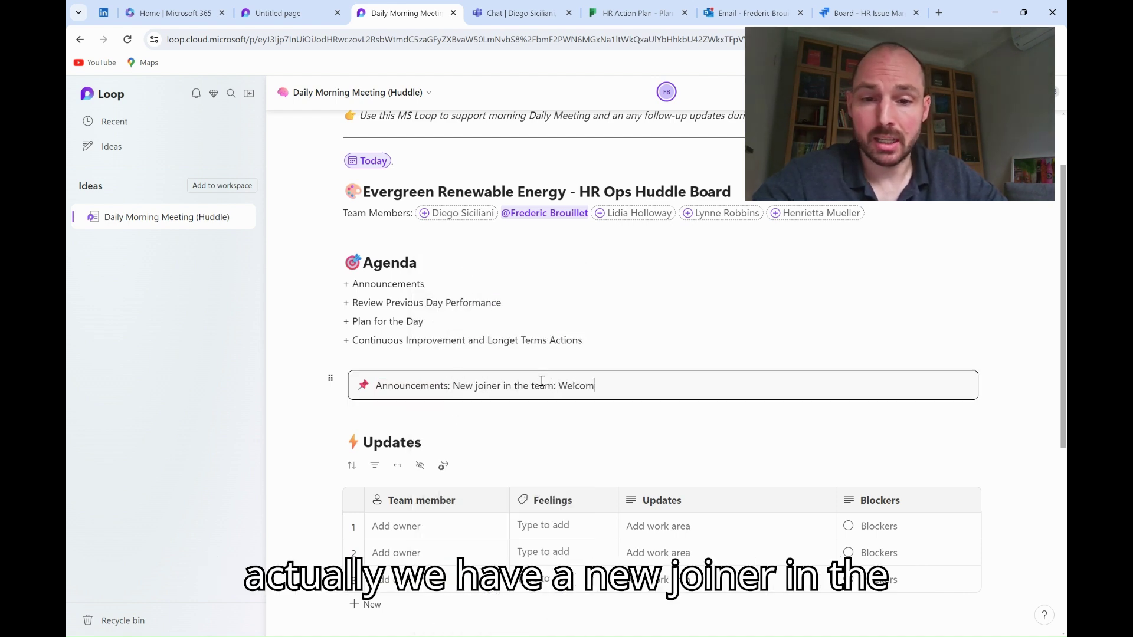
pyautogui.write('e to @lyn')
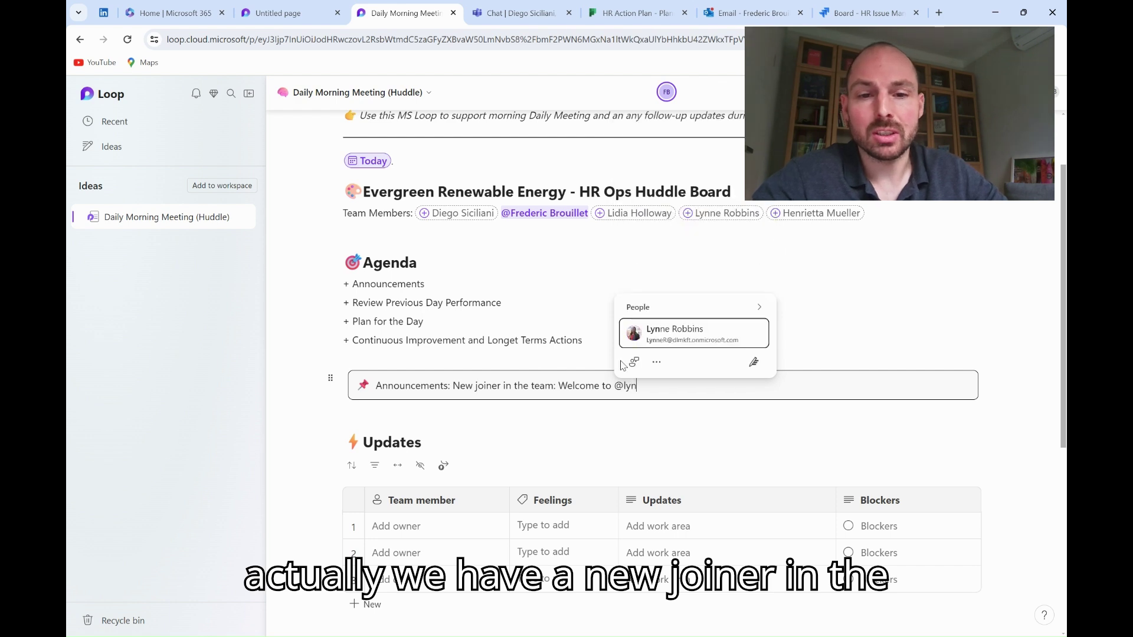
pyautogui.click(674, 338)
pyautogui.click(345, 403)
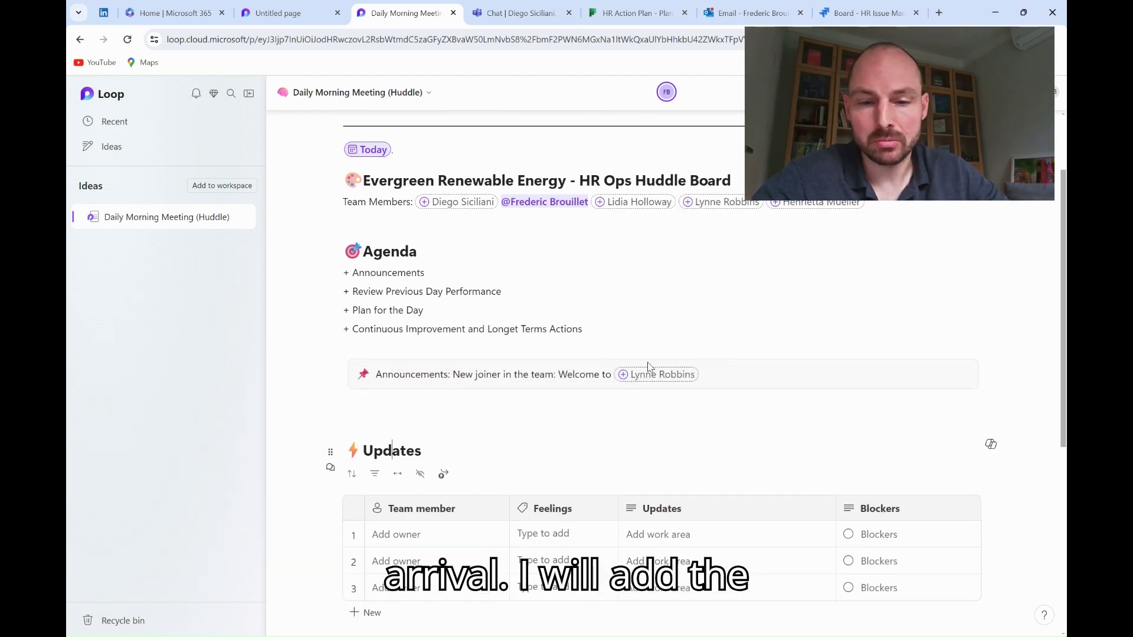
# Add a Heading 1 'Announcements!' with a pin emoji above the callout.
pyautogui.click(384, 349)
pyautogui.write('/')
pyautogui.scroll(-3, 383, 352)
pyautogui.click(367, 324)
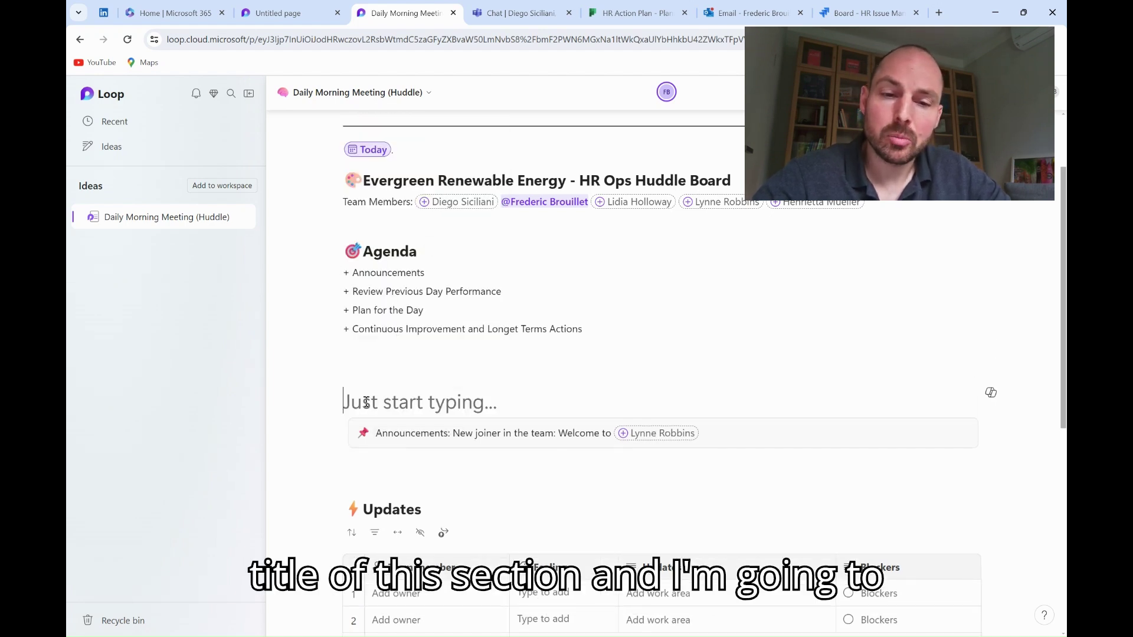
pyautogui.write('Announcements!')
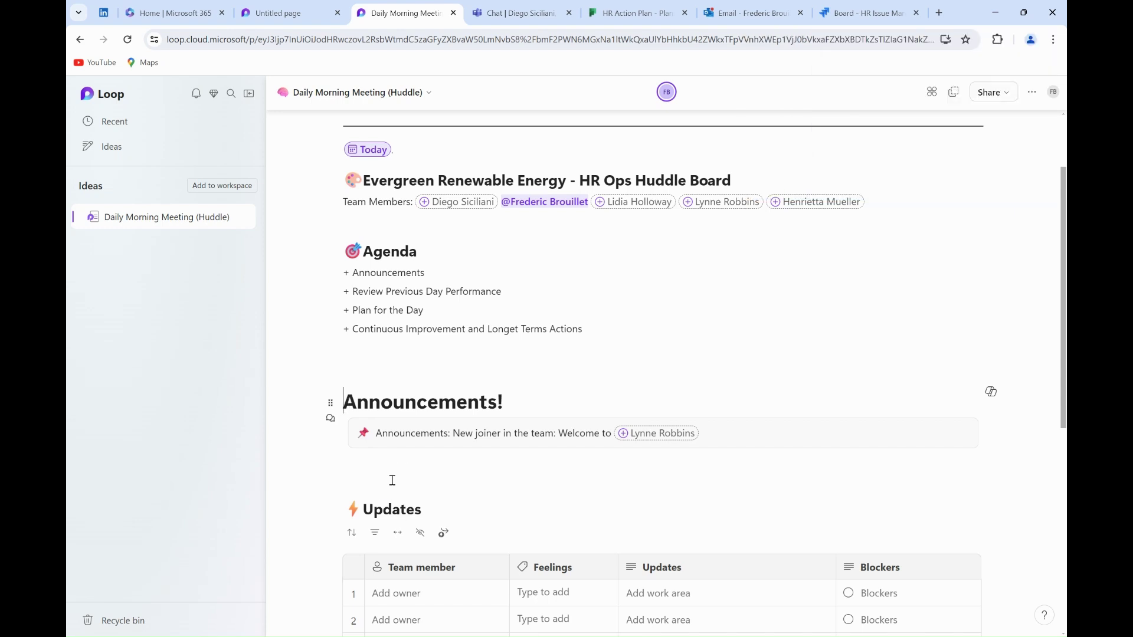
# Boost the Announcements heading with a confetti celebration.
pyautogui.click(331, 403)
pyautogui.click(369, 461)
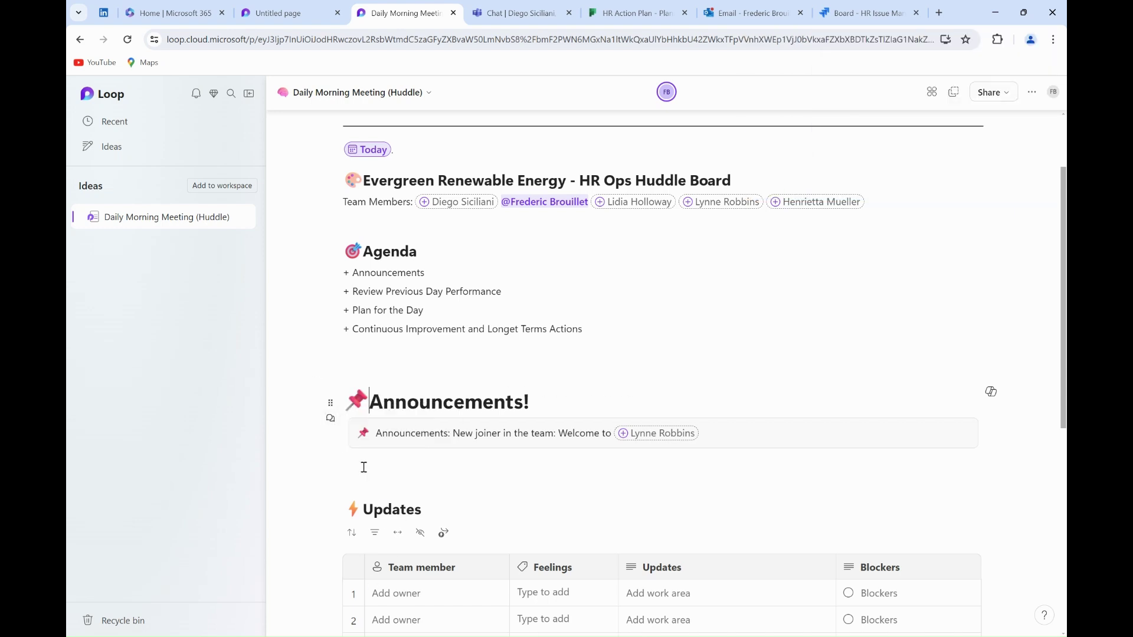
pyautogui.click(428, 490)
pyautogui.click(482, 559)
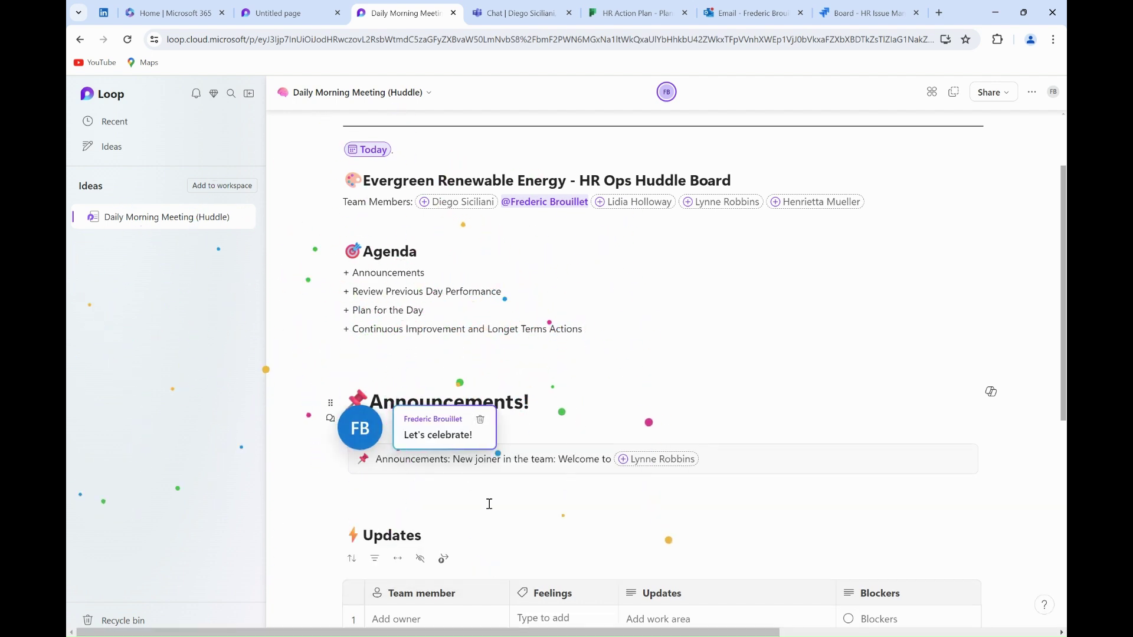
pyautogui.scroll(-2, 611, 413)
pyautogui.click(615, 372)
# Add a Heading 1 'Review Previous Day Performance' with a bar-chart emoji.
pyautogui.write('/')
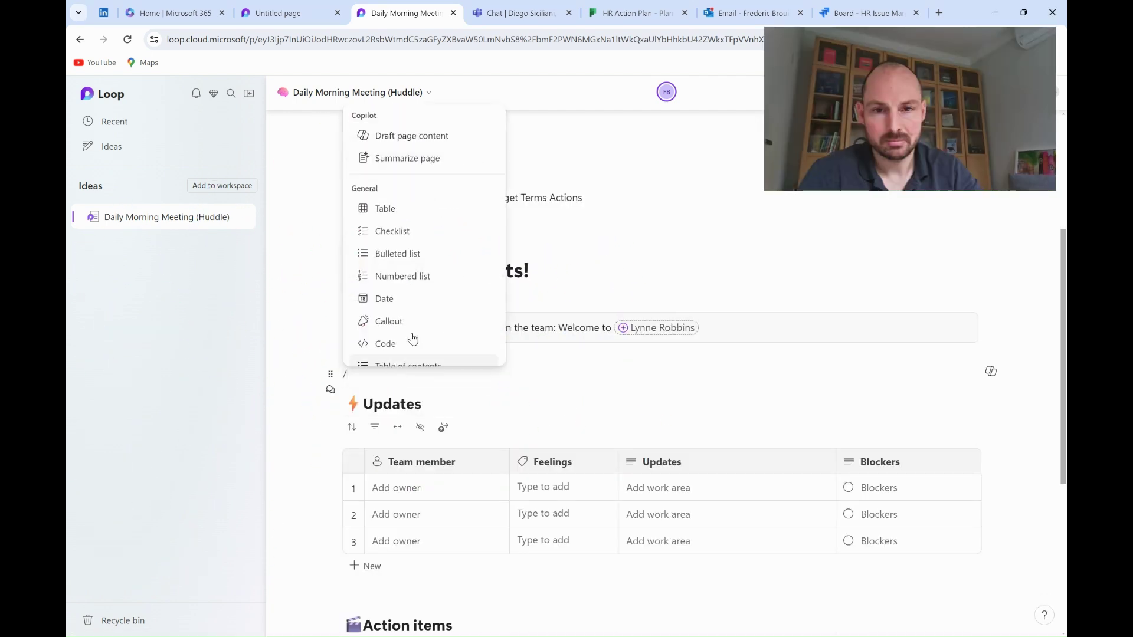
pyautogui.scroll(-3, 412, 336)
pyautogui.click(400, 266)
pyautogui.write('Review Previous Da')
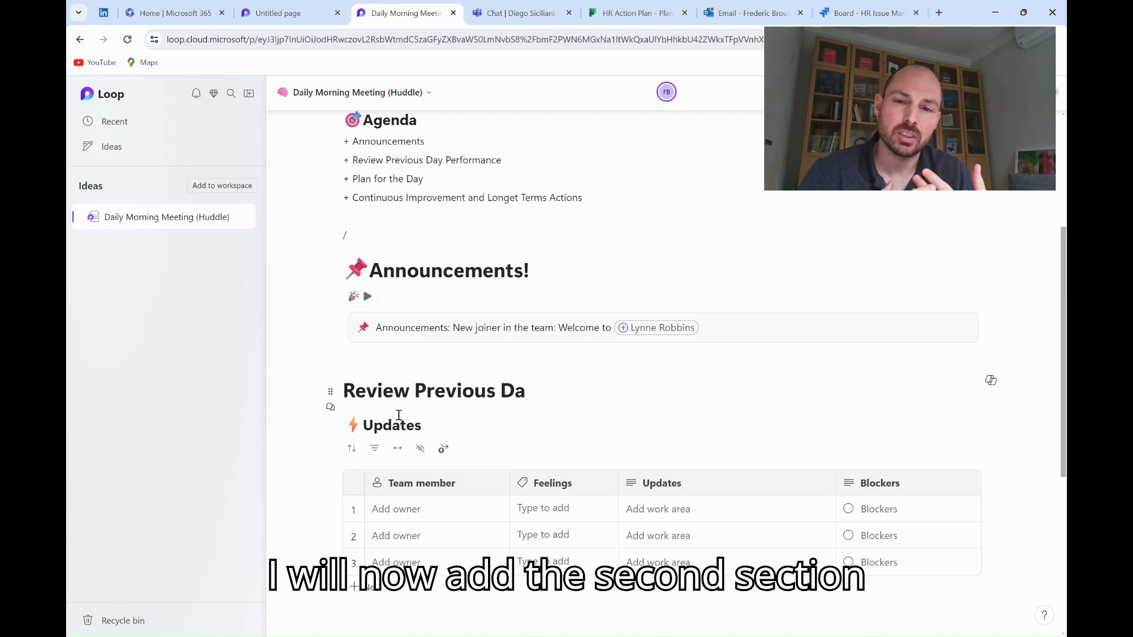
pyautogui.write('y Performance')
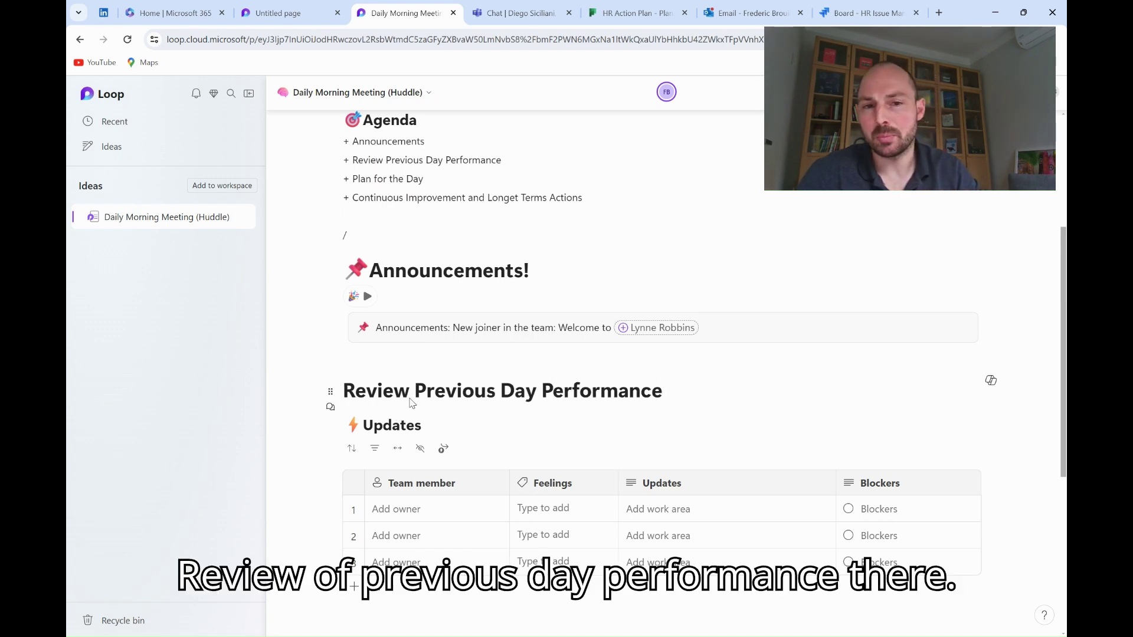
pyautogui.write('📊')
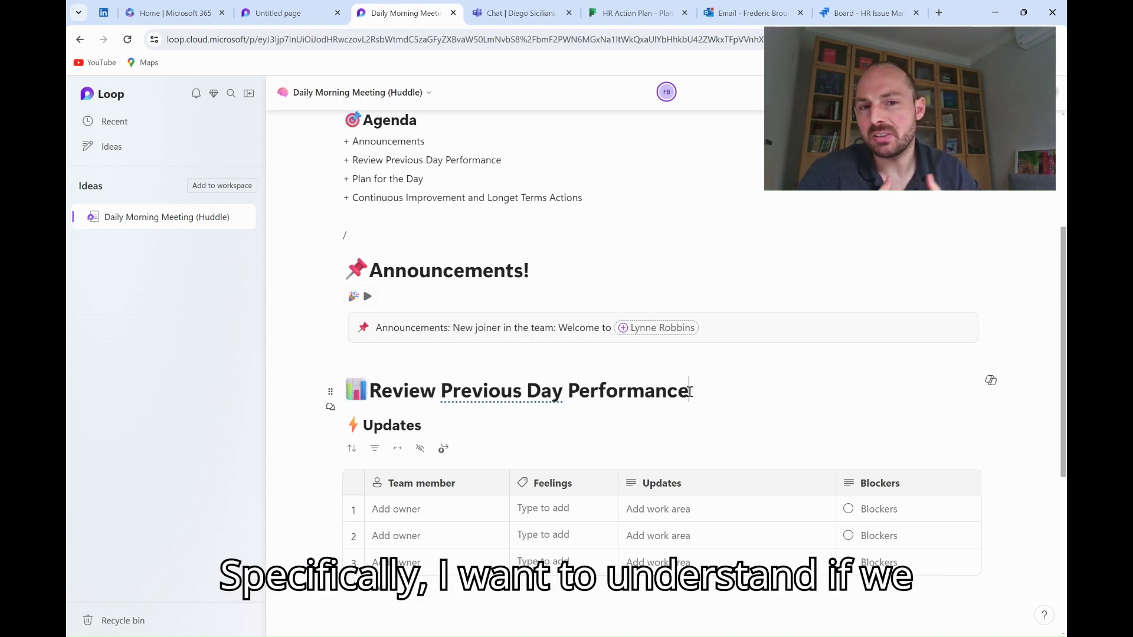
pyautogui.press('Return')
# Insert a Progress tracker, add rows, and assign owners for rows 1 and 2.
pyautogui.write('/')
pyautogui.scroll(-5, 411, 344)
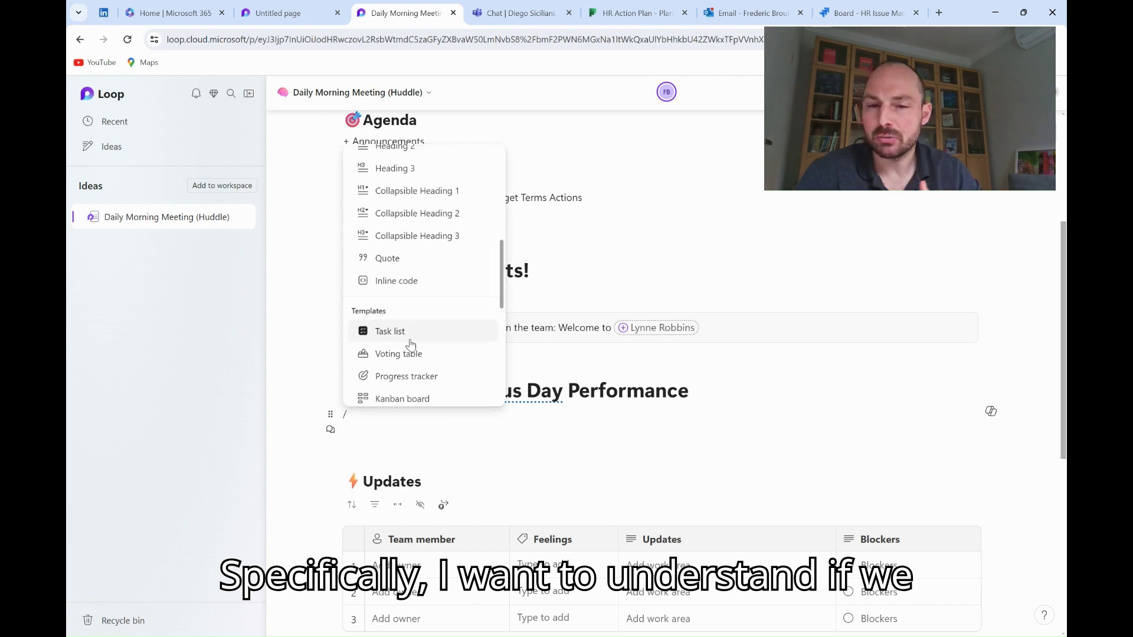
pyautogui.click(411, 344)
pyautogui.scroll(-2, 449, 413)
pyautogui.click(606, 401)
pyautogui.click(593, 319)
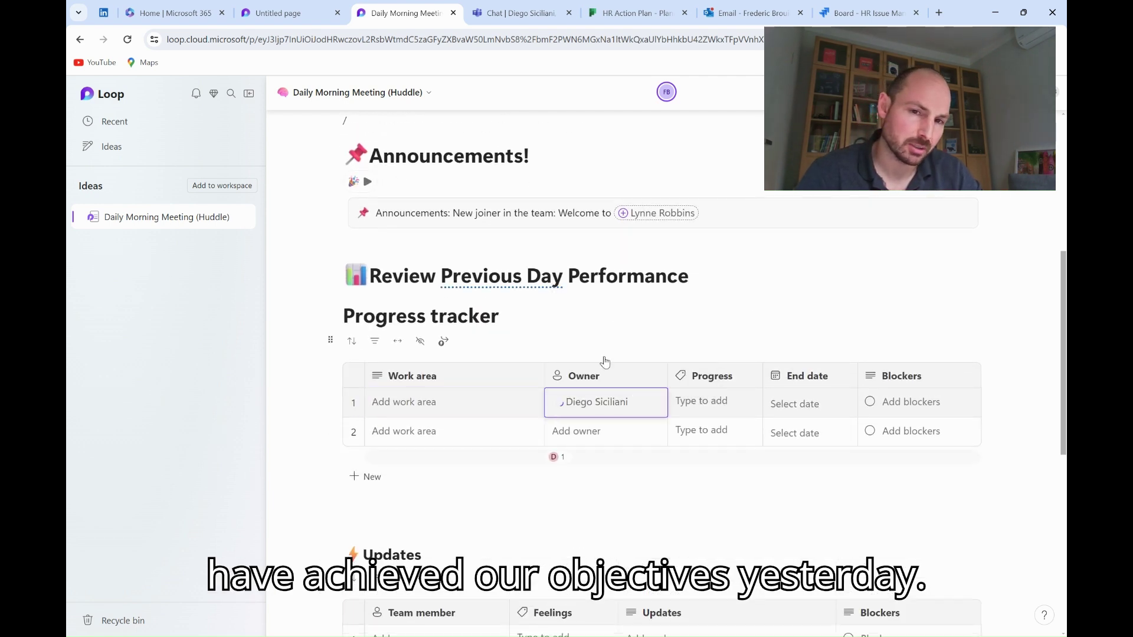
pyautogui.click(590, 431)
pyautogui.click(608, 405)
pyautogui.doubleClick(367, 475)
# Add a fifth row and assign owners to tracker rows 3, 4 and 5.
pyautogui.click(586, 461)
pyautogui.write('he')
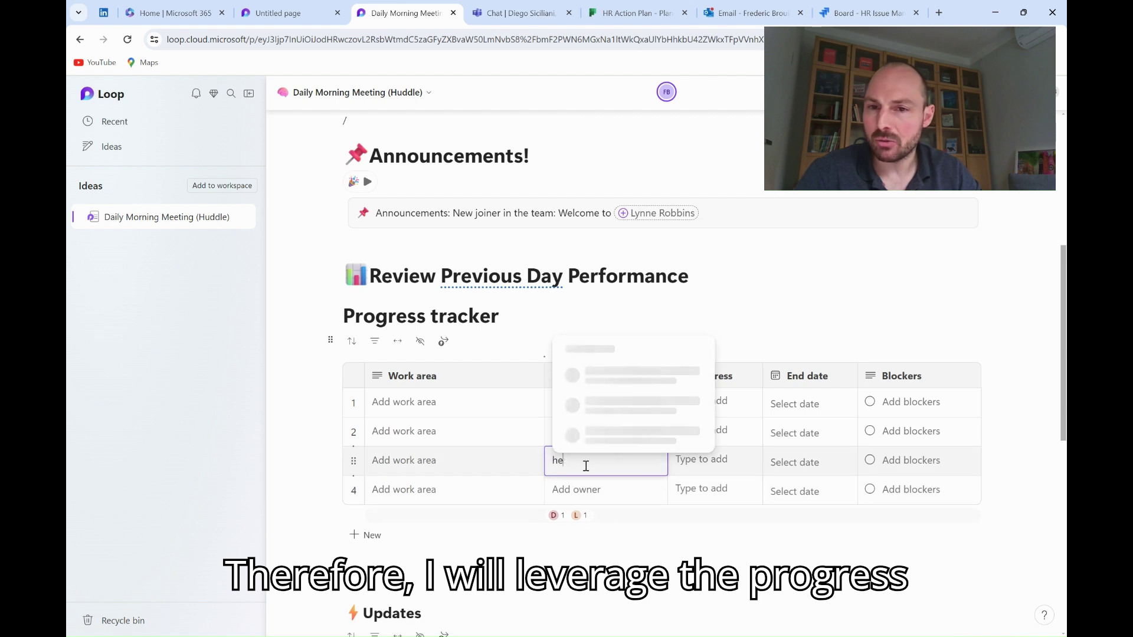
pyautogui.press('Return')
pyautogui.click(576, 490)
pyautogui.write('ly')
pyautogui.press('Return')
pyautogui.click(369, 536)
pyautogui.click(577, 518)
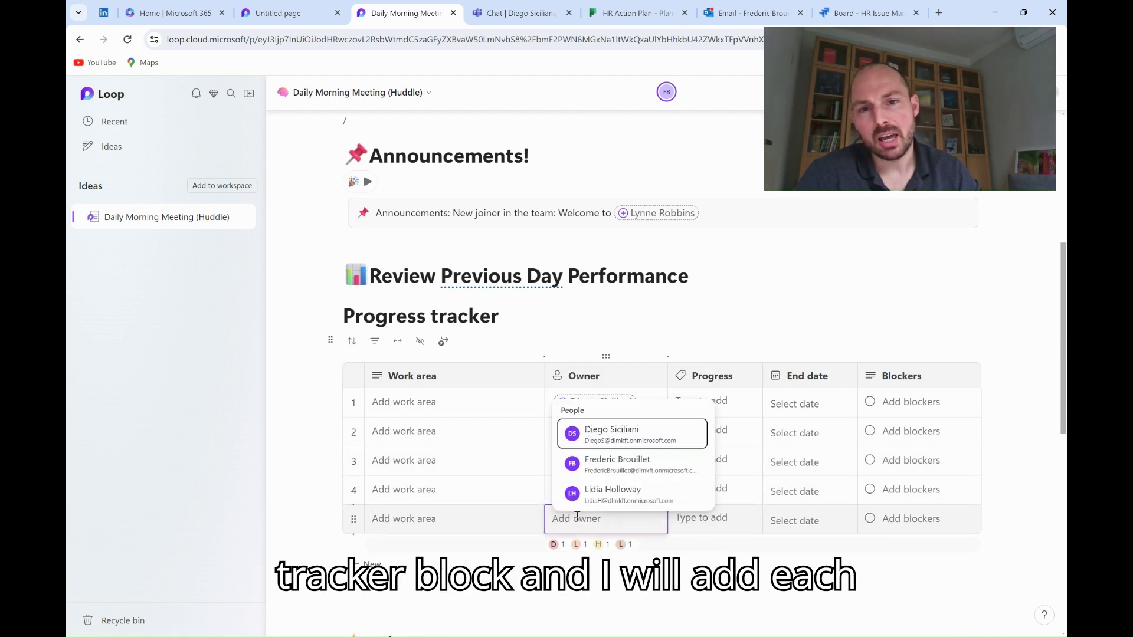
pyautogui.write('fr')
pyautogui.press('Return')
pyautogui.click(795, 404)
# Set the End date of all five tracker rows to Yesterday.
pyautogui.click(820, 504)
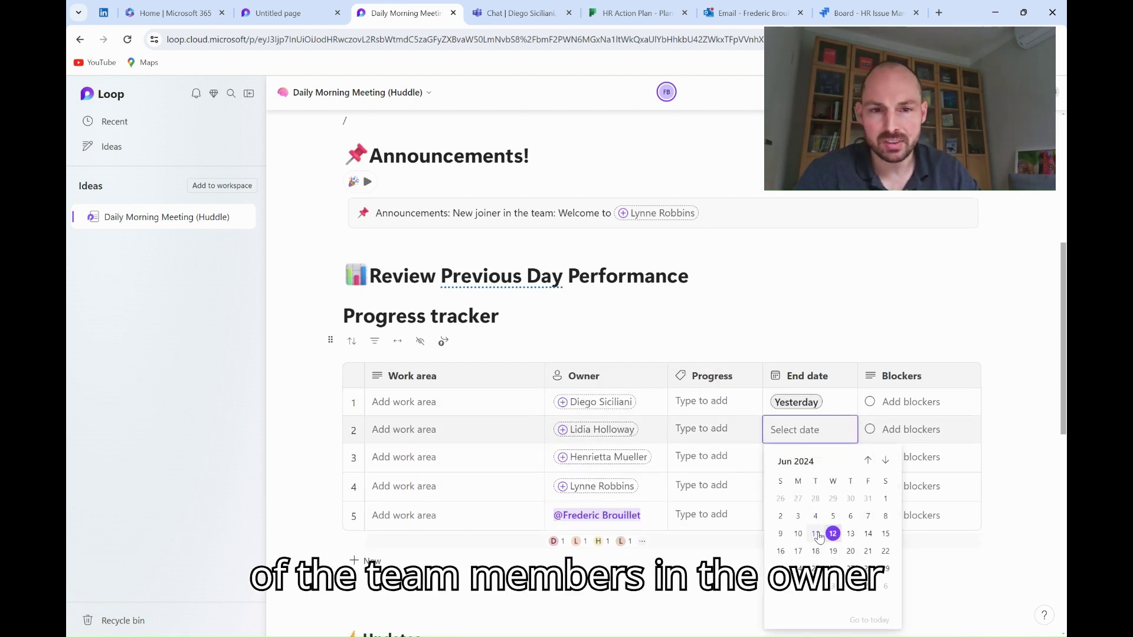
pyautogui.click(815, 534)
pyautogui.click(794, 457)
pyautogui.click(815, 344)
pyautogui.click(795, 485)
pyautogui.click(815, 372)
pyautogui.click(795, 512)
pyautogui.click(815, 399)
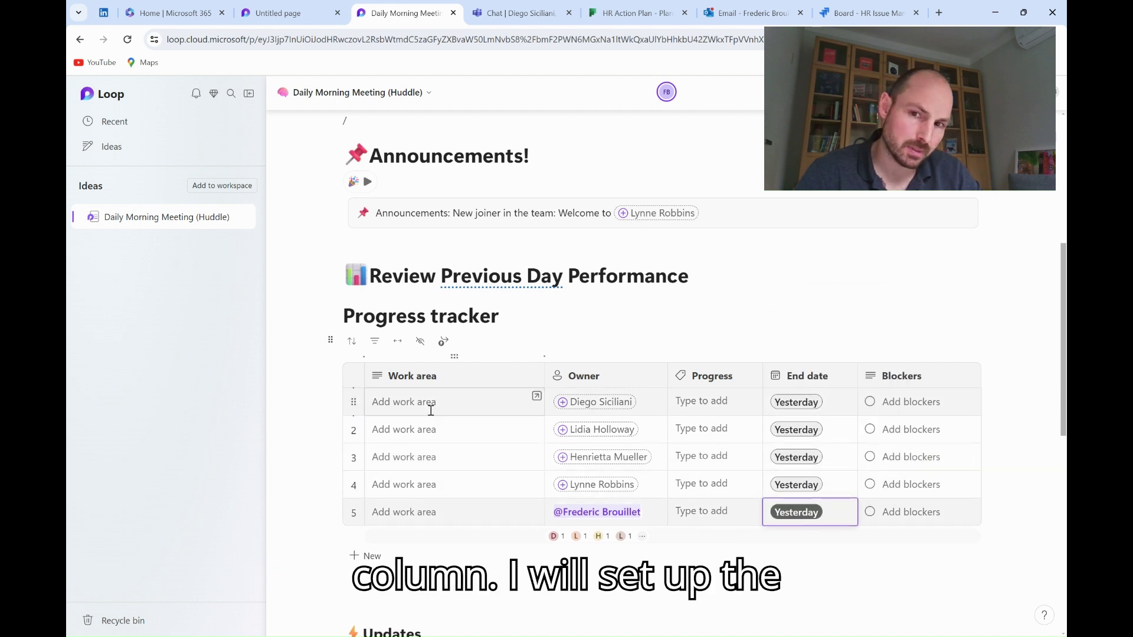
# Inspect the tracker's status, filter, actions and column-visibility menus without changing anything.
pyautogui.click(702, 402)
pyautogui.press('Escape')
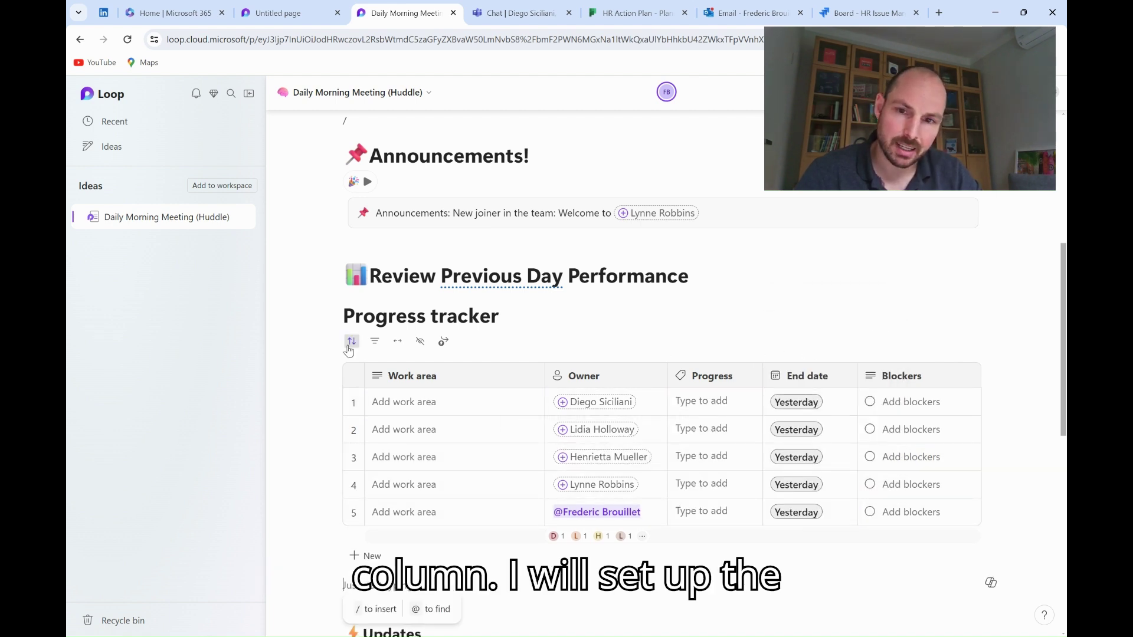
pyautogui.click(374, 341)
pyautogui.click(374, 341)
pyautogui.click(443, 341)
pyautogui.click(710, 437)
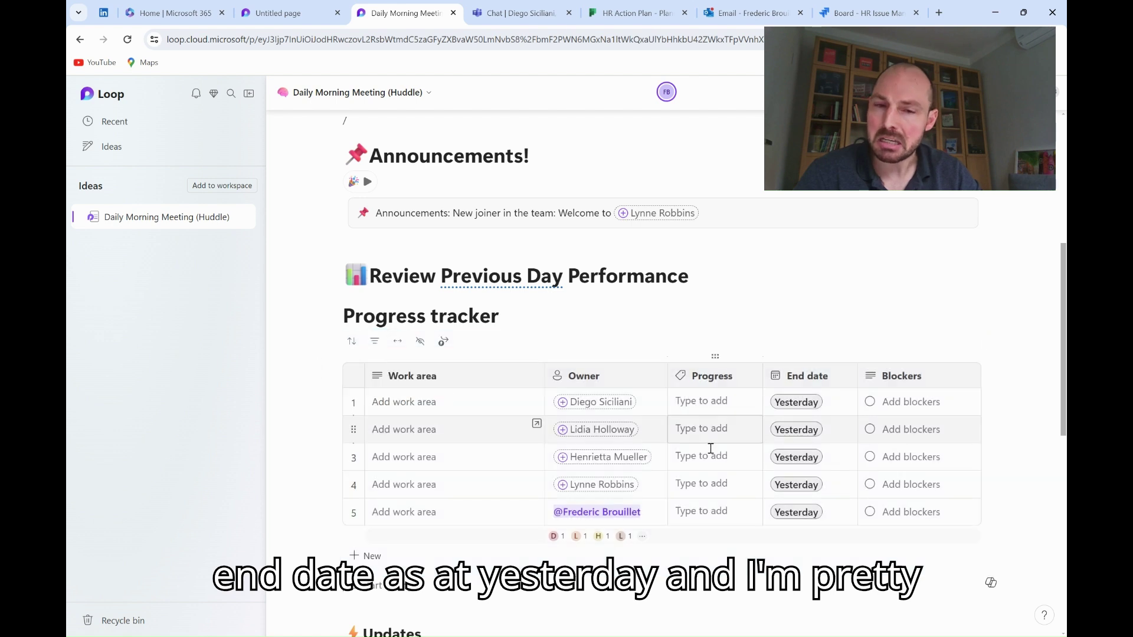
pyautogui.click(374, 341)
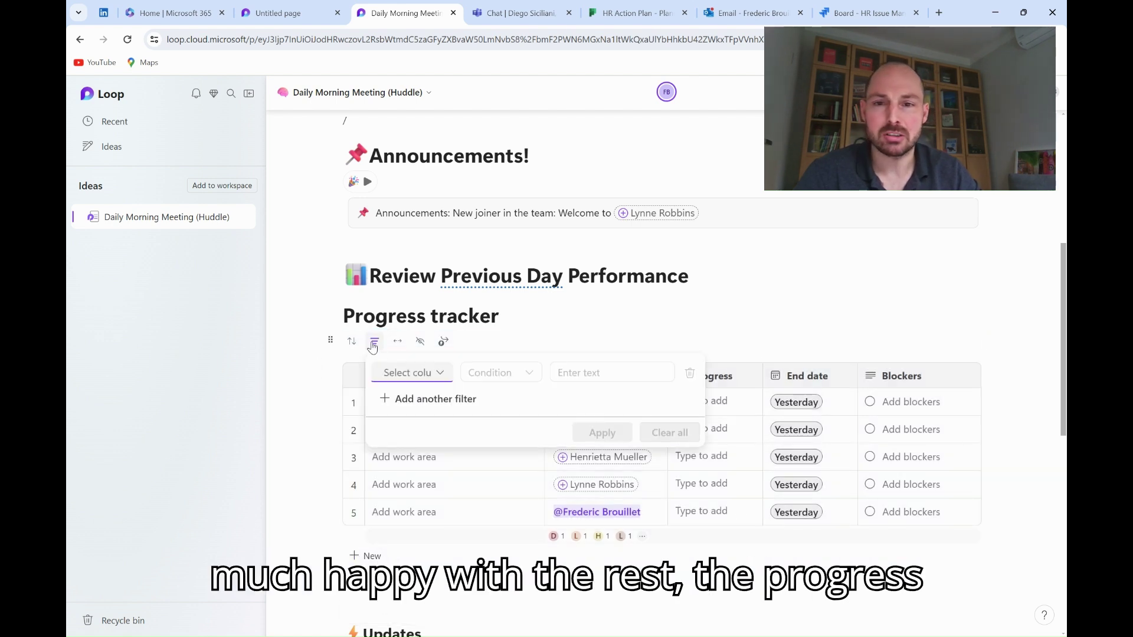
pyautogui.click(374, 342)
pyautogui.click(331, 341)
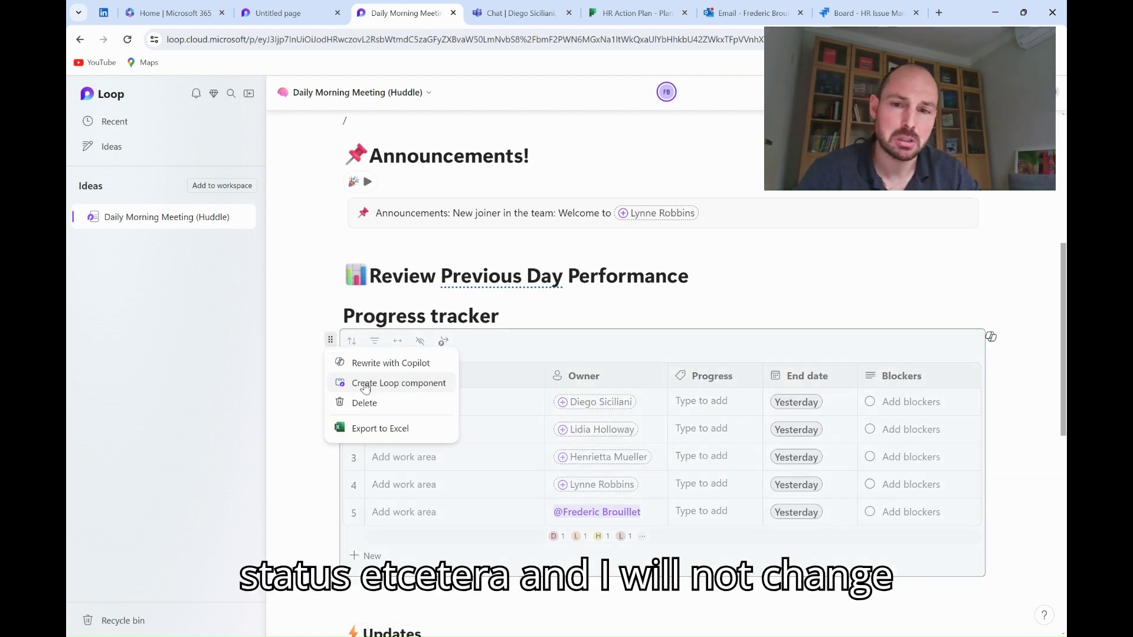
pyautogui.click(375, 342)
pyautogui.click(420, 341)
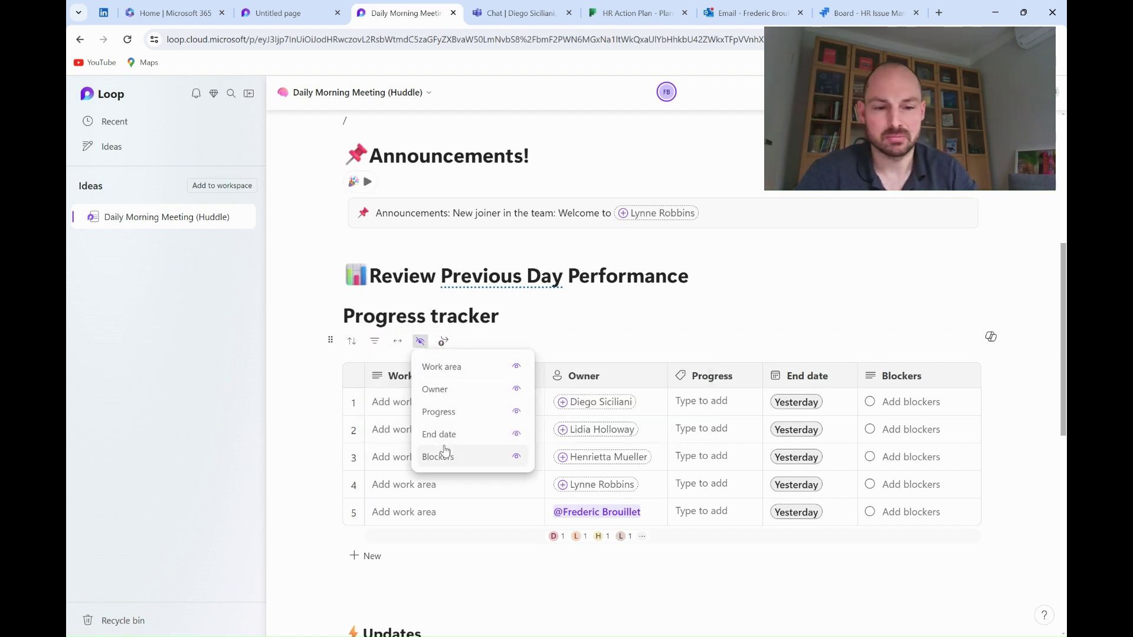
pyautogui.click(759, 587)
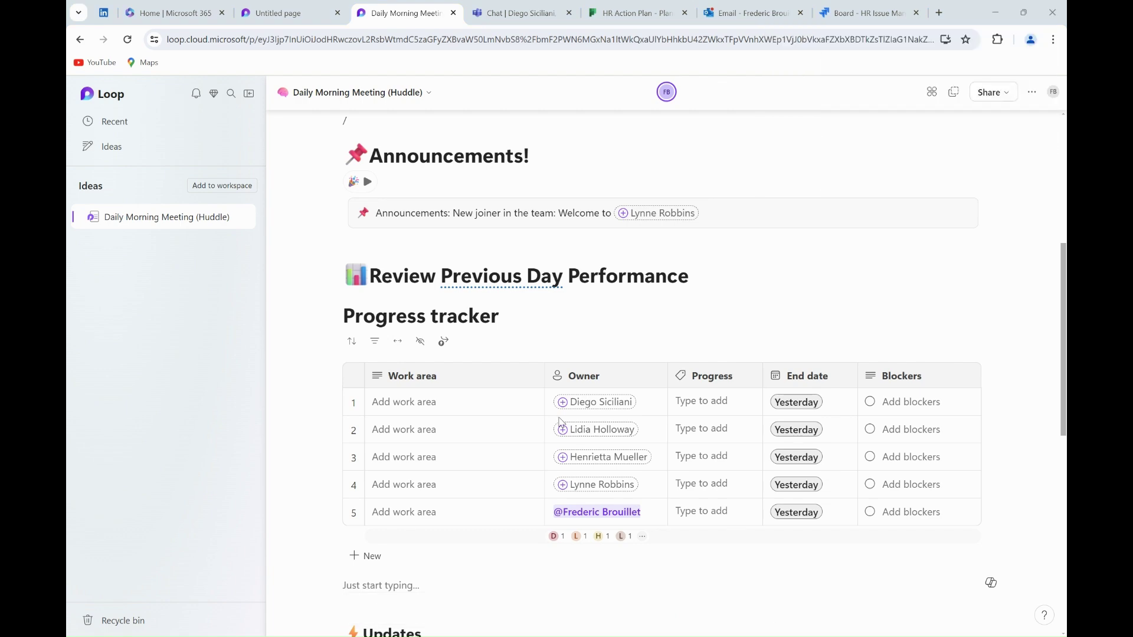
# Delete the 'Progress tracker' title and its empty line.
pyautogui.scroll(-1, 559, 421)
pyautogui.click(501, 240)
pyautogui.hotkey('ctrl', 'BackSpace')
pyautogui.hotkey('ctrl', 'BackSpace')
pyautogui.press('BackSpace')
# Rename the Updates heading to 'Plan for the day'.
pyautogui.scroll(-2, 412, 413)
pyautogui.click(412, 407)
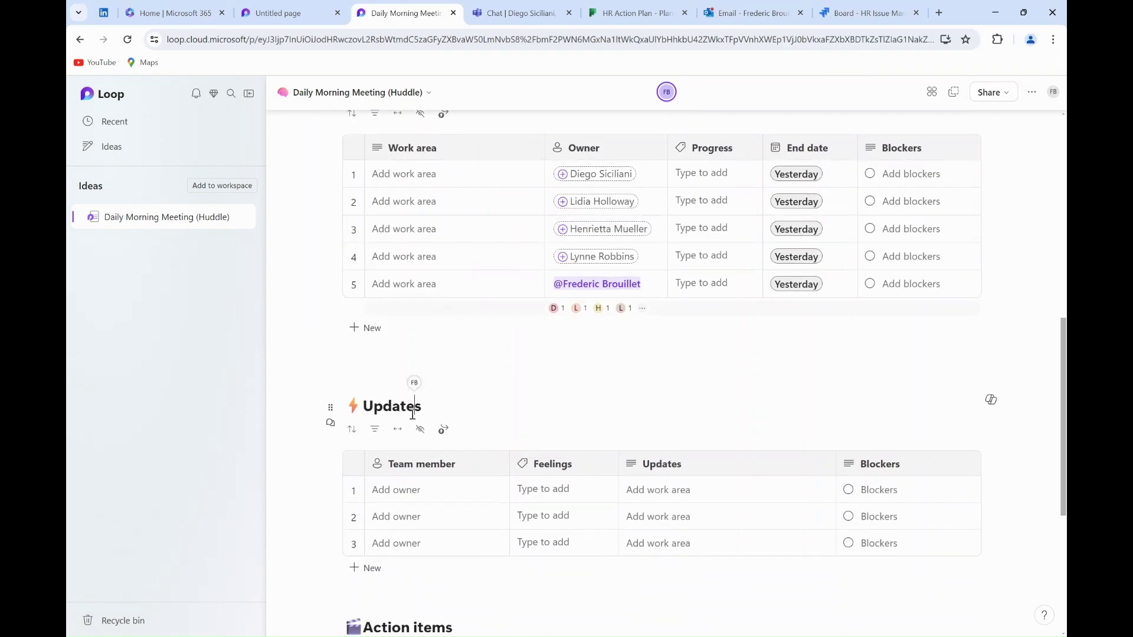
pyautogui.hotkey('ctrl', 'BackSpace')
pyautogui.hotkey('ctrl', 'z')
pyautogui.press('BackSpace')
pyautogui.press('BackSpace')
pyautogui.press('BackSpace')
pyautogui.press('BackSpace')
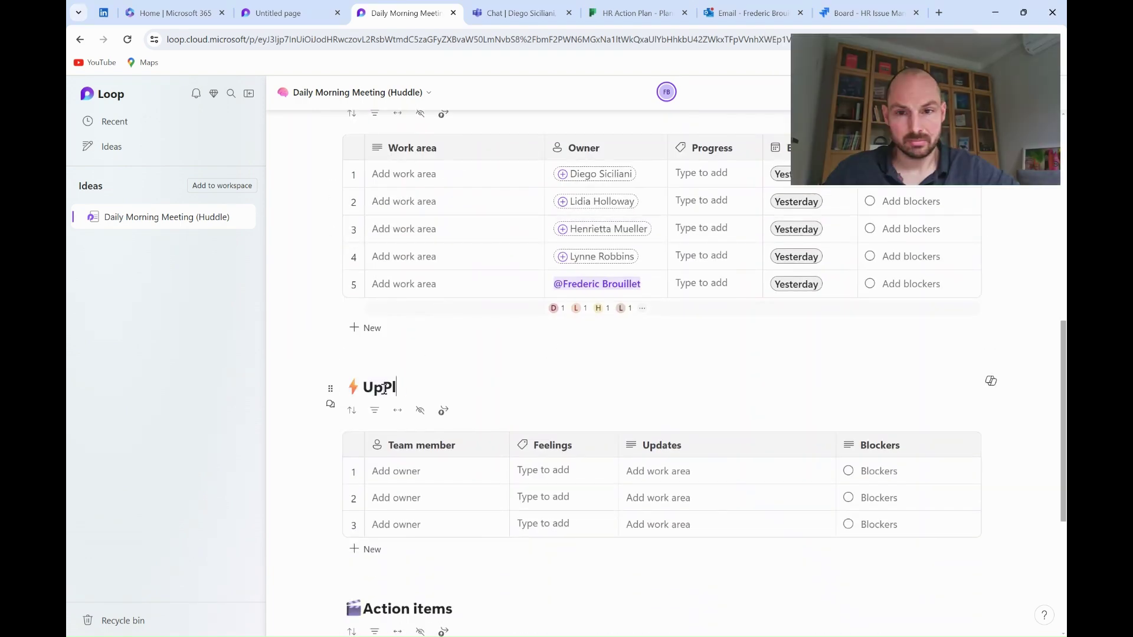
pyautogui.press('BackSpace')
pyautogui.write('Plan for the day')
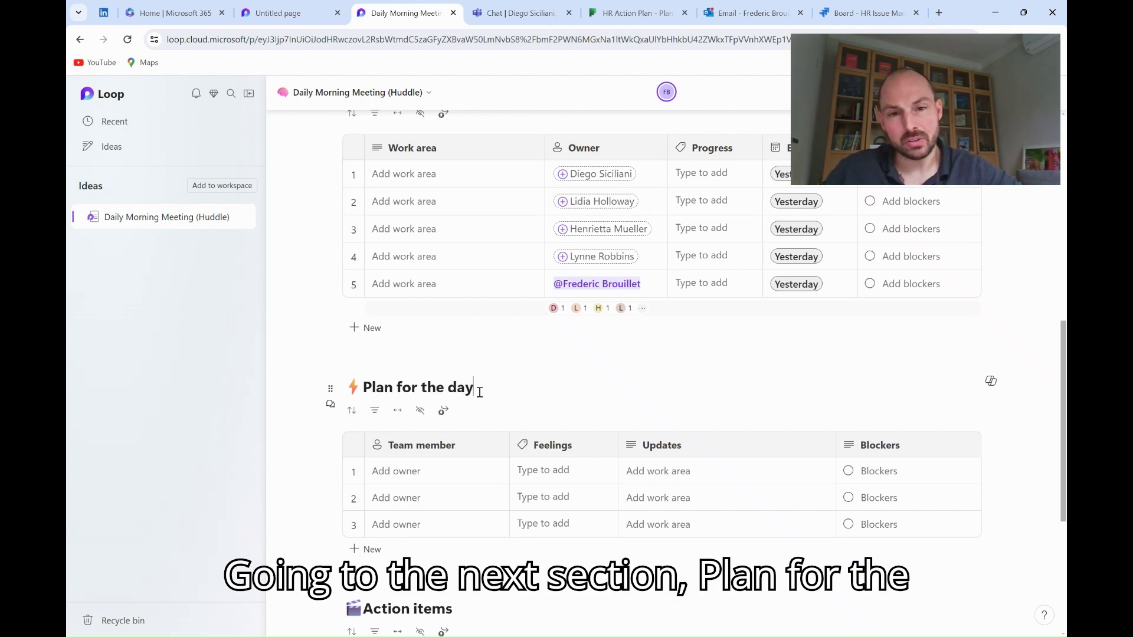
pyautogui.tripleClick(480, 390)
pyautogui.rightClick(466, 381)
pyautogui.press('Escape')
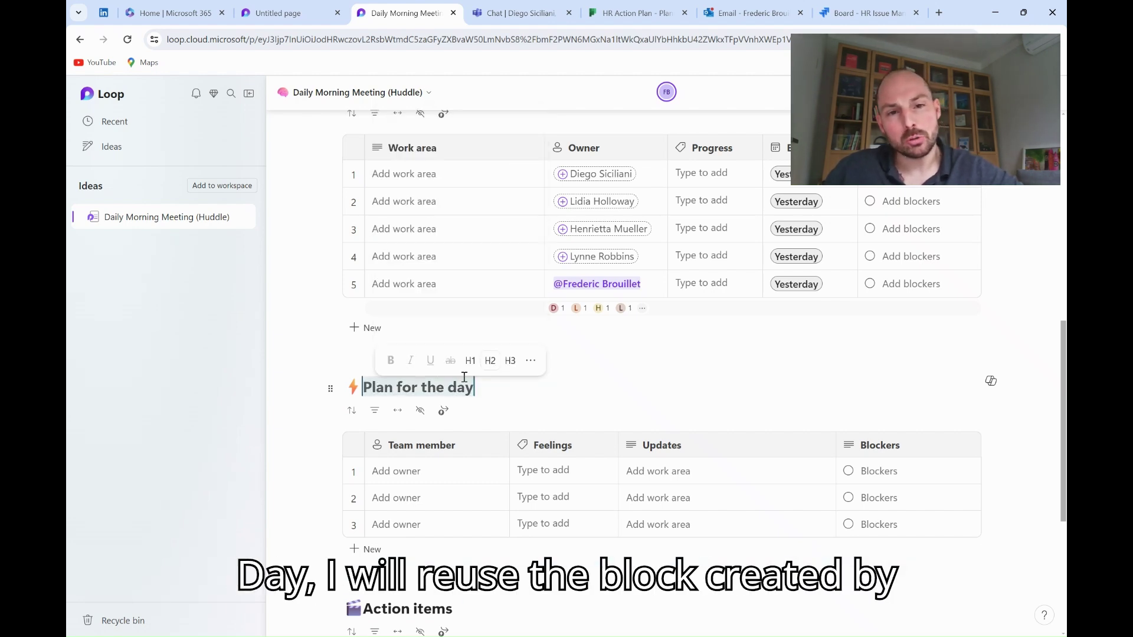
pyautogui.scroll(-2, 392, 390)
# Assign team members to the first three rows of the Team member column.
pyautogui.click(393, 421)
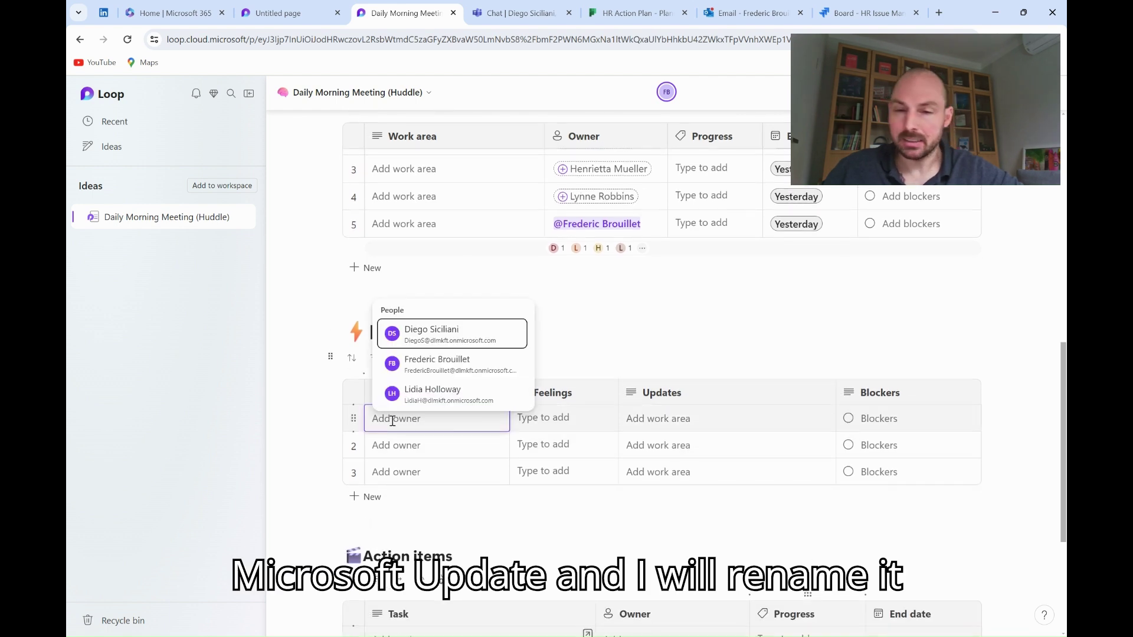
pyautogui.click(436, 334)
pyautogui.click(413, 445)
pyautogui.click(434, 421)
pyautogui.click(413, 472)
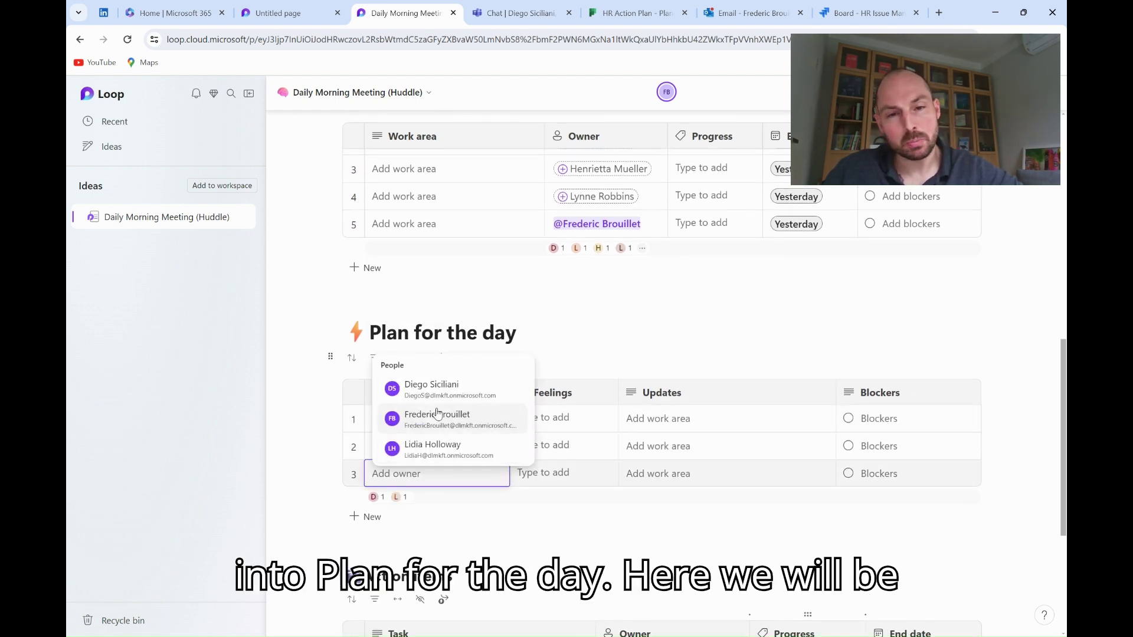
pyautogui.write('ly')
pyautogui.click(443, 444)
# Add fourth and fifth rows and assign a team member to each.
pyautogui.scroll(-3, 425, 448)
pyautogui.click(407, 396)
pyautogui.write('hen')
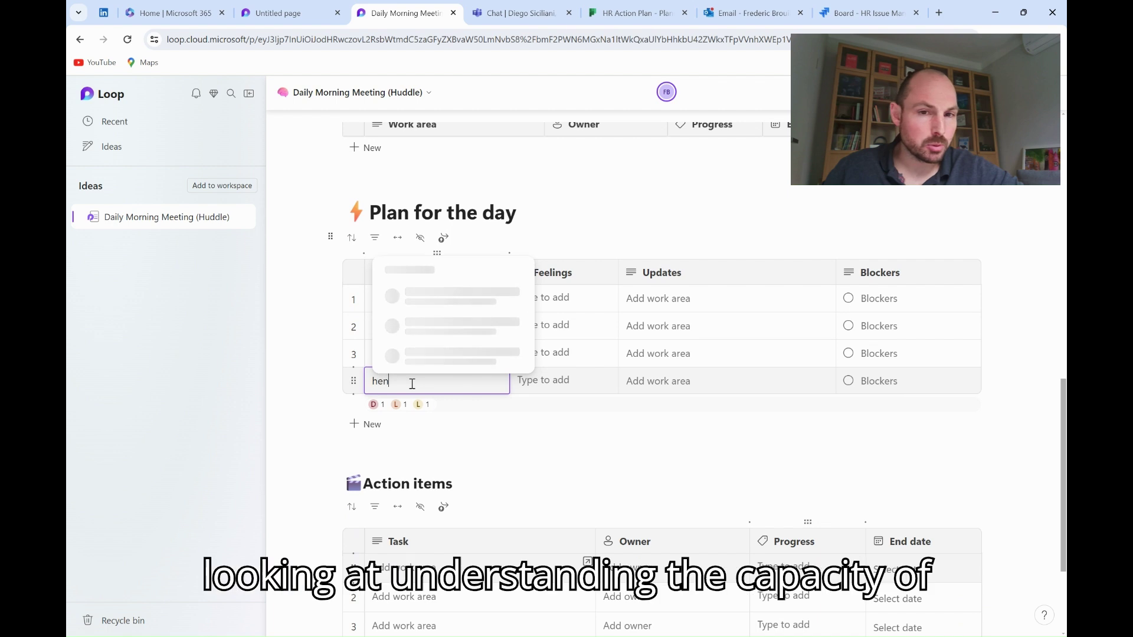
pyautogui.click(437, 298)
pyautogui.click(366, 424)
pyautogui.write('Fred')
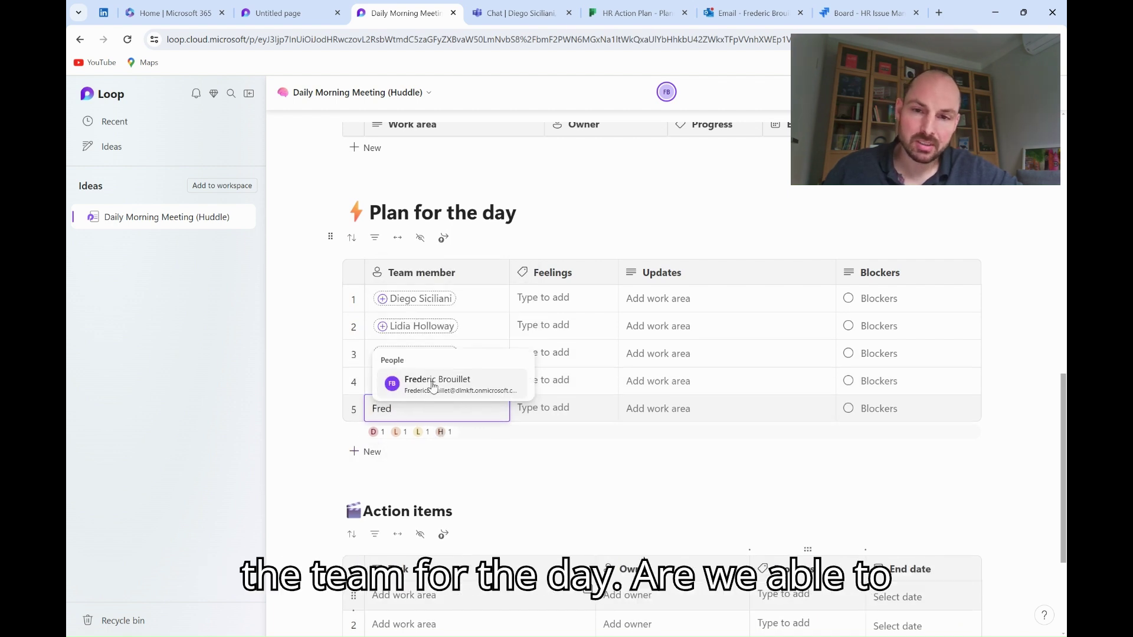
pyautogui.click(434, 385)
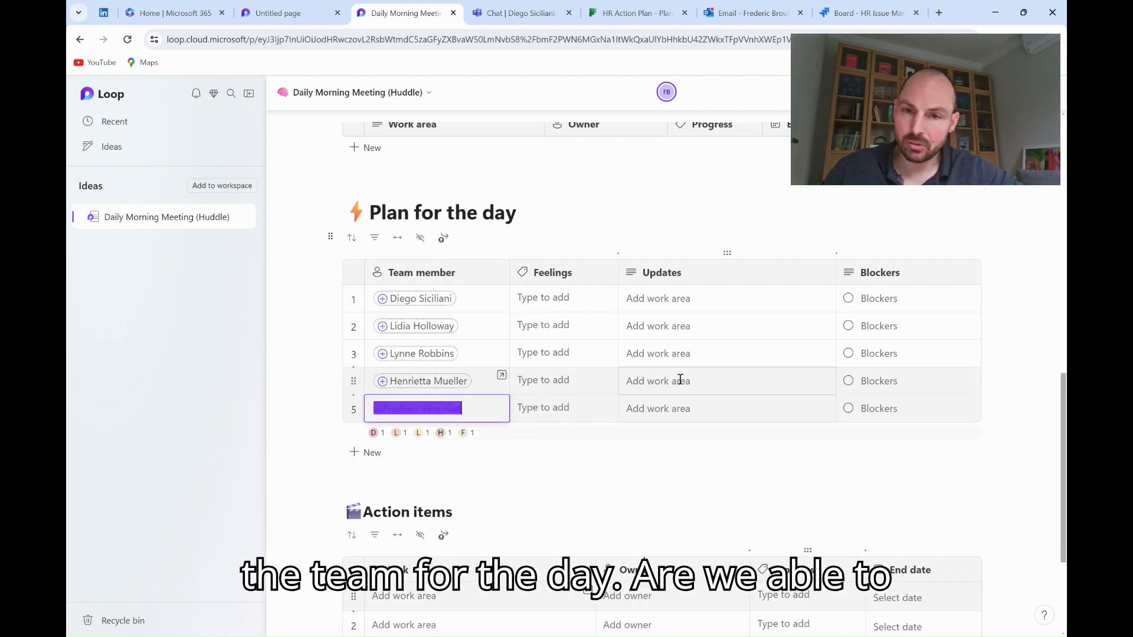
# Create a new label group named RAG Status for the Feelings column.
pyautogui.click(606, 273)
pyautogui.moveTo(673, 321)
pyautogui.moveTo(826, 475)
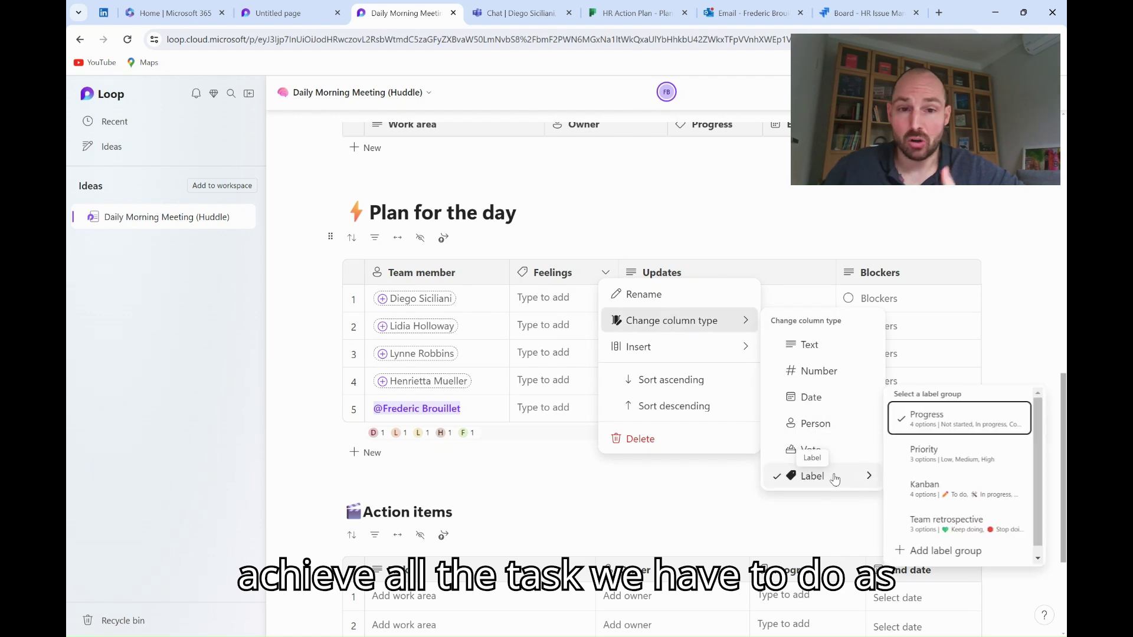
pyautogui.click(952, 553)
pyautogui.write('RAG Status')
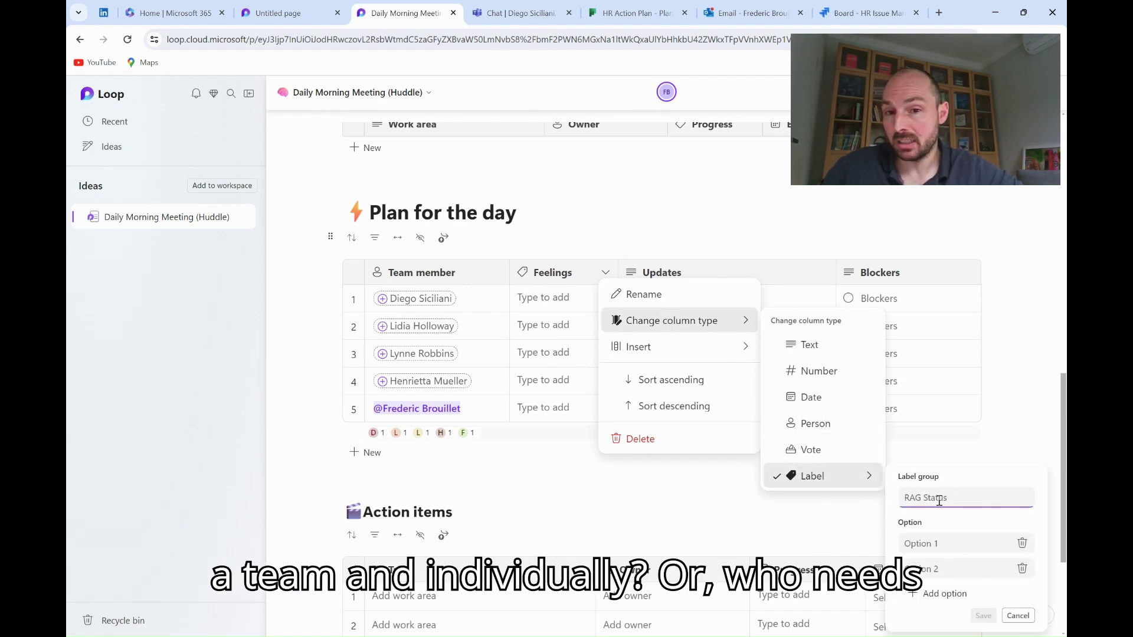
pyautogui.click(947, 542)
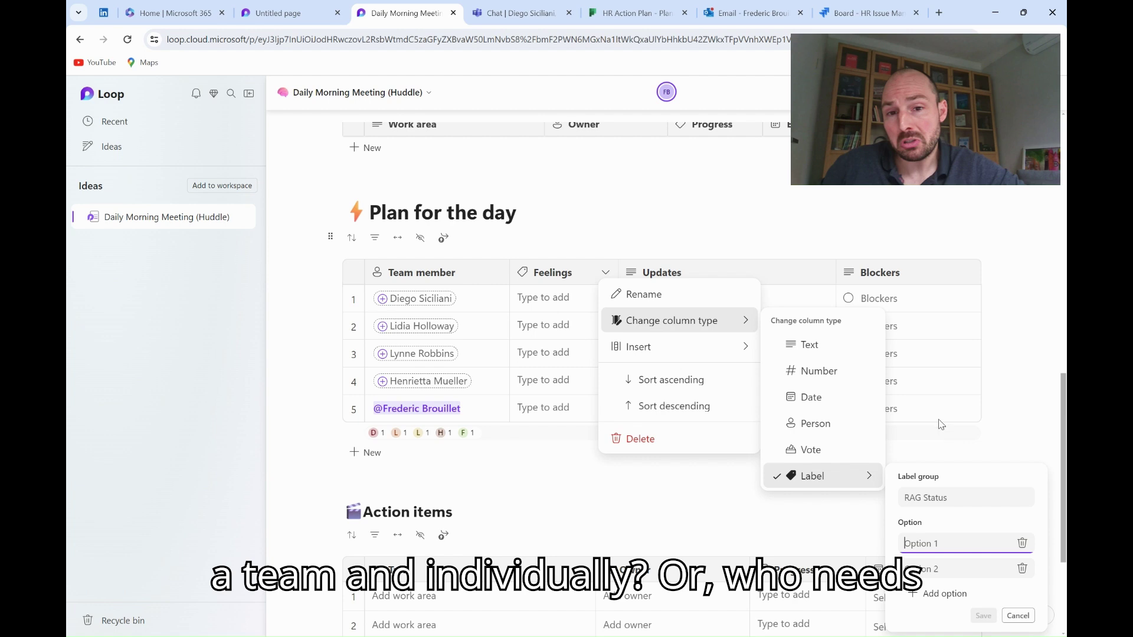
# Add emoji labels I have capacity, I don't have capacity and I need help.
pyautogui.write('😊')
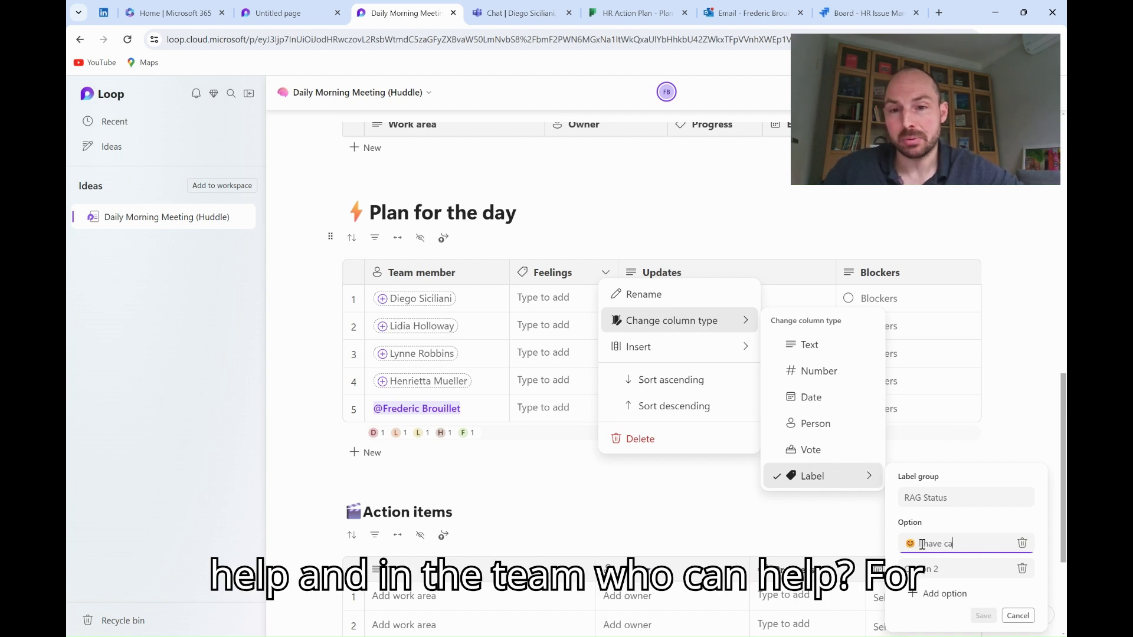
pyautogui.write('I have capacity')
pyautogui.click(920, 570)
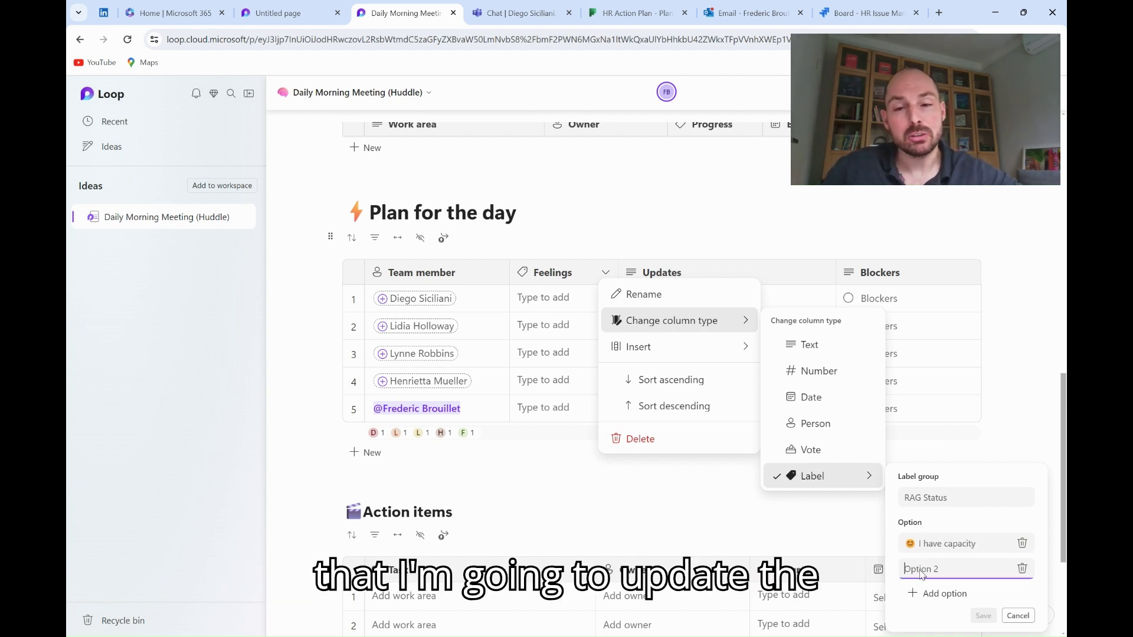
pyautogui.hotkey('ctrl', 'v')
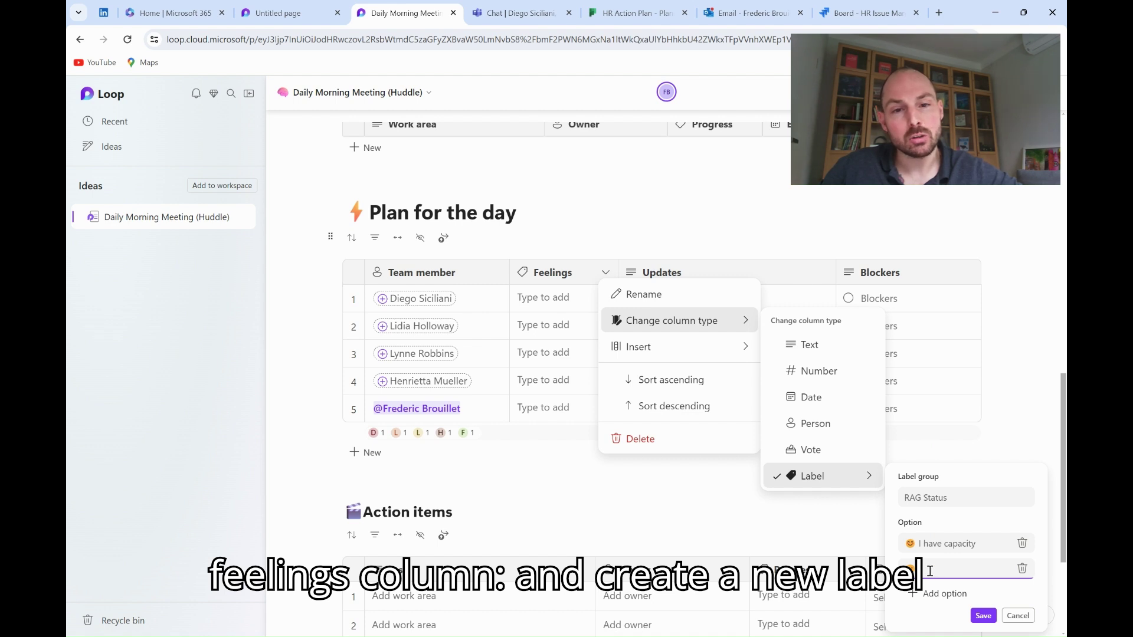
pyautogui.write("I don't have")
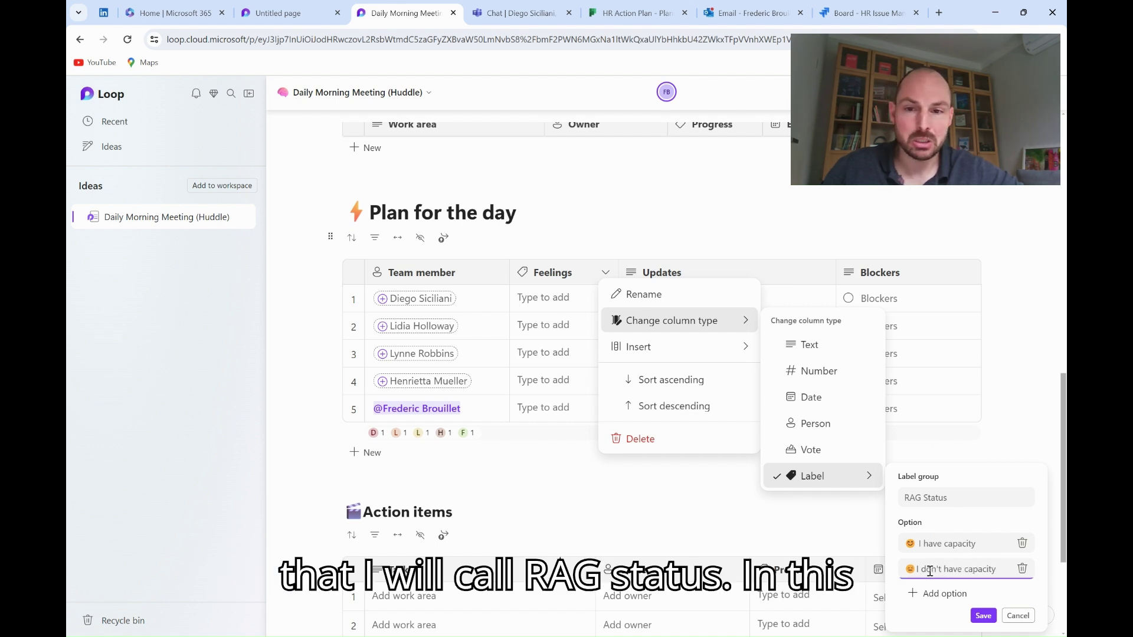
pyautogui.write(' capacity')
pyautogui.click(937, 592)
pyautogui.hotkey('ctrl', 'v')
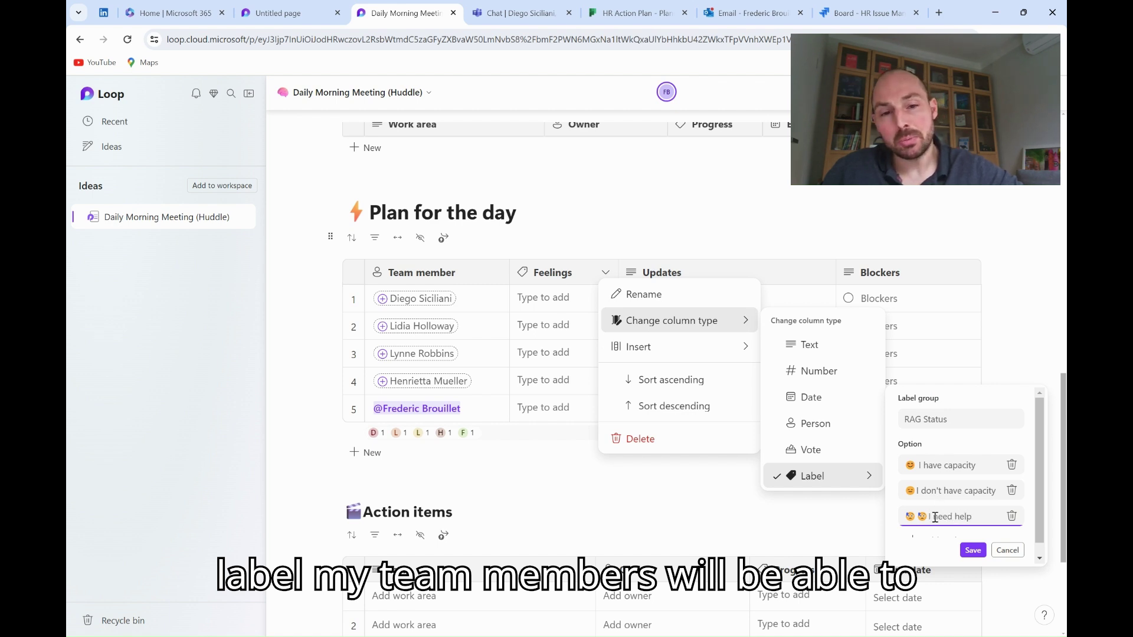
pyautogui.write('I need help')
pyautogui.click(972, 550)
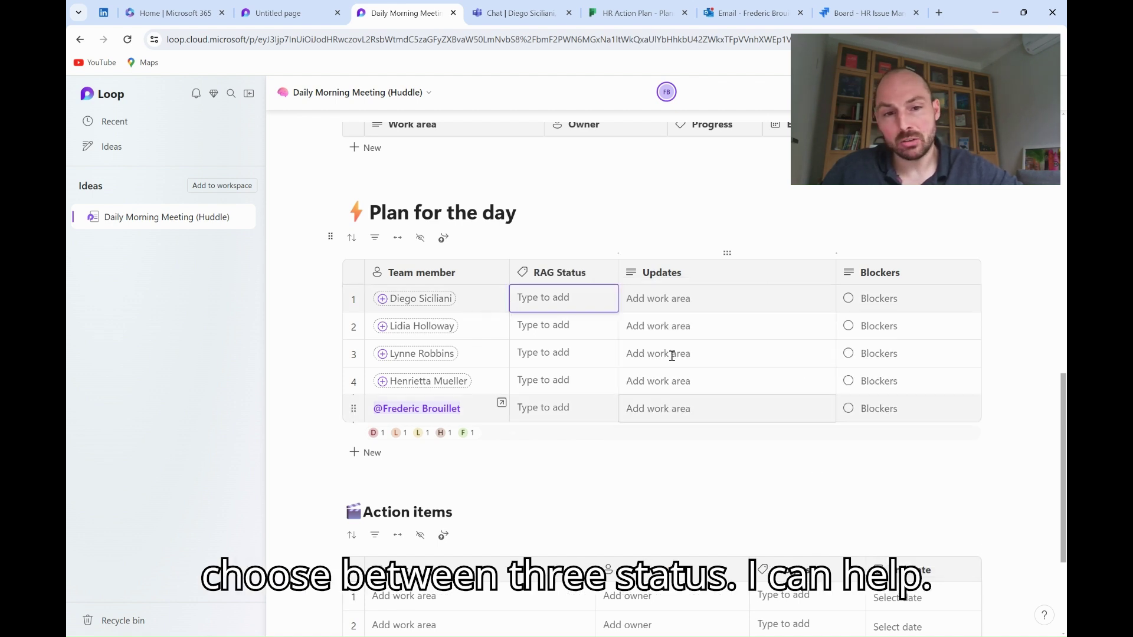
# Apply RAG Status and colour I don't have capacity yellow, I need help orange.
pyautogui.click(606, 273)
pyautogui.moveTo(673, 320)
pyautogui.moveTo(808, 475)
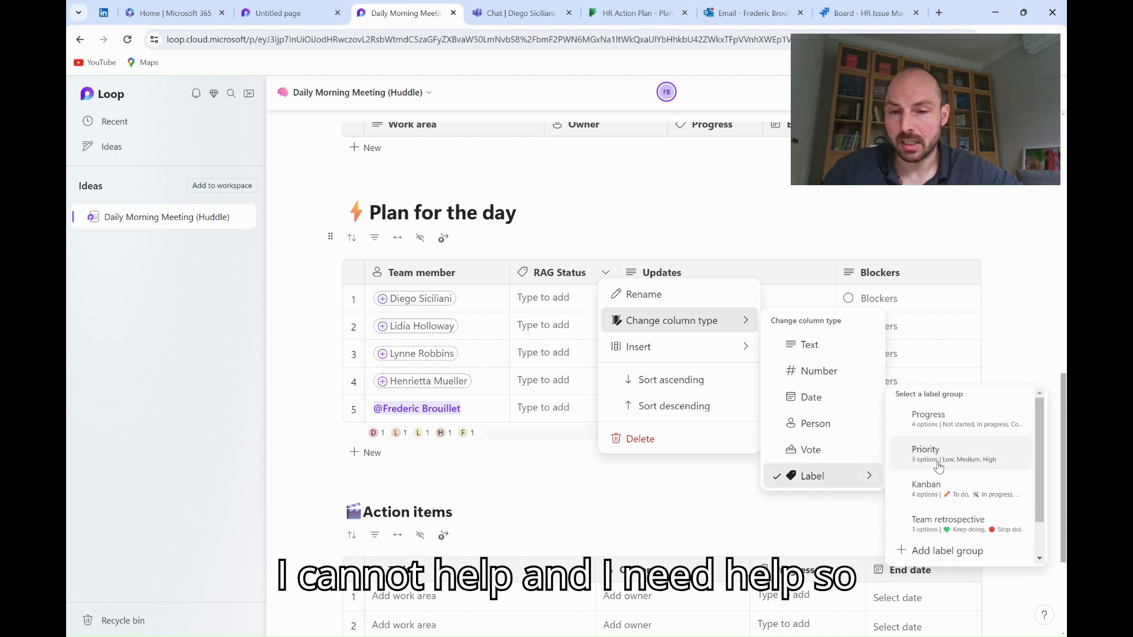
pyautogui.click(932, 513)
pyautogui.click(588, 300)
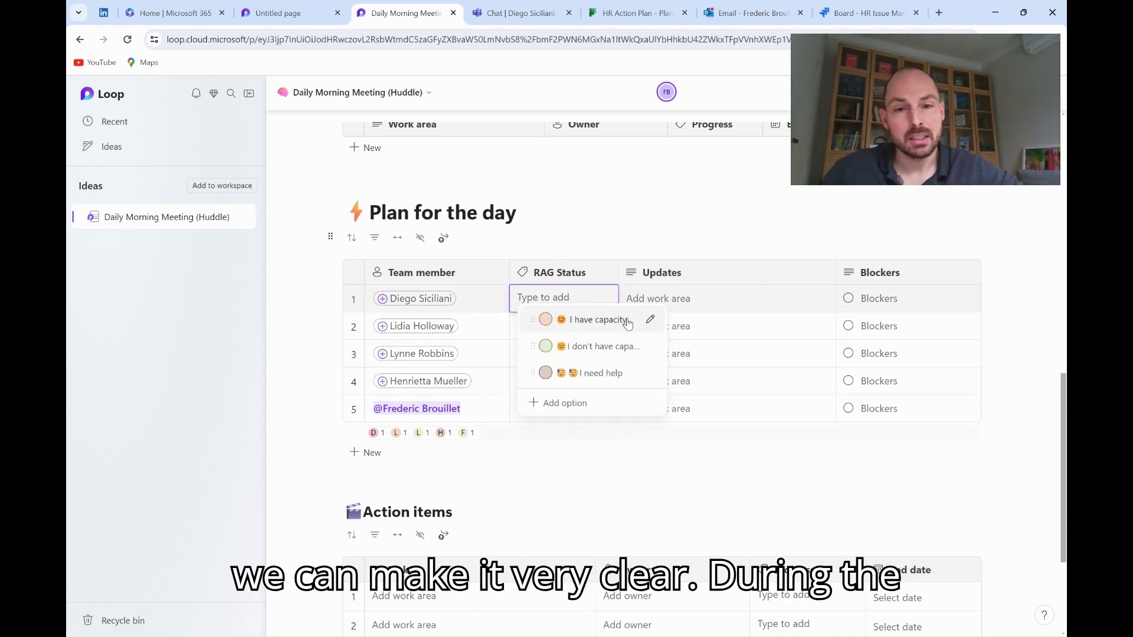
pyautogui.click(650, 319)
pyautogui.click(649, 346)
pyautogui.click(709, 408)
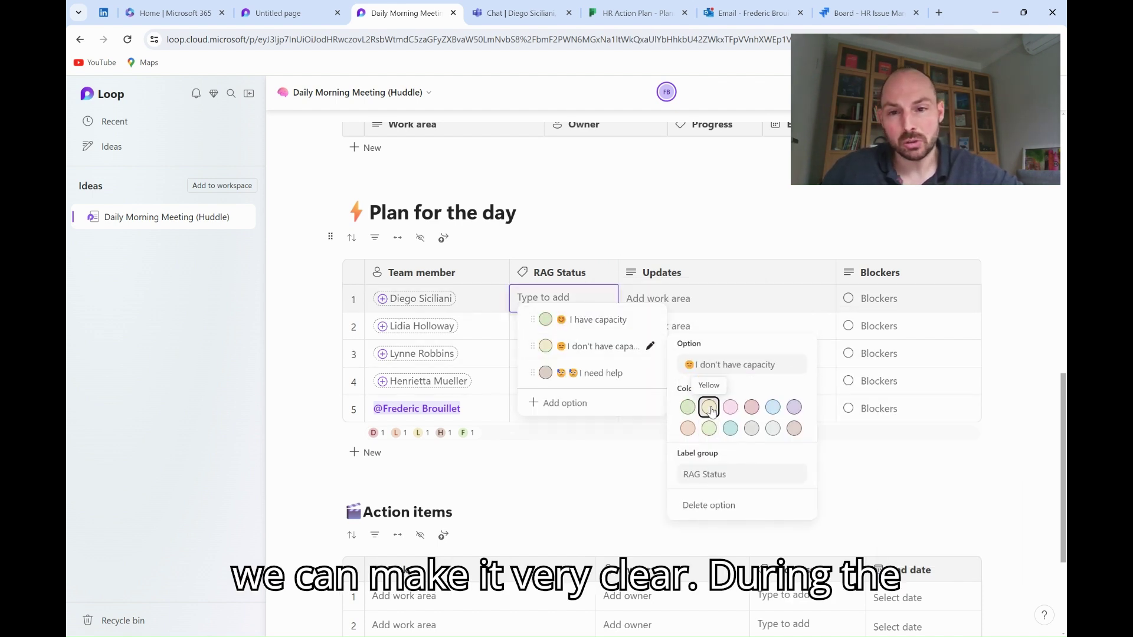
pyautogui.click(650, 373)
pyautogui.click(688, 455)
pyautogui.click(561, 321)
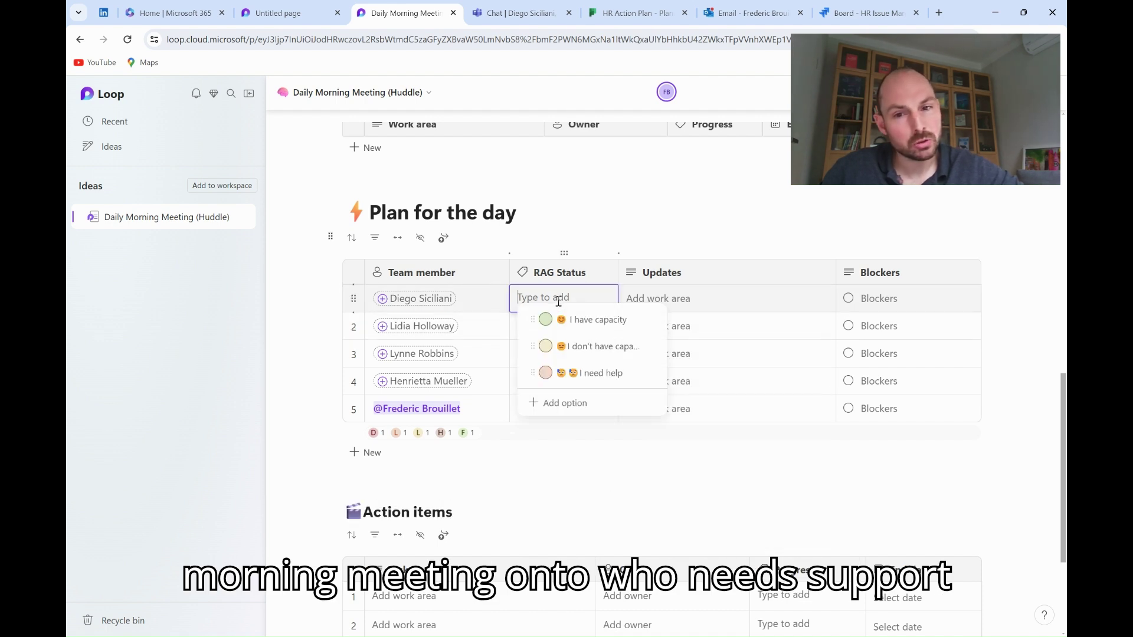
# Check the status choices in rows 2 and 5, then move into the Updates cells.
pyautogui.click(564, 326)
pyautogui.click(378, 480)
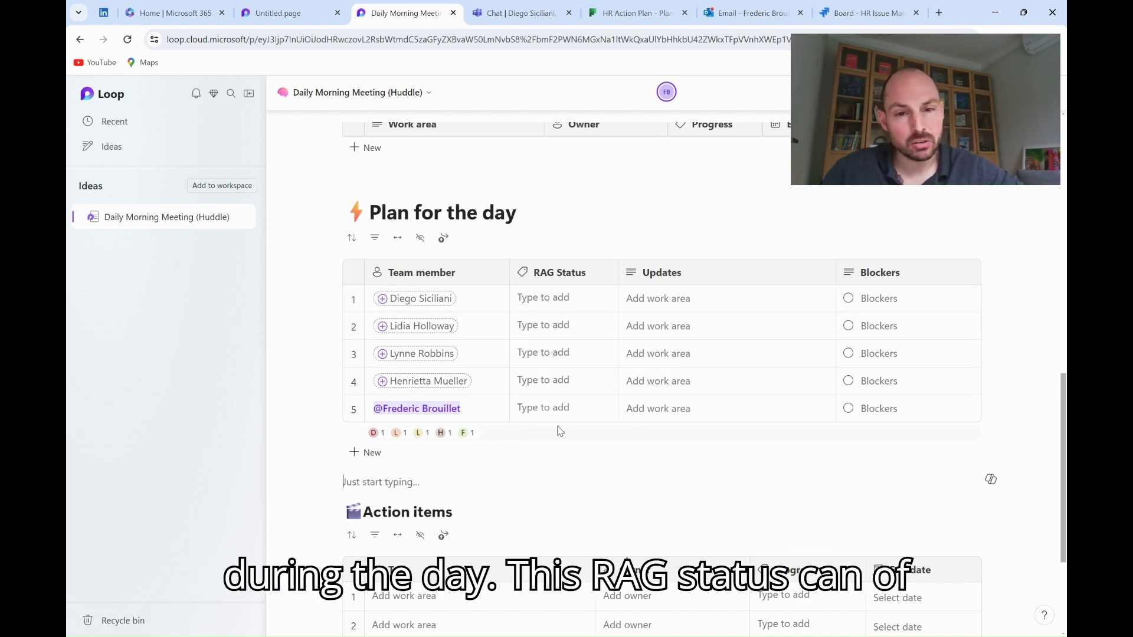
pyautogui.click(548, 407)
pyautogui.press('Escape')
pyautogui.click(679, 299)
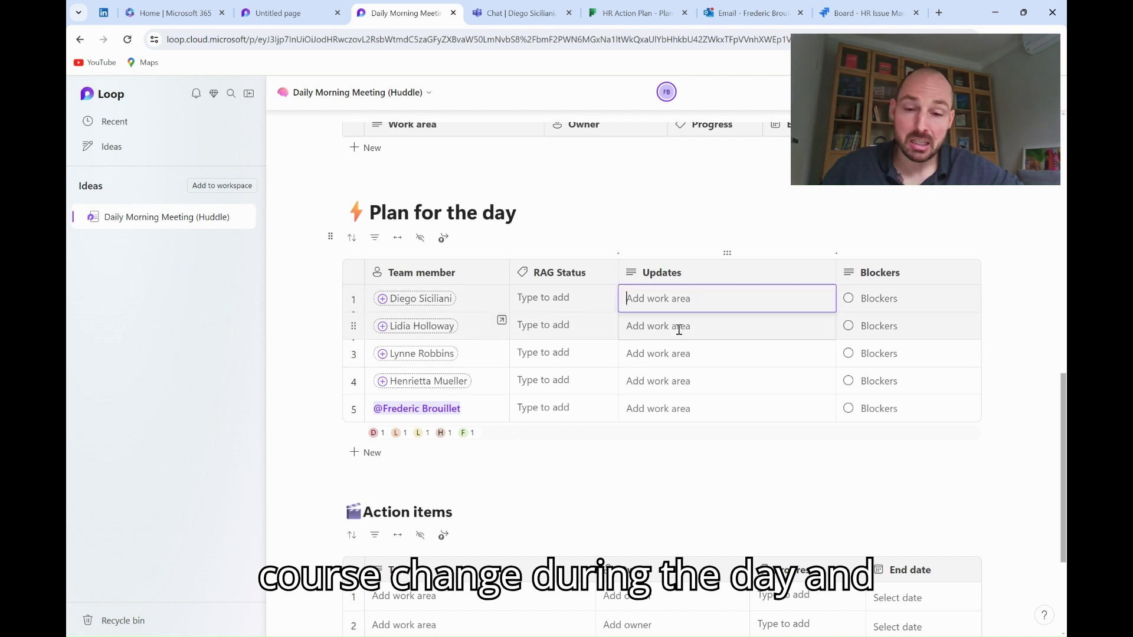
pyautogui.click(685, 326)
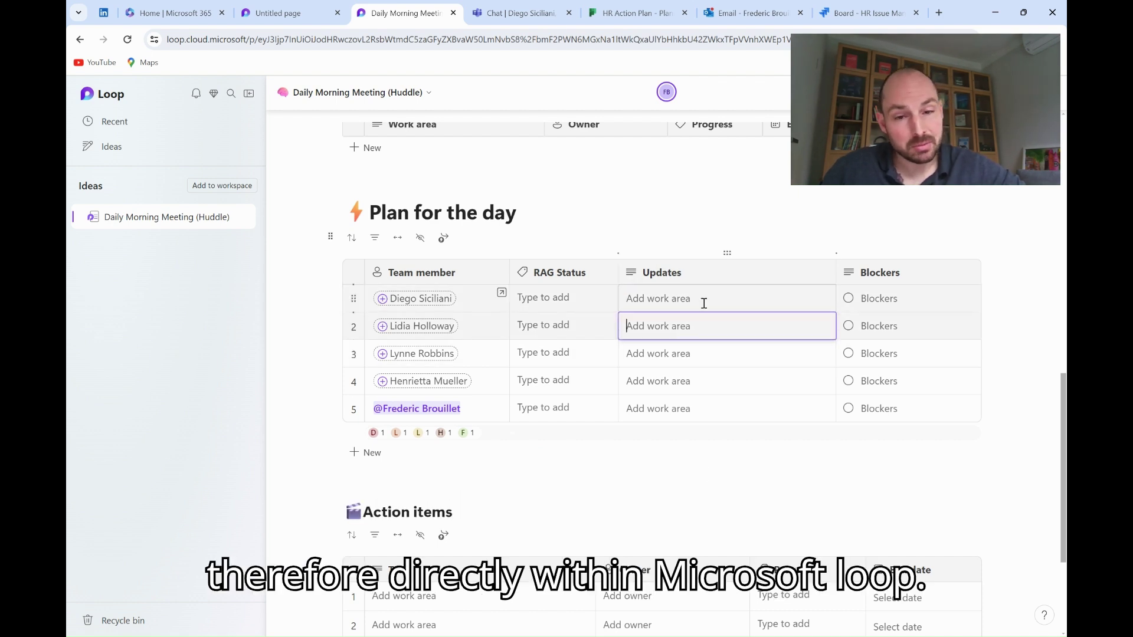
# Set a rule: when RAG Status equals I need help, send a Teams channel message.
pyautogui.click(443, 237)
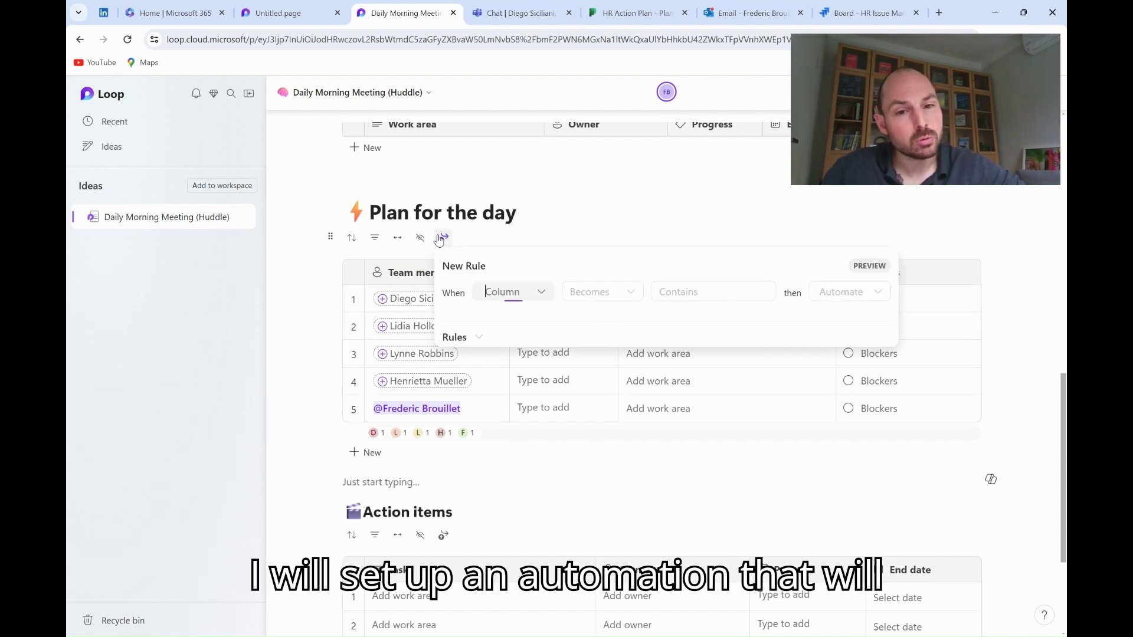
pyautogui.click(602, 294)
pyautogui.click(597, 329)
pyautogui.click(692, 294)
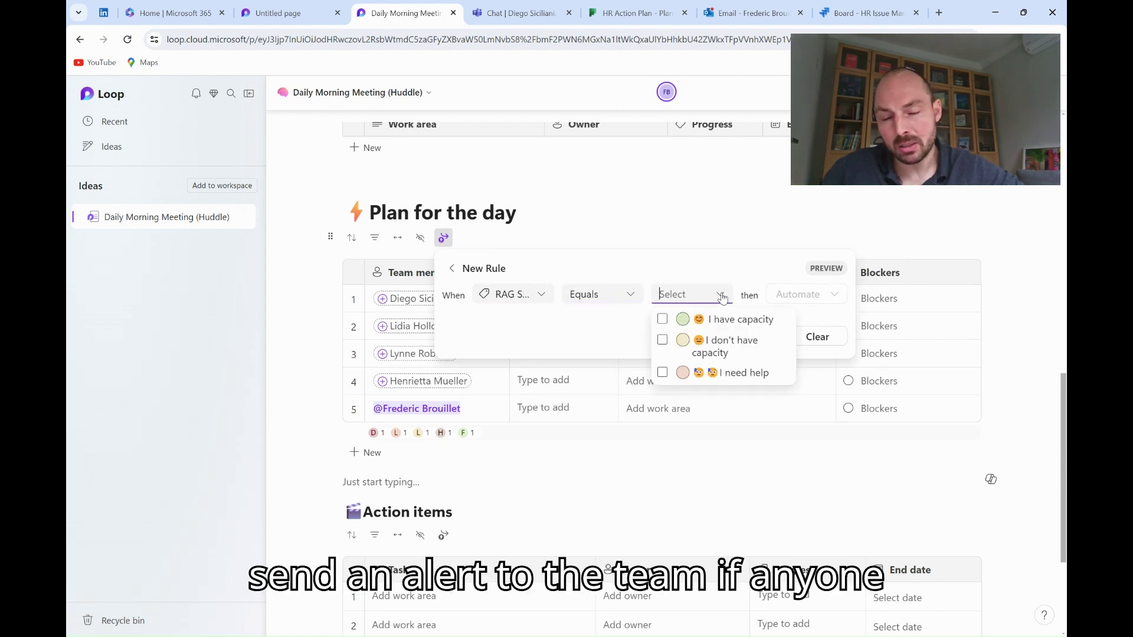
pyautogui.click(722, 373)
pyautogui.click(833, 295)
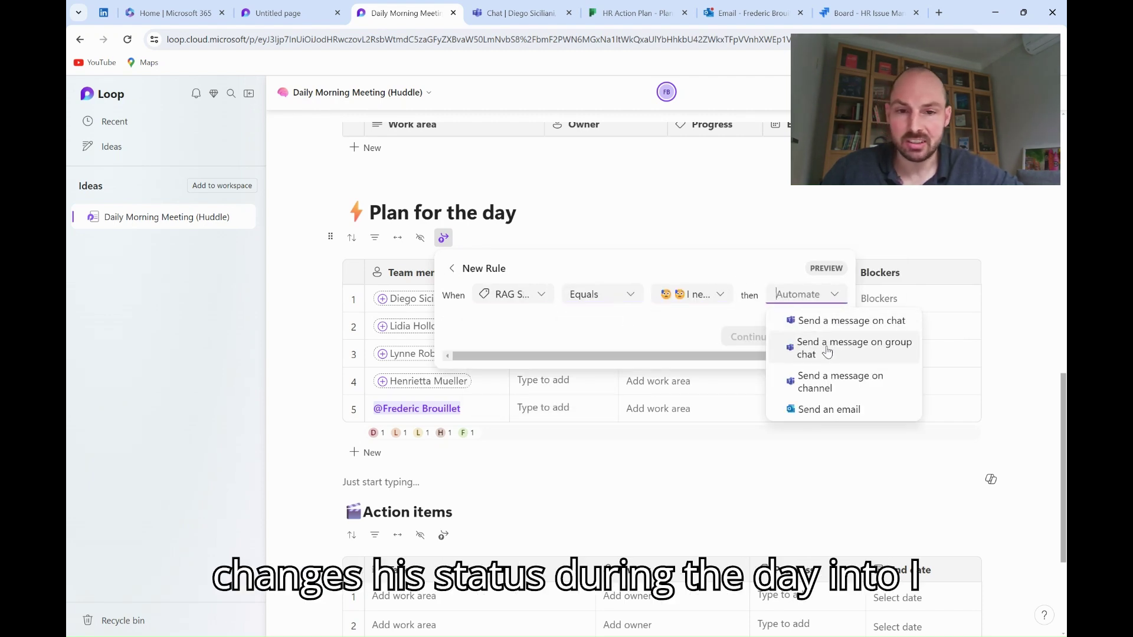
pyautogui.click(832, 380)
pyautogui.click(762, 335)
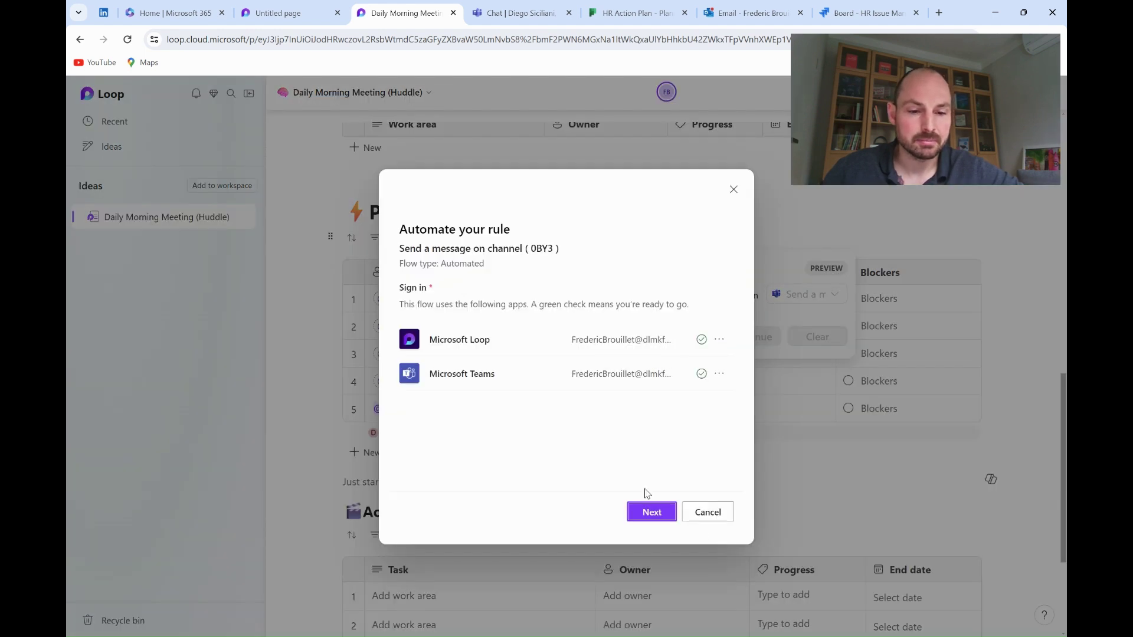
# Target the Evergreen RE - HR team's General channel and create the flow.
pyautogui.click(659, 513)
pyautogui.click(565, 314)
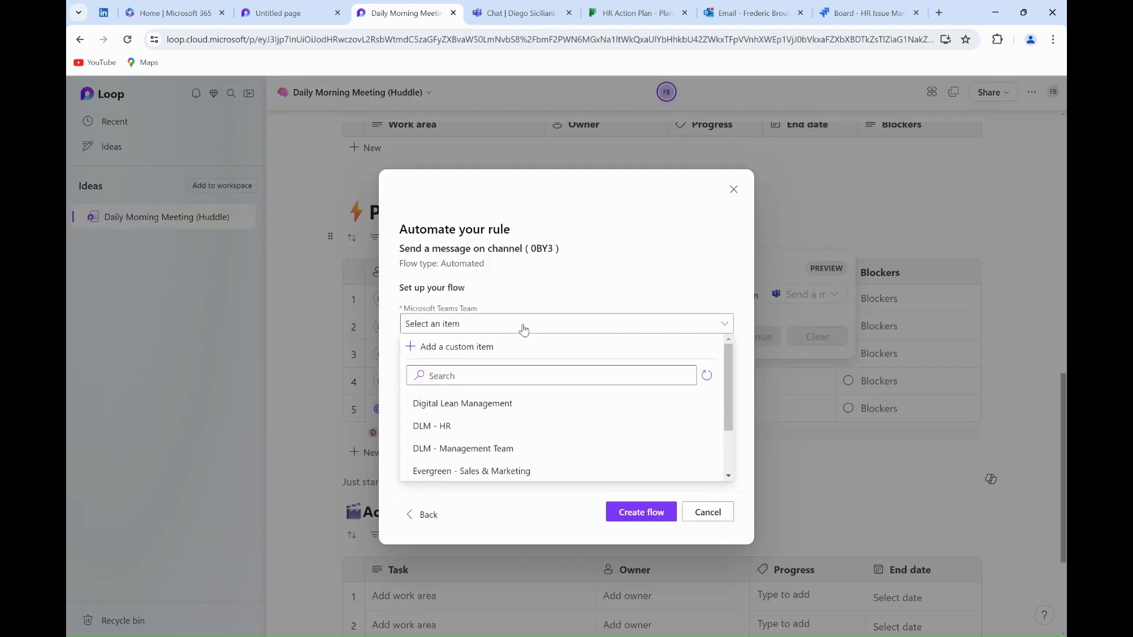
pyautogui.click(440, 426)
pyautogui.click(531, 323)
pyautogui.click(466, 424)
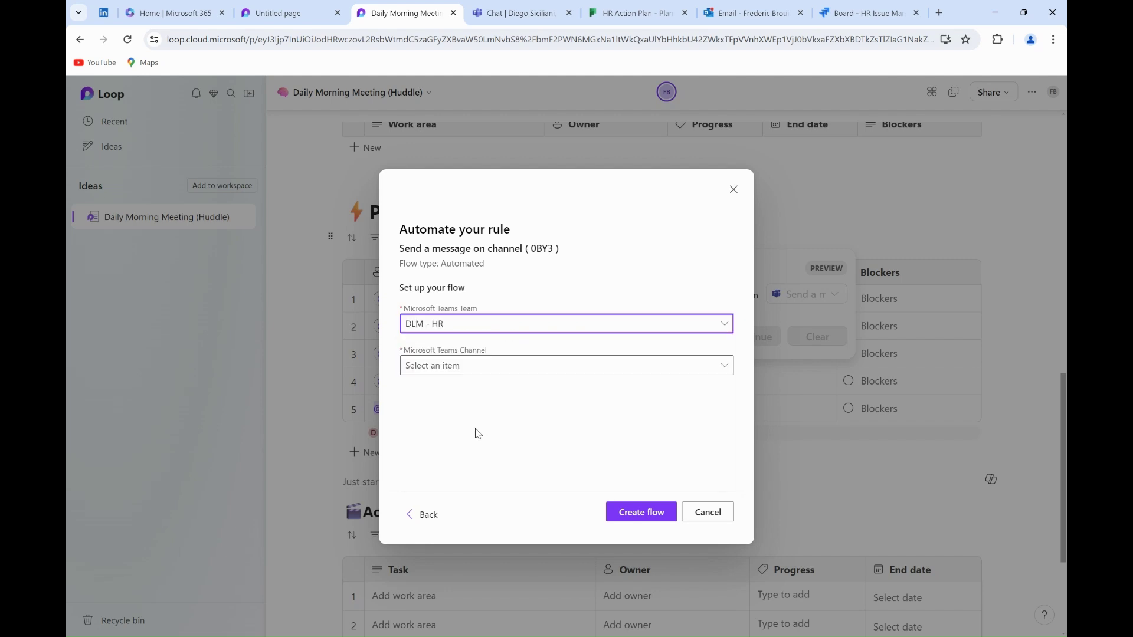
pyautogui.click(507, 371)
pyautogui.click(441, 426)
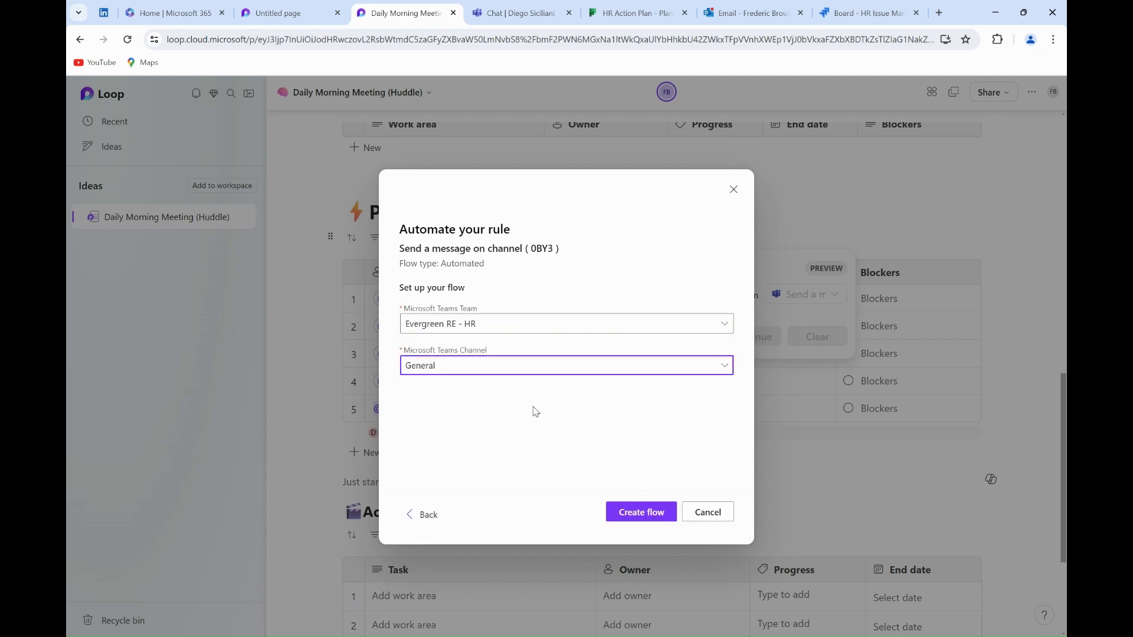
pyautogui.click(643, 513)
# Insert a Heading 1 '🎬Continuous Improvement & Long Terms Initiatives', fixing the typo.
pyautogui.scroll(-2, 501, 412)
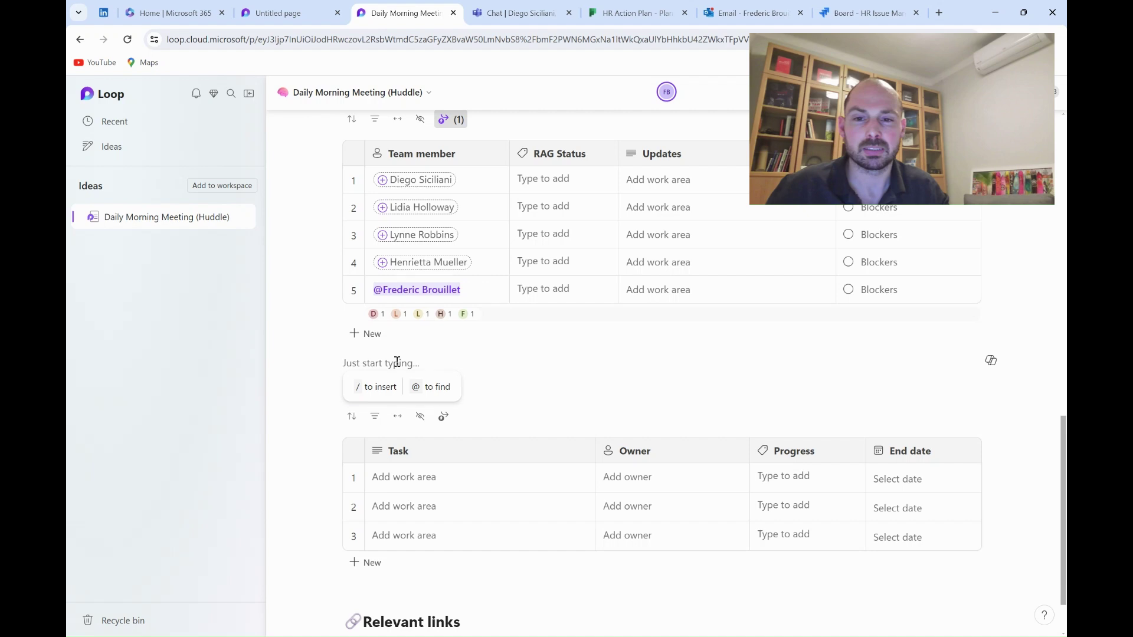
pyautogui.write('/')
pyautogui.scroll(-4, 410, 520)
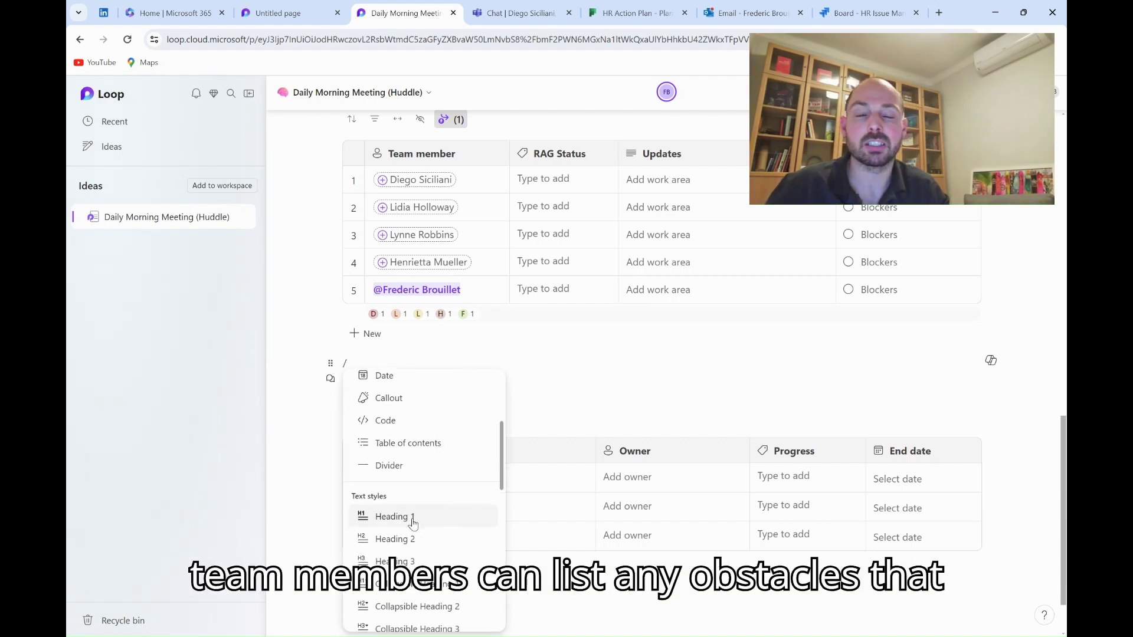
pyautogui.click(413, 519)
pyautogui.write('Continuous Imp')
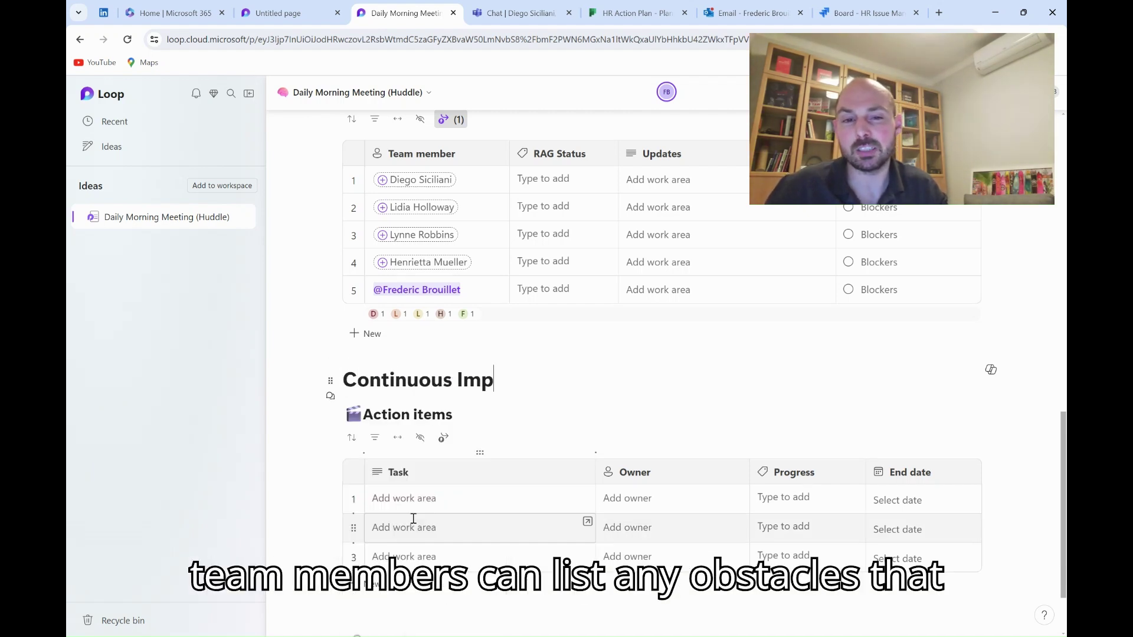
pyautogui.write('rovement ')
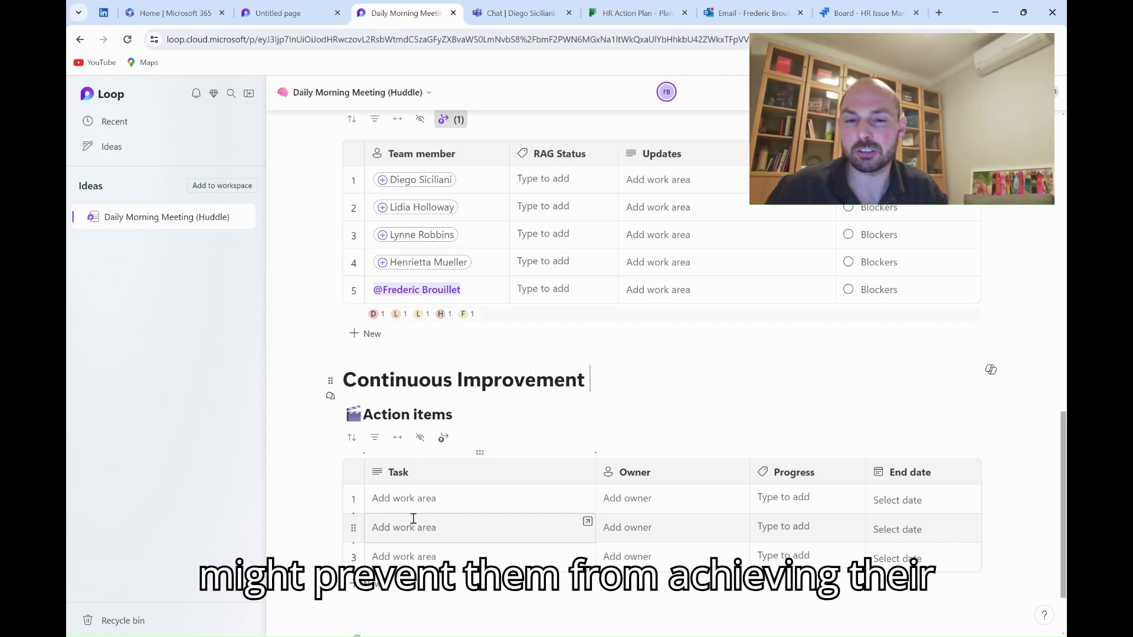
pyautogui.write('& Long Terms Action')
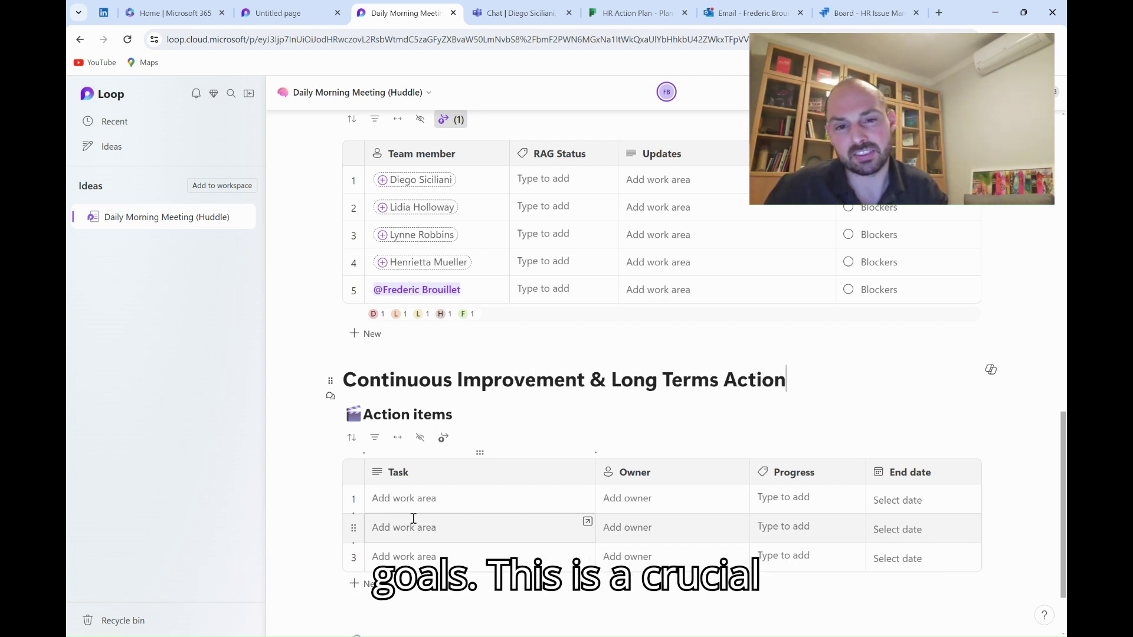
pyautogui.press('BackSpace')
pyautogui.press('BackSpace')
pyautogui.press('BackSpace')
pyautogui.press('BackSpace')
pyautogui.press('BackSpace')
pyautogui.press('BackSpace')
pyautogui.write('Inotiatives')
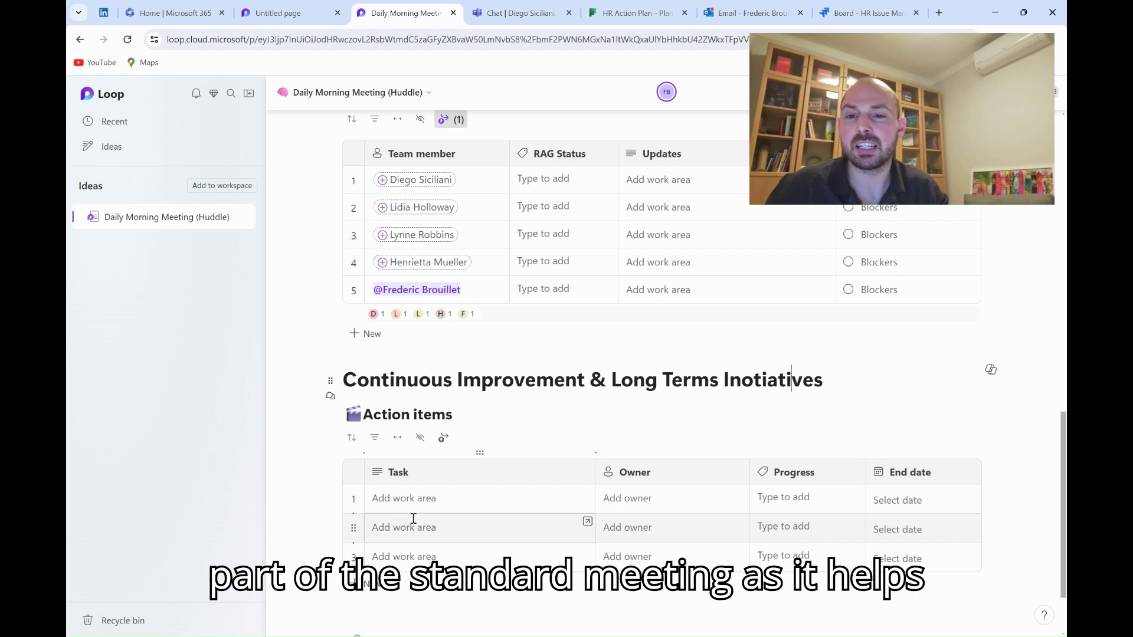
pyautogui.press('Left')
pyautogui.press('Left')
pyautogui.press('Left')
pyautogui.press('Left')
pyautogui.press('Left')
pyautogui.press('Left')
pyautogui.press('BackSpace')
pyautogui.write('i')
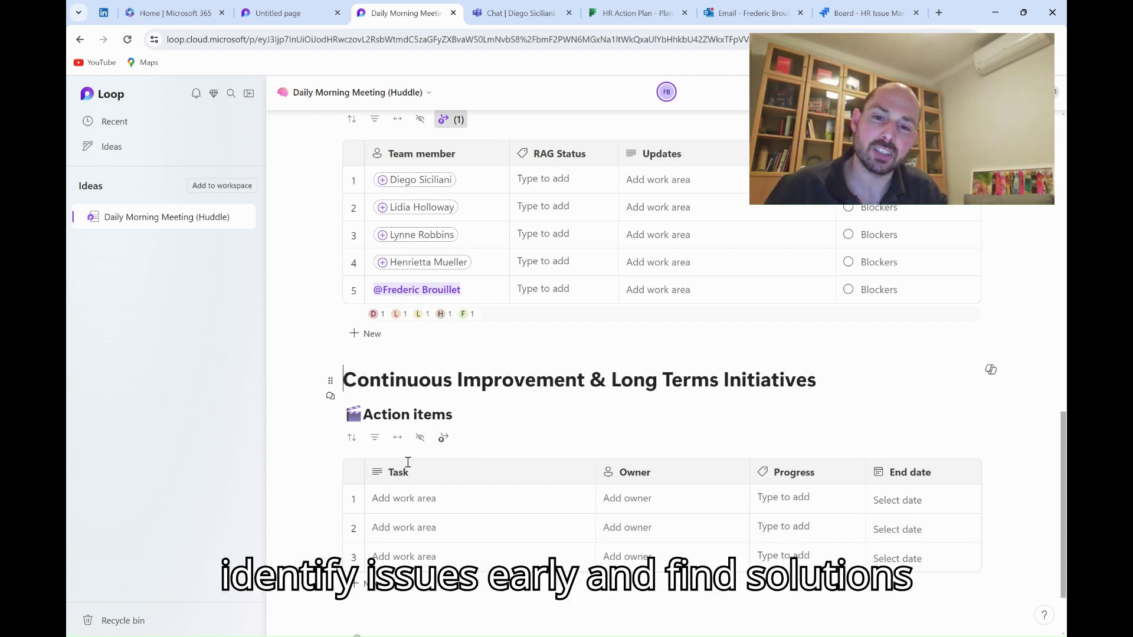
pyautogui.write('🎬')
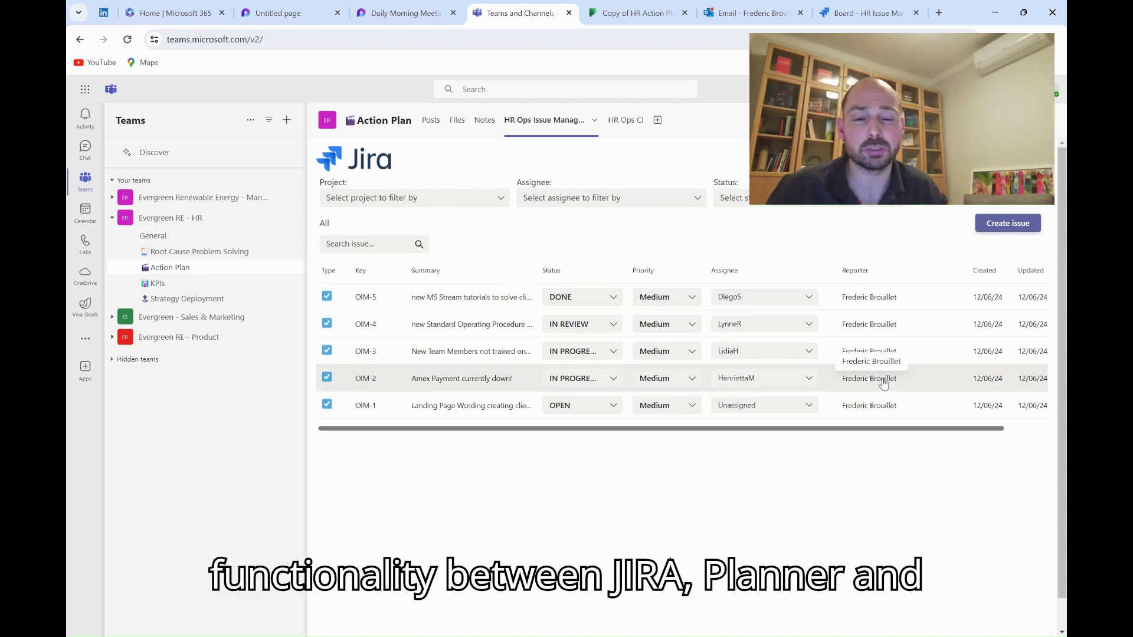
# Reassign Jira issue OIM-4 to a team member, then show the HR Ops CI Planner tab.
pyautogui.click(809, 329)
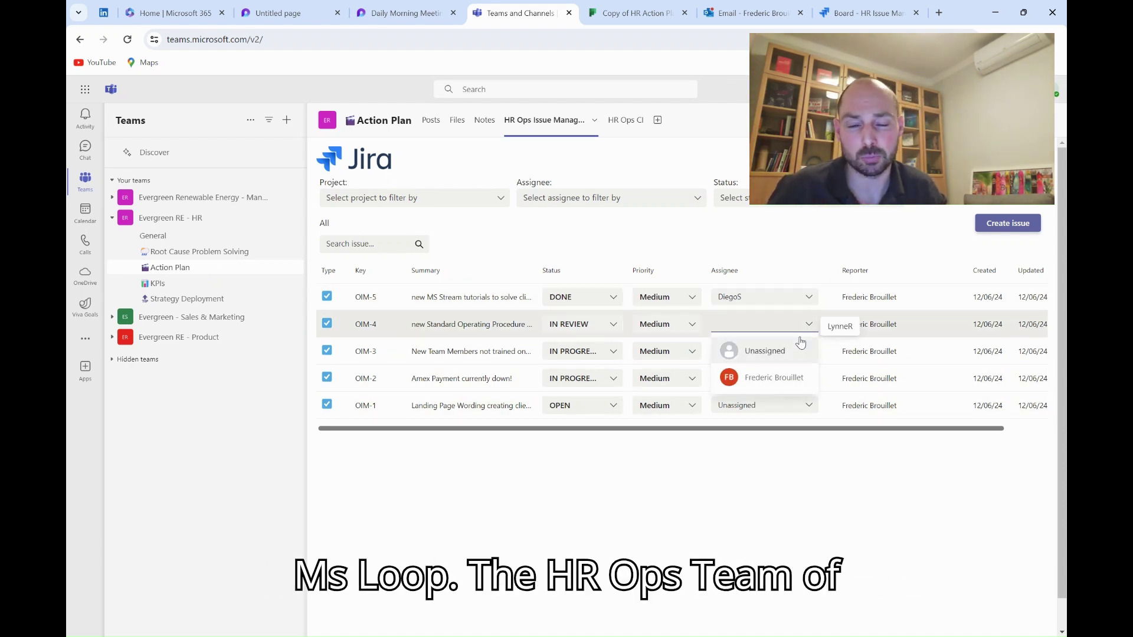
pyautogui.write('y')
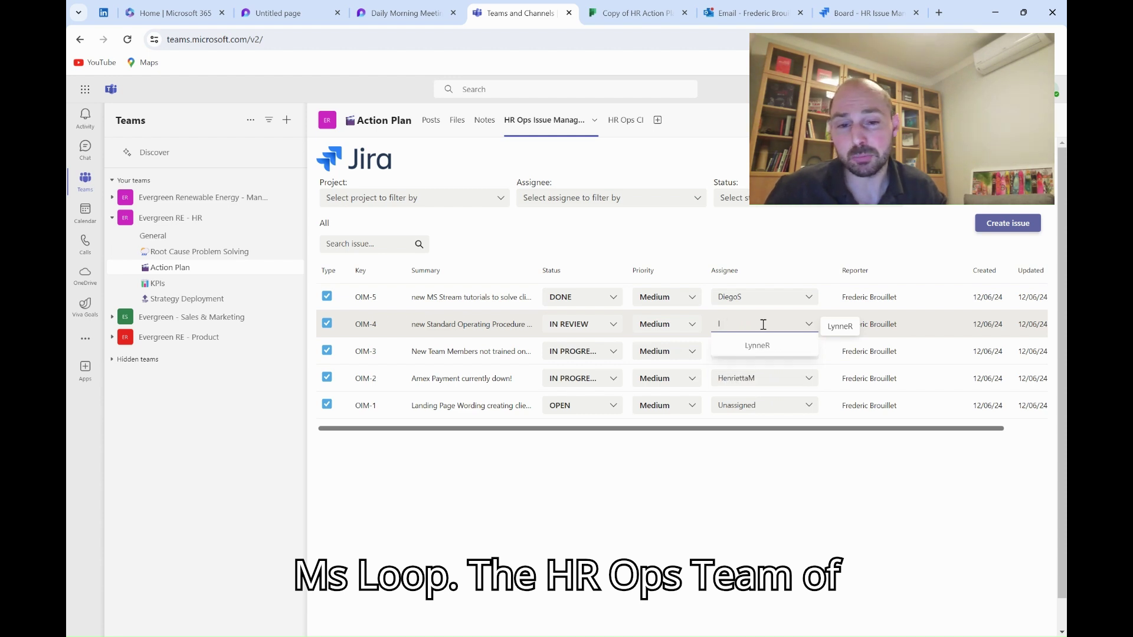
pyautogui.click(757, 346)
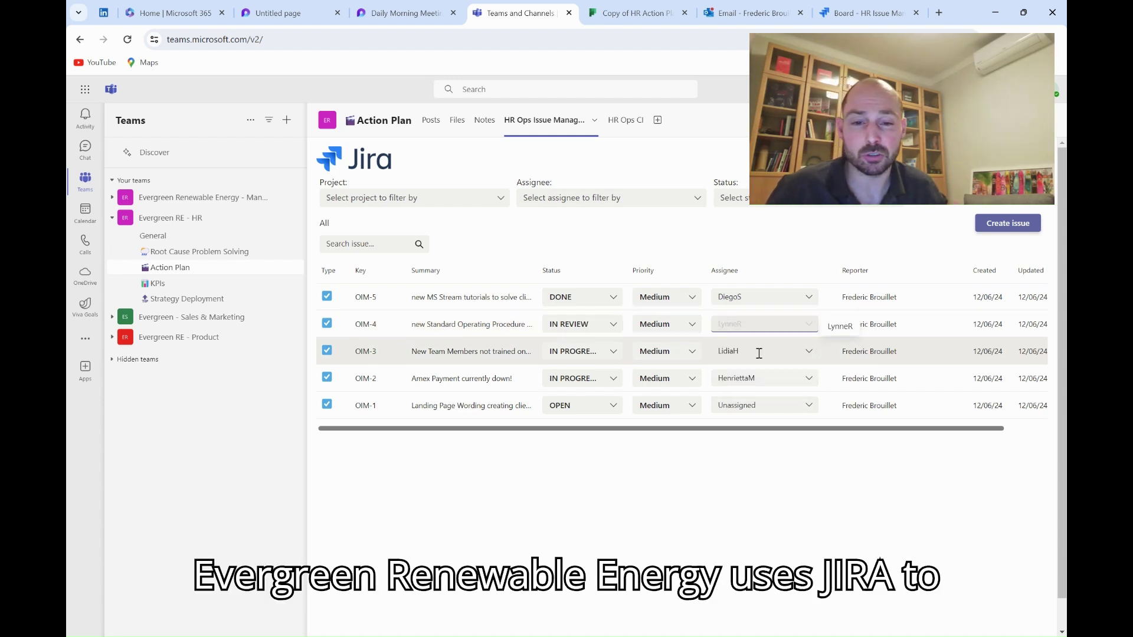
pyautogui.click(619, 121)
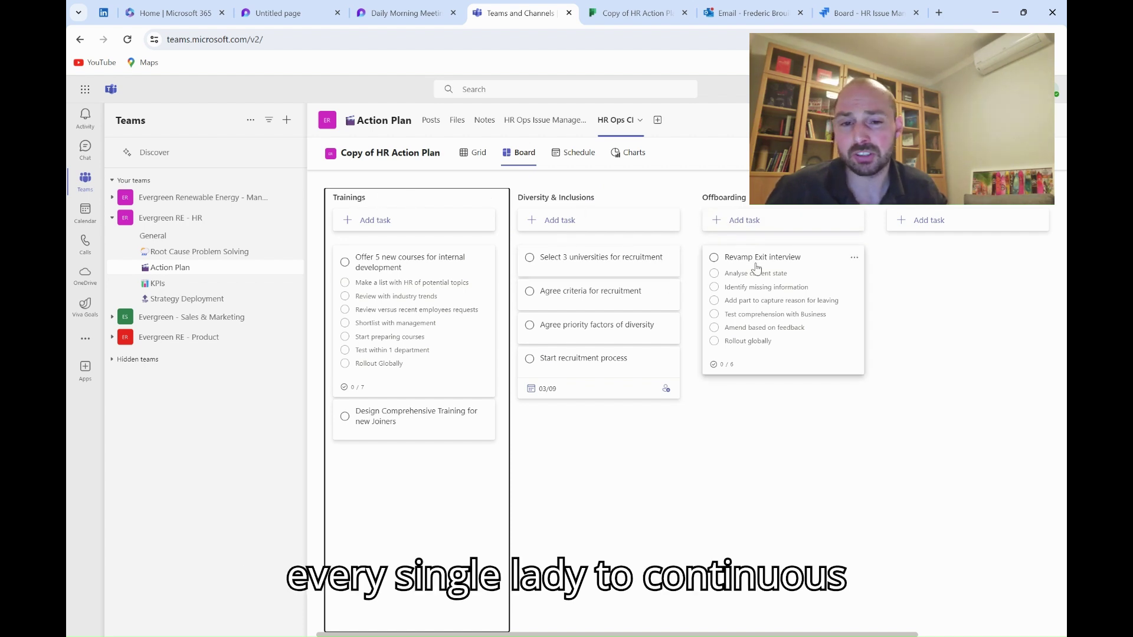
# Open Copy of HR Action Plan in its own Planner window and select its web address.
pyautogui.click(637, 13)
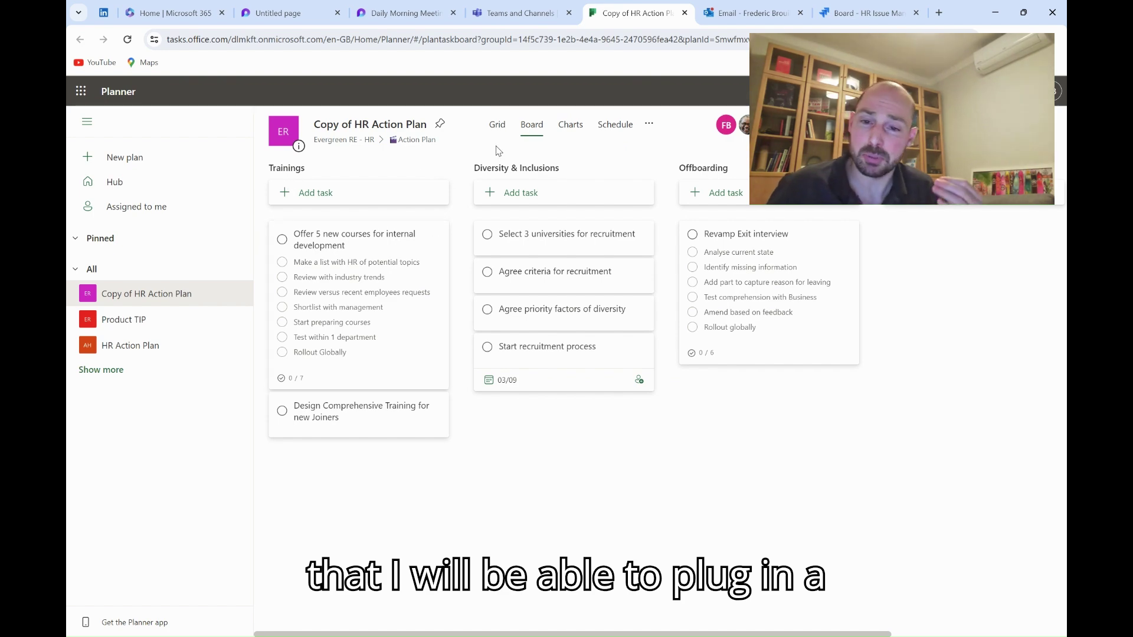
pyautogui.click(523, 13)
pyautogui.click(653, 119)
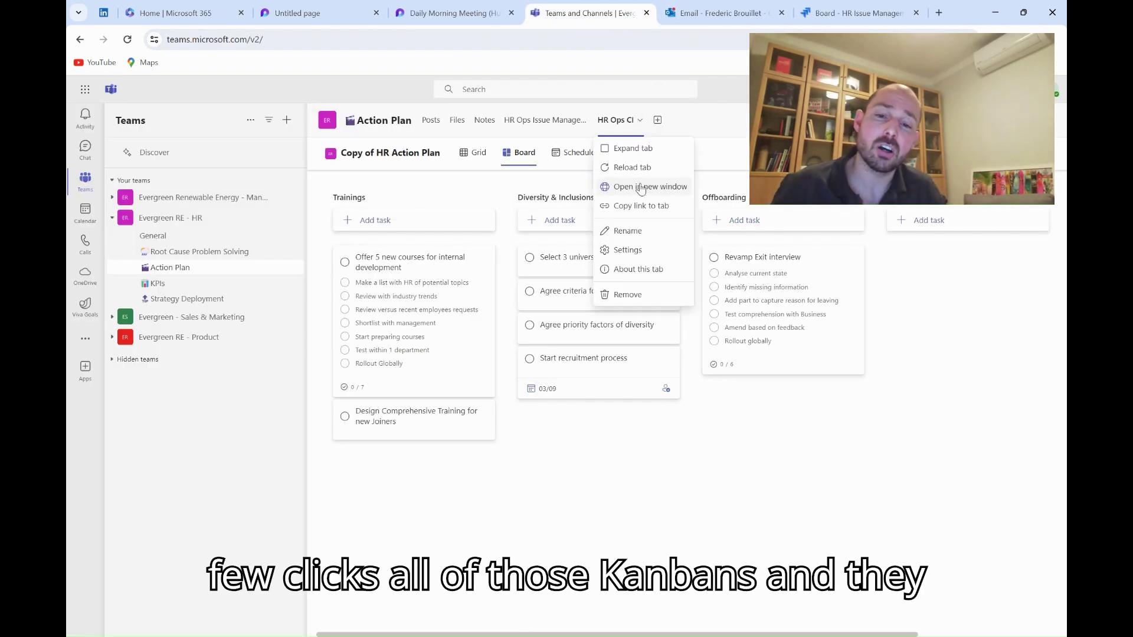
pyautogui.click(653, 23)
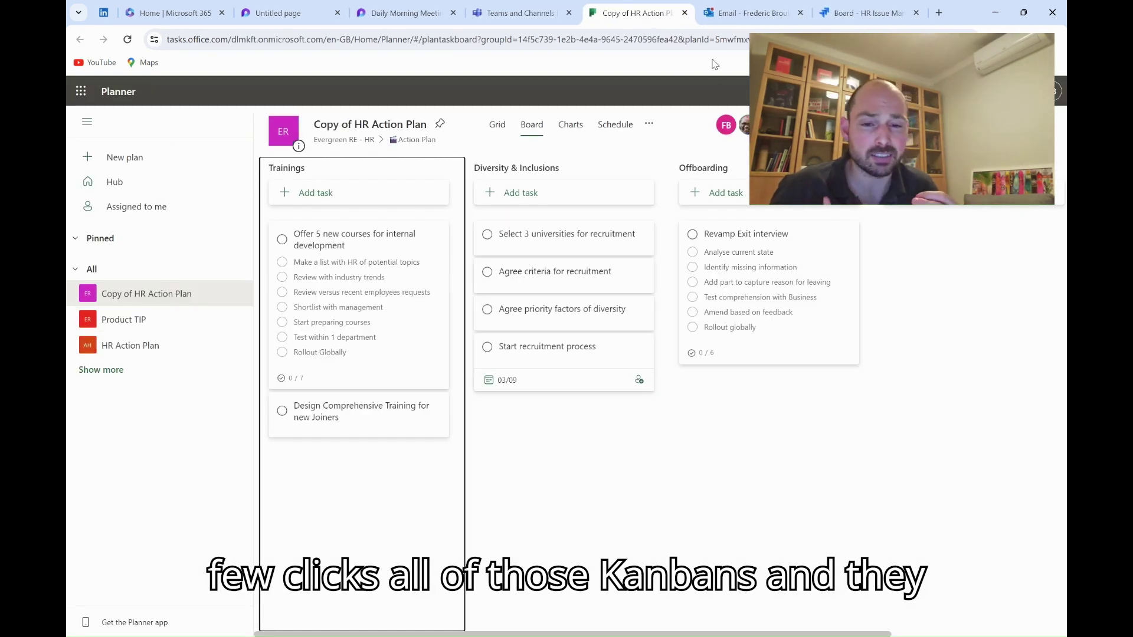
pyautogui.click(706, 37)
pyautogui.click(405, 15)
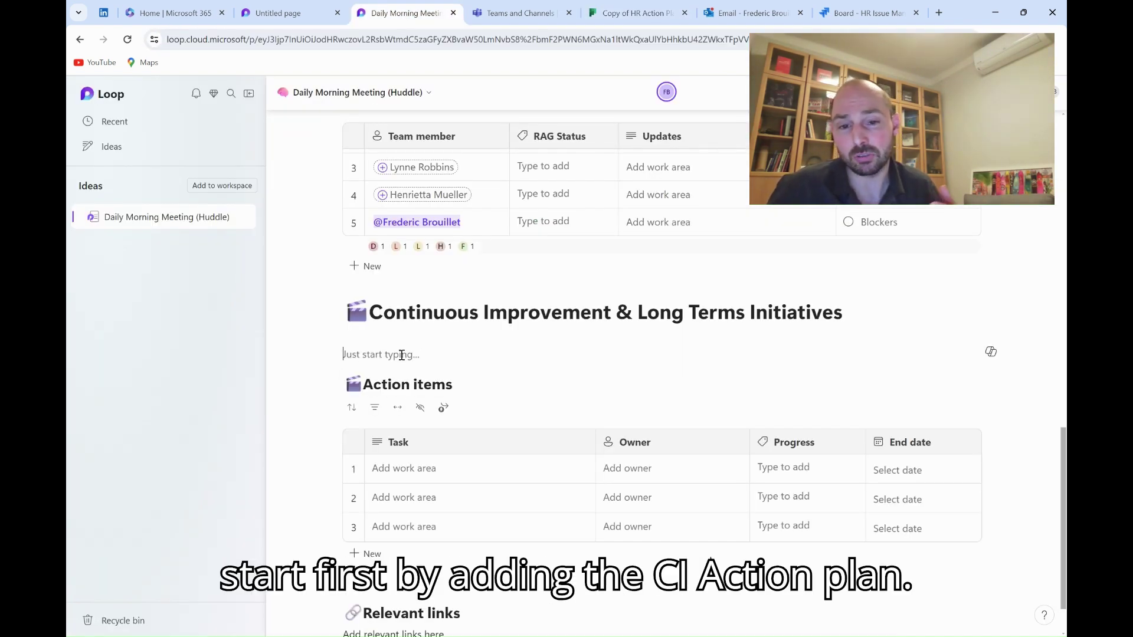
# Add the HR CI Action Plan heading and paste the Planner board link beneath it.
pyautogui.write('/')
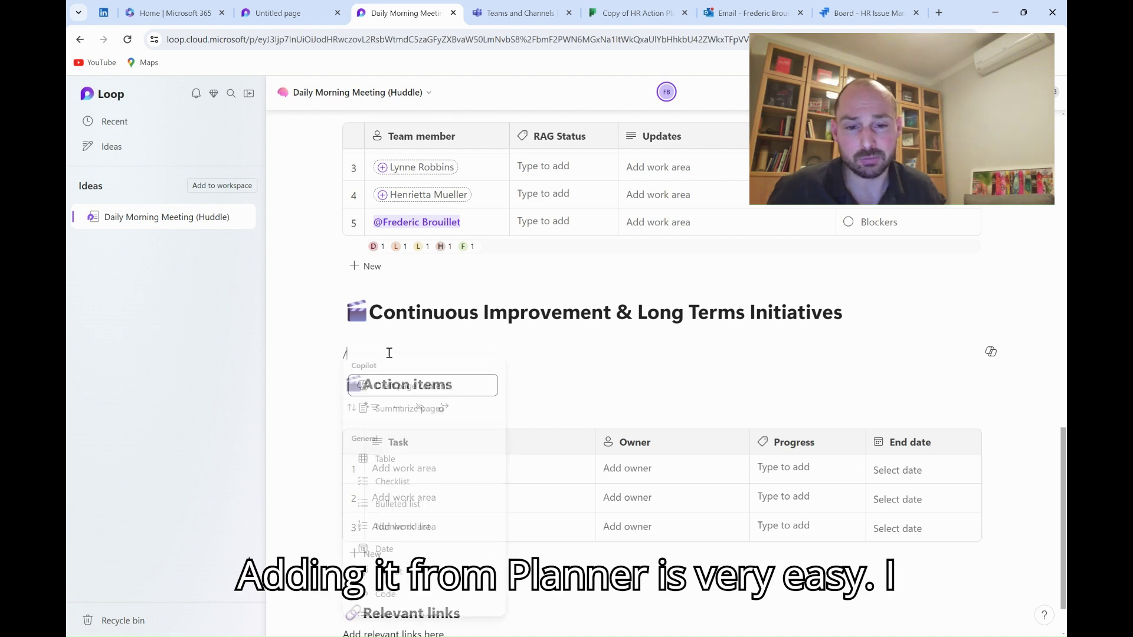
pyautogui.click(400, 501)
pyautogui.write('HR CI Acti')
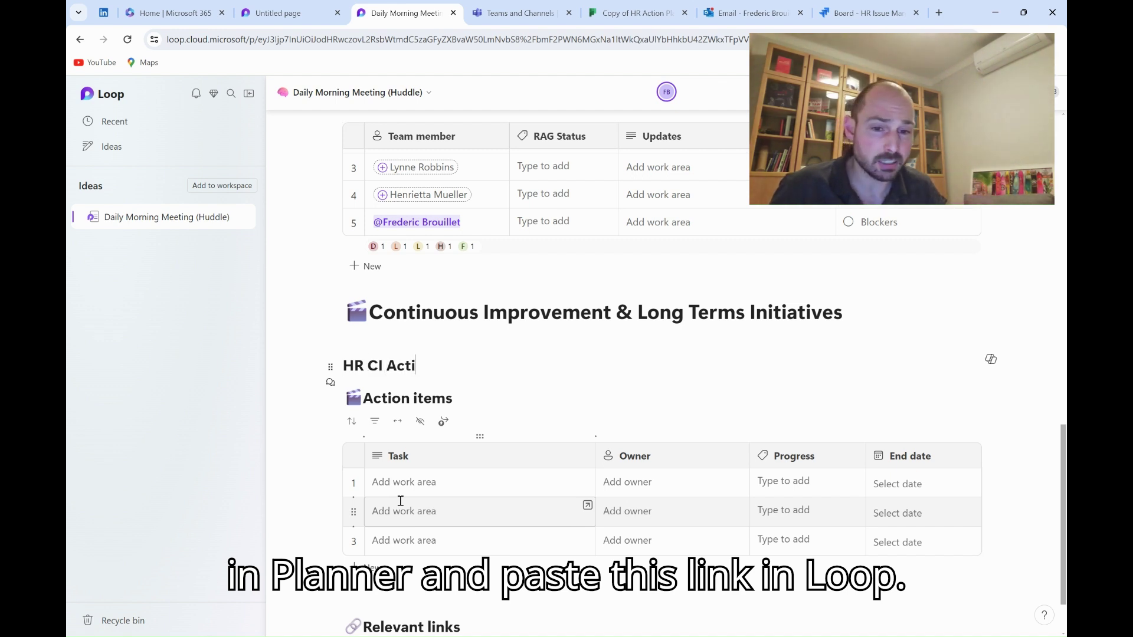
pyautogui.write('on Plan')
pyautogui.press('Return')
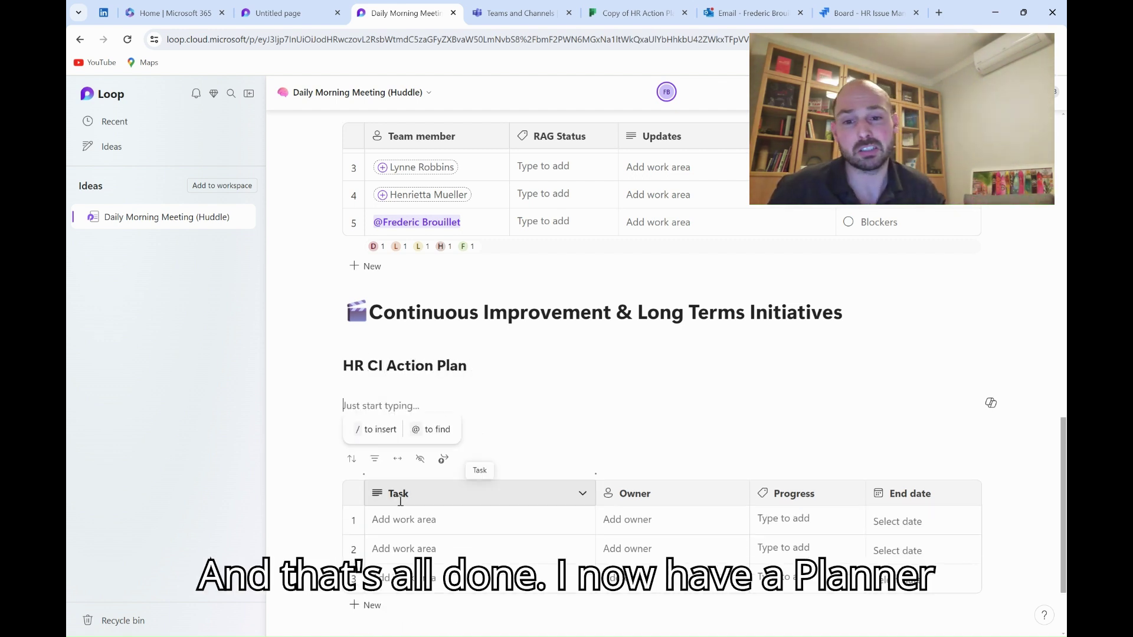
pyautogui.hotkey('ctrl', 'v')
# Delete the Action items heading and its empty task table.
pyautogui.scroll(15, 447, 413)
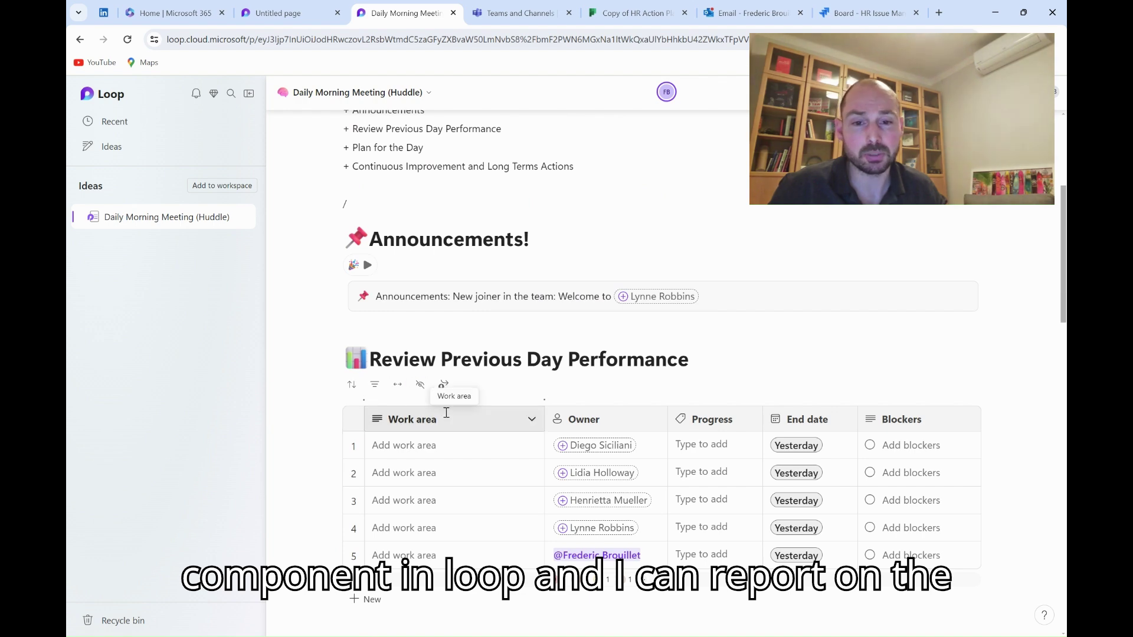
pyautogui.scroll(-15, 446, 413)
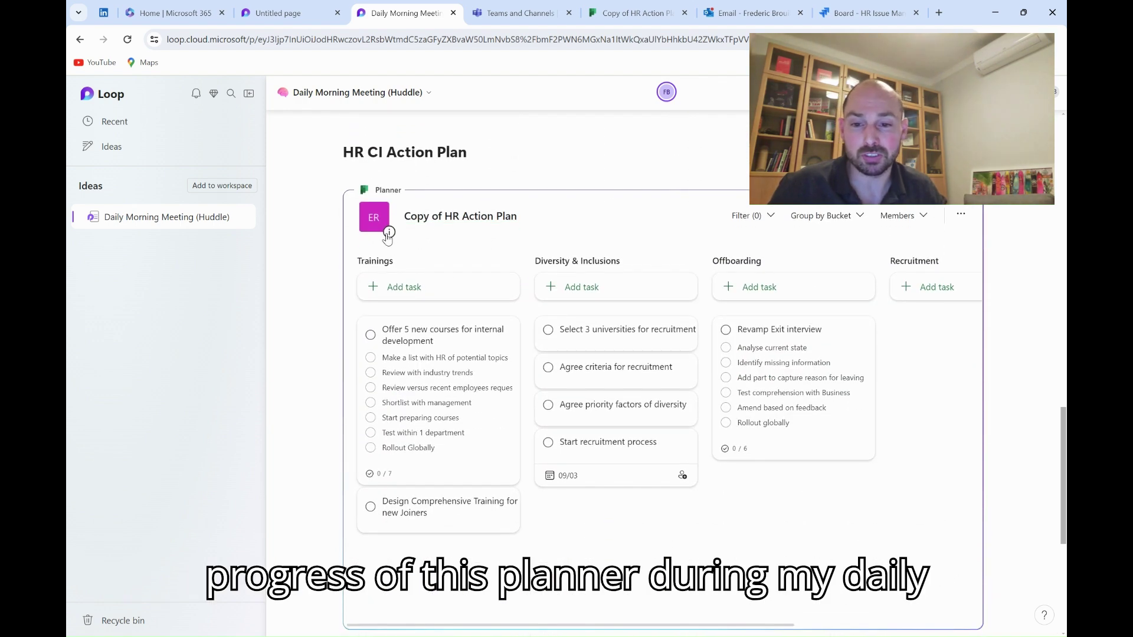
pyautogui.scroll(2, 387, 238)
pyautogui.scroll(-5, 449, 354)
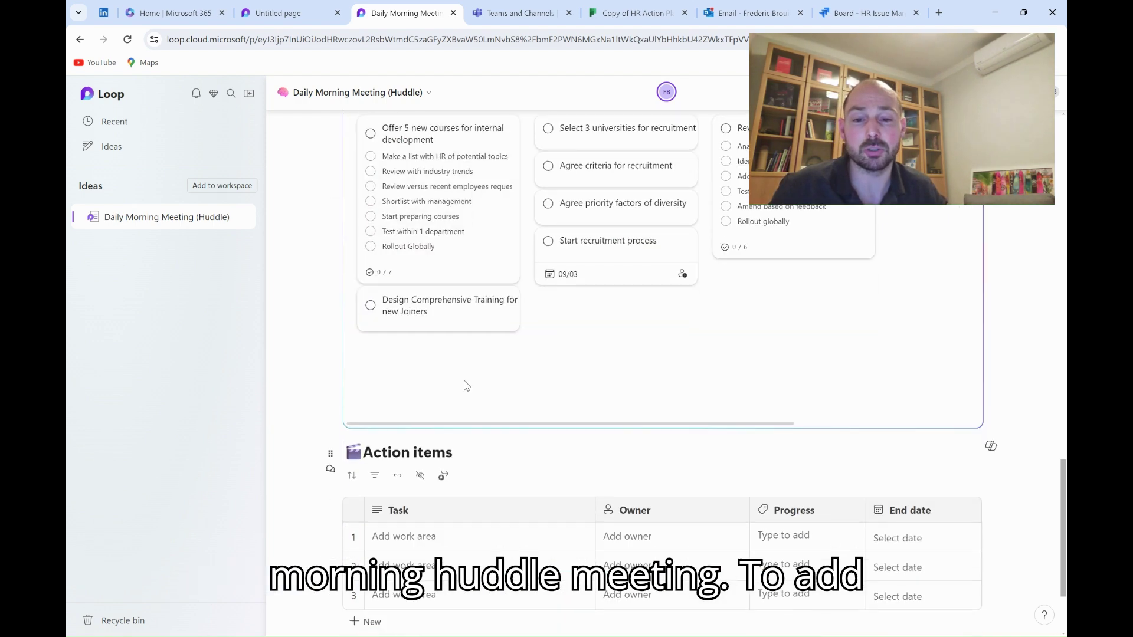
pyautogui.click(331, 455)
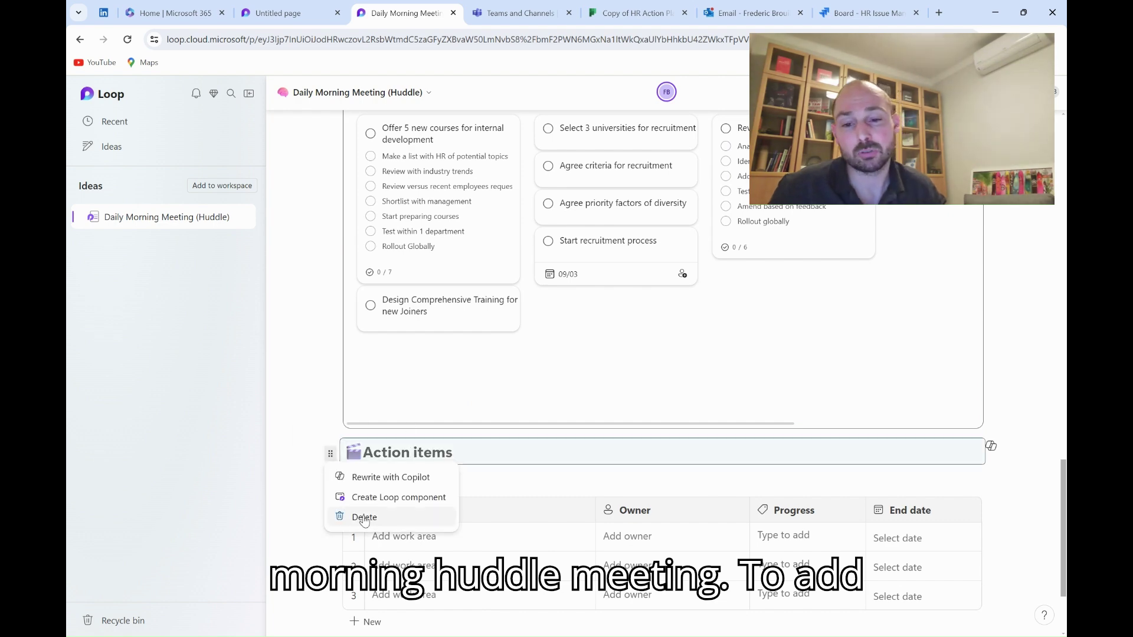
pyautogui.click(365, 517)
pyautogui.click(331, 458)
pyautogui.click(331, 458)
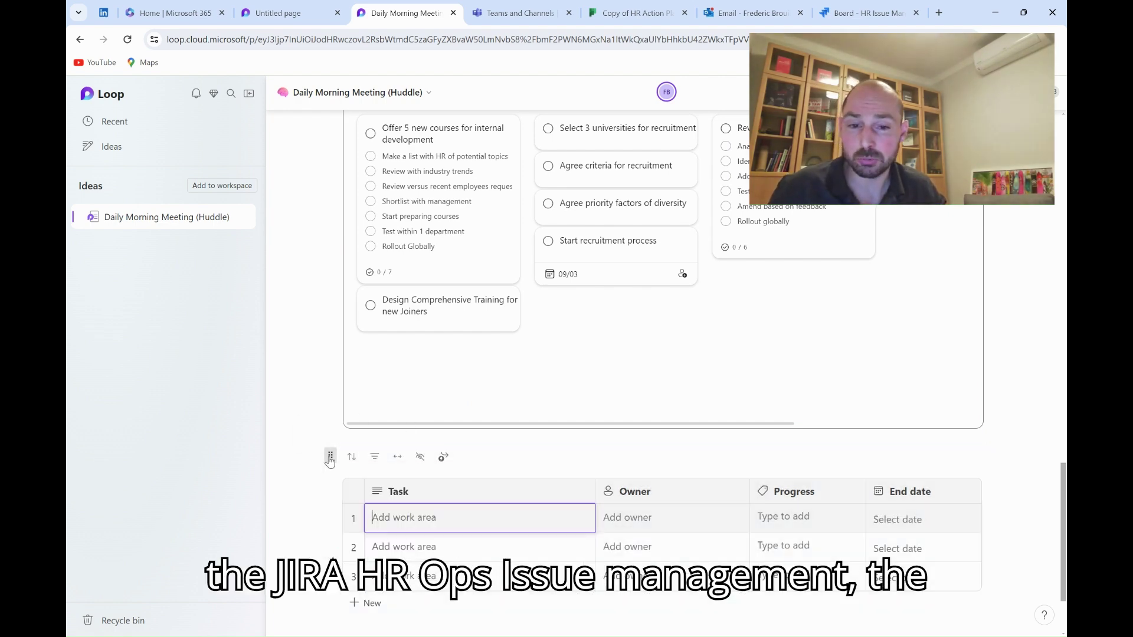
pyautogui.press('Delete')
pyautogui.scroll(3, 398, 436)
pyautogui.scroll(-1, 395, 303)
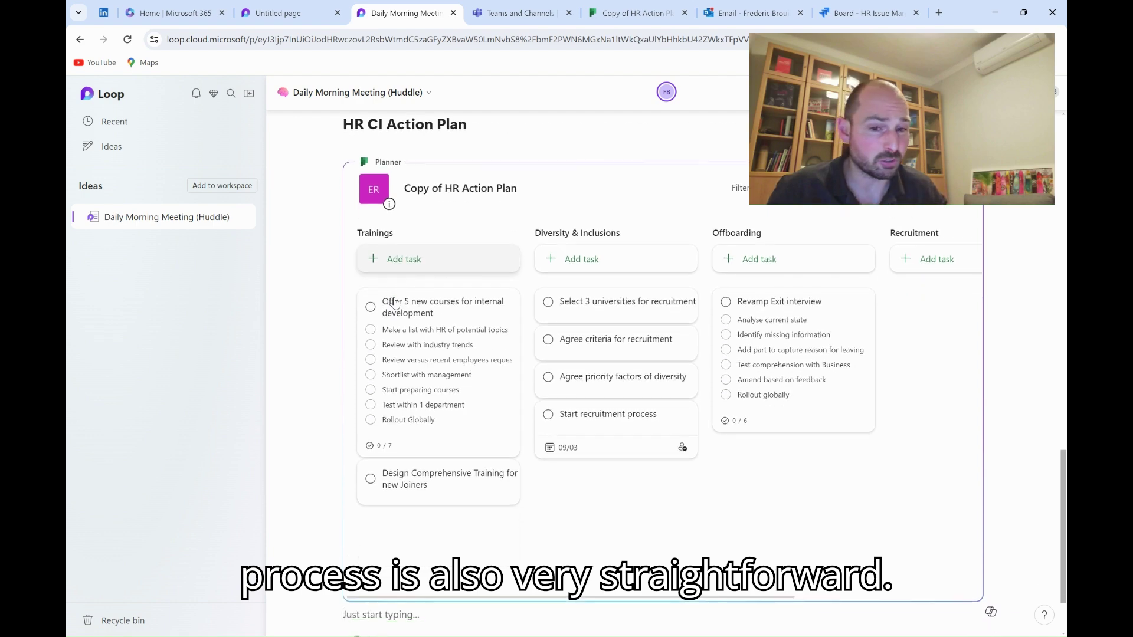
pyautogui.click(513, 13)
# Finish the HR Ops Issue Management heading after checking its Teams channel tab.
pyautogui.click(551, 121)
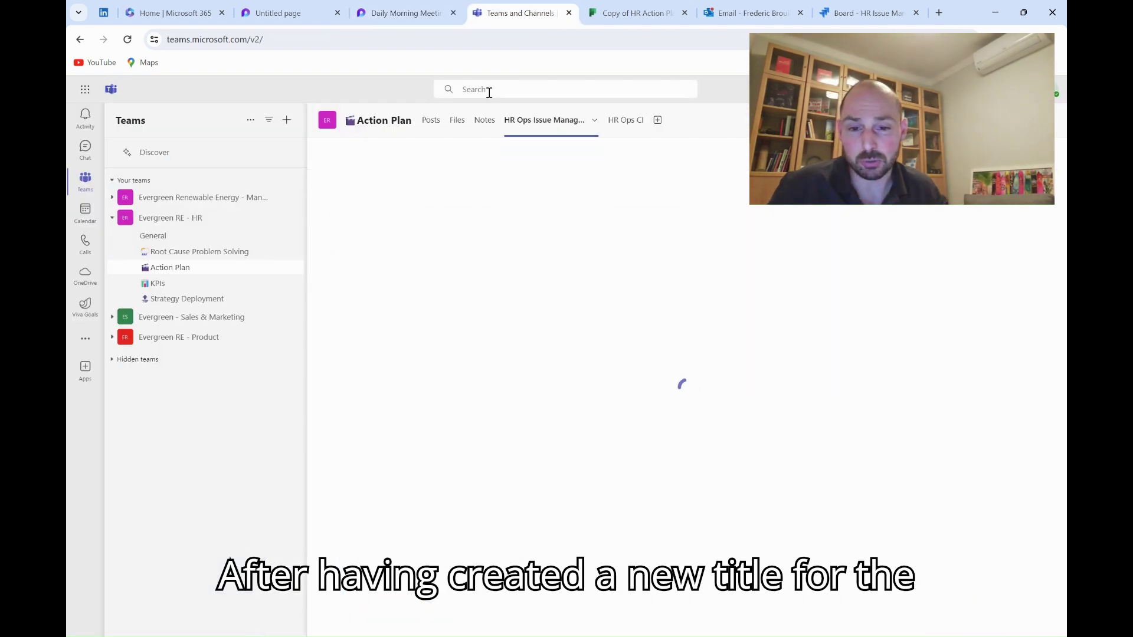
pyautogui.click(406, 13)
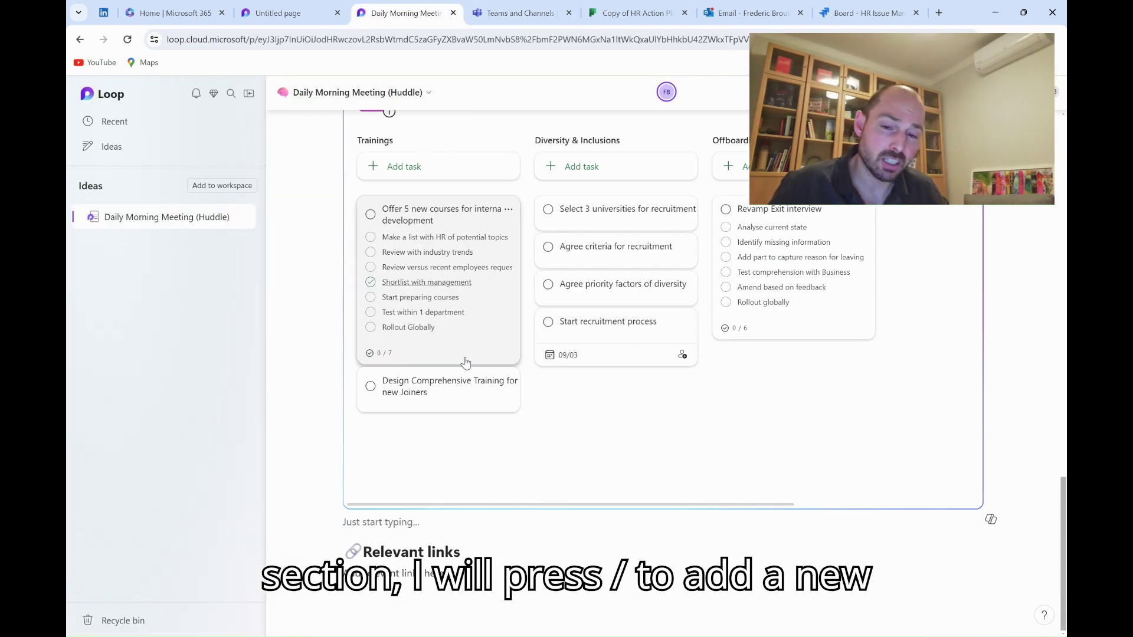
pyautogui.write('/')
pyautogui.scroll(-5, 413, 531)
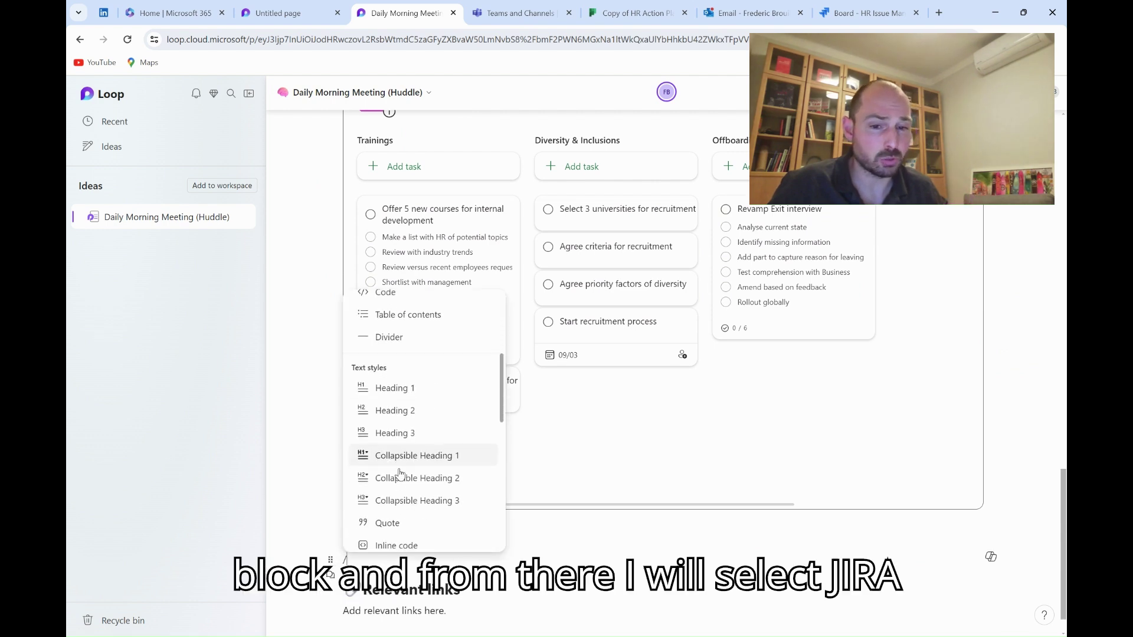
pyautogui.press('BackSpace')
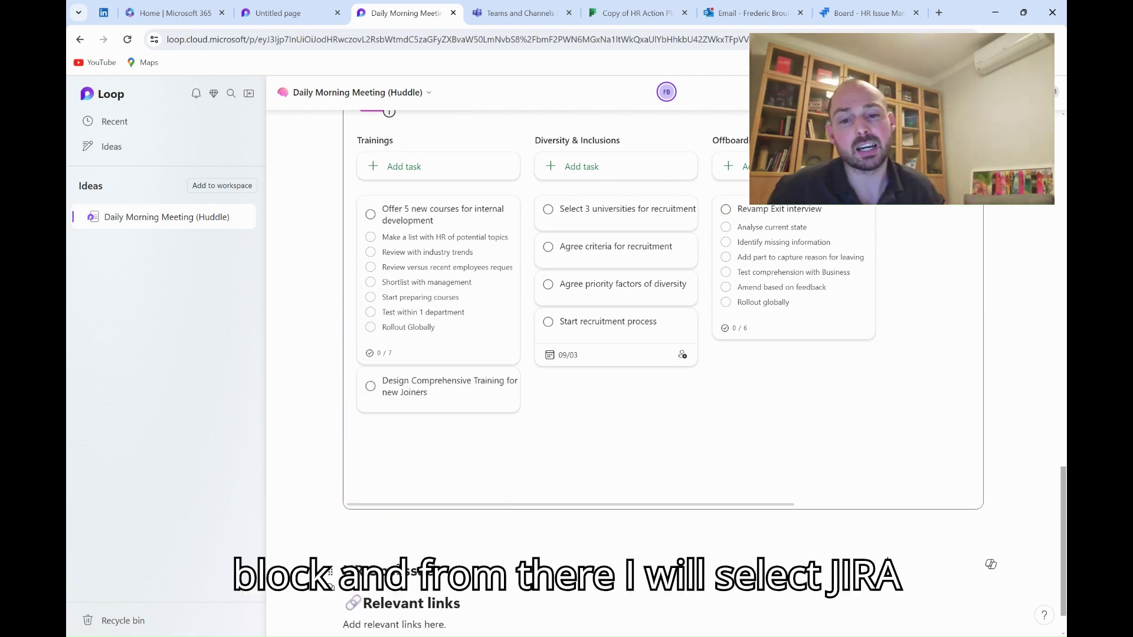
pyautogui.press('Return')
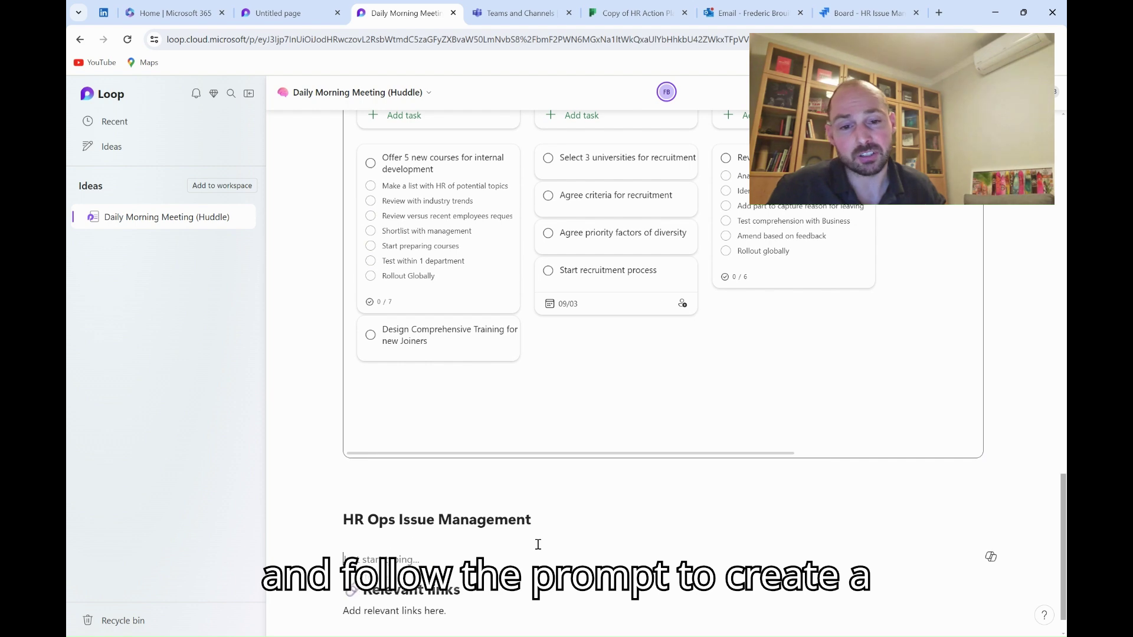
# Insert a synced Jira issues component and accept the Jira terms.
pyautogui.write('/')
pyautogui.scroll(-10, 412, 489)
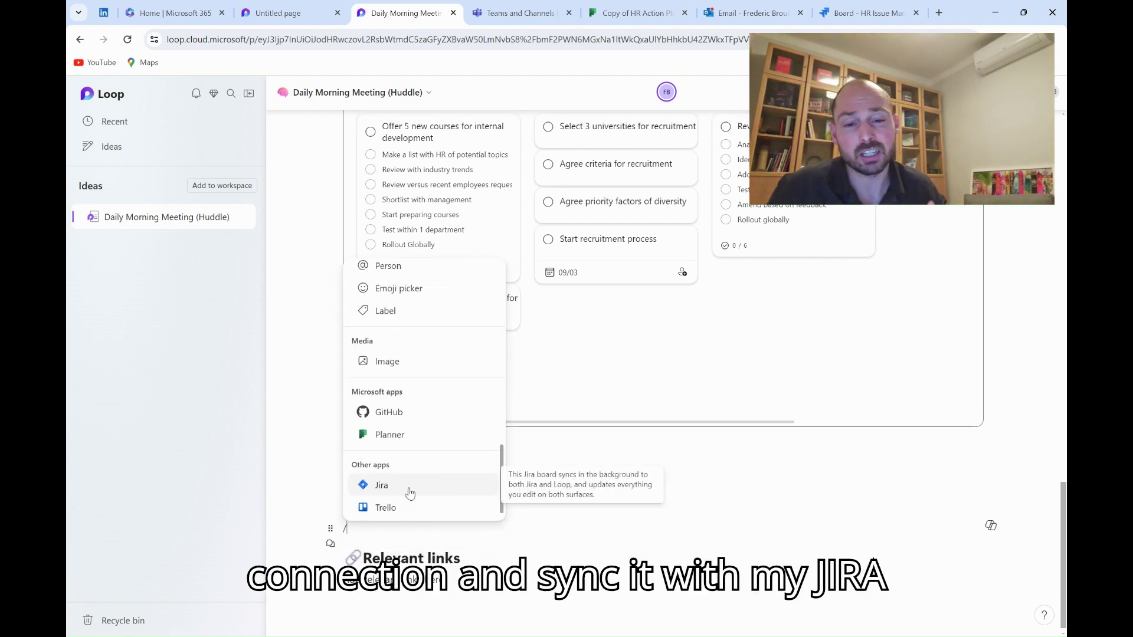
pyautogui.click(411, 489)
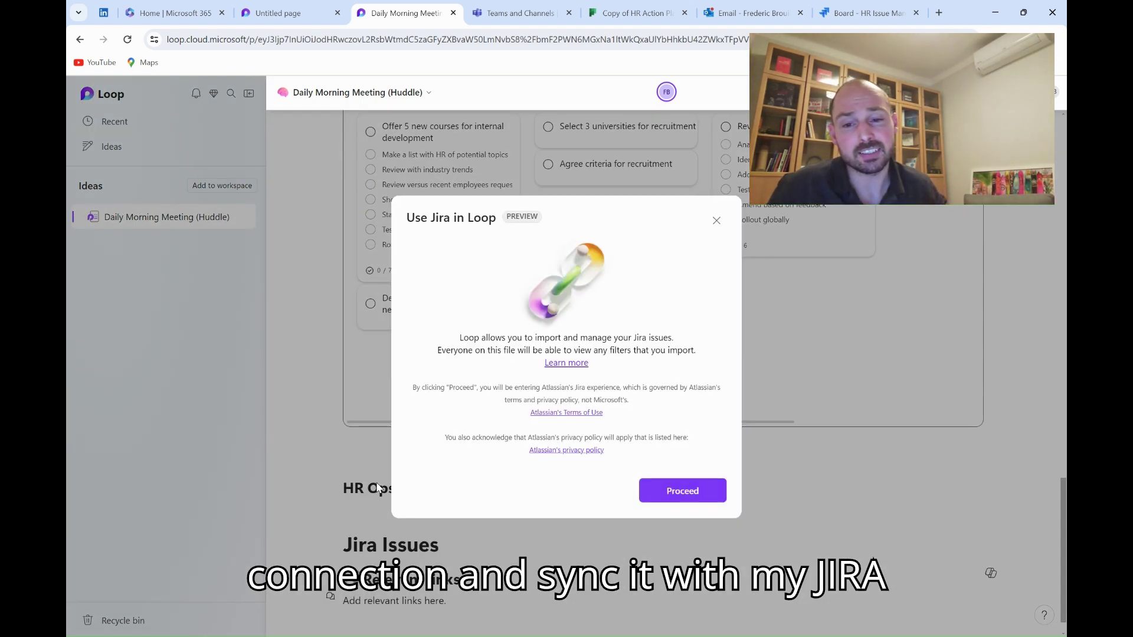
pyautogui.click(684, 487)
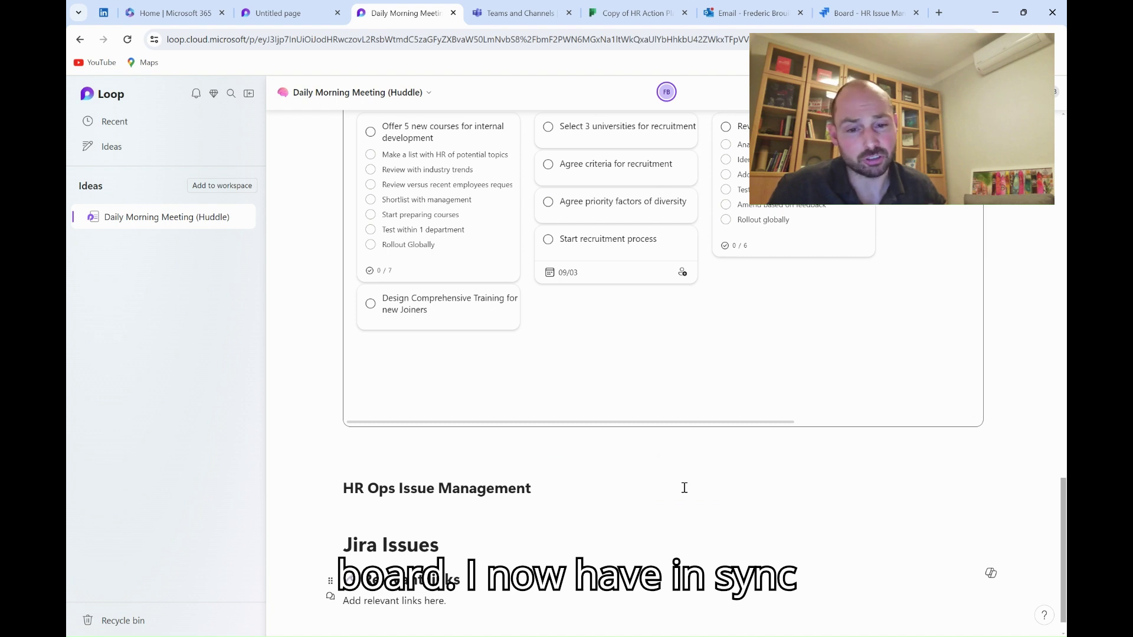
pyautogui.scroll(-1, 451, 518)
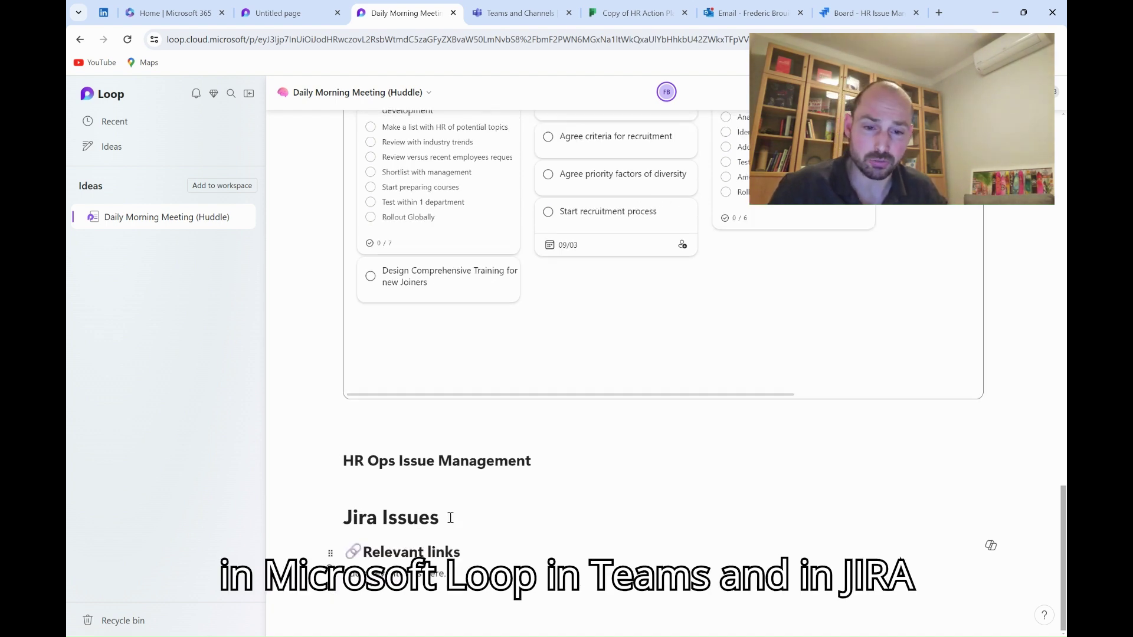
pyautogui.scroll(-5, 374, 522)
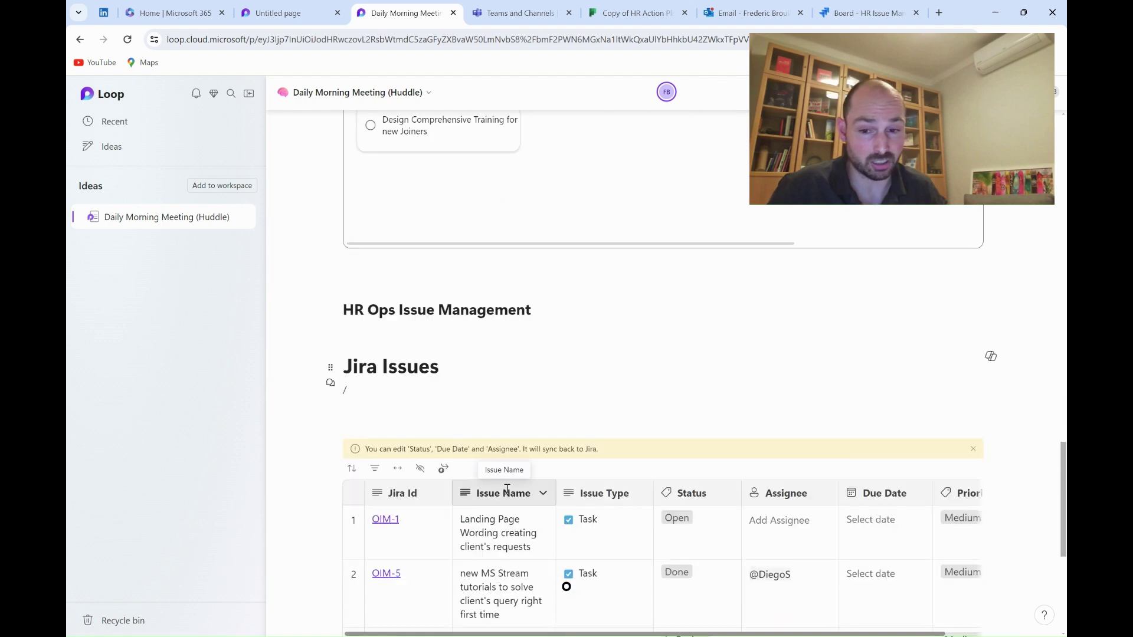
pyautogui.scroll(-2, 657, 423)
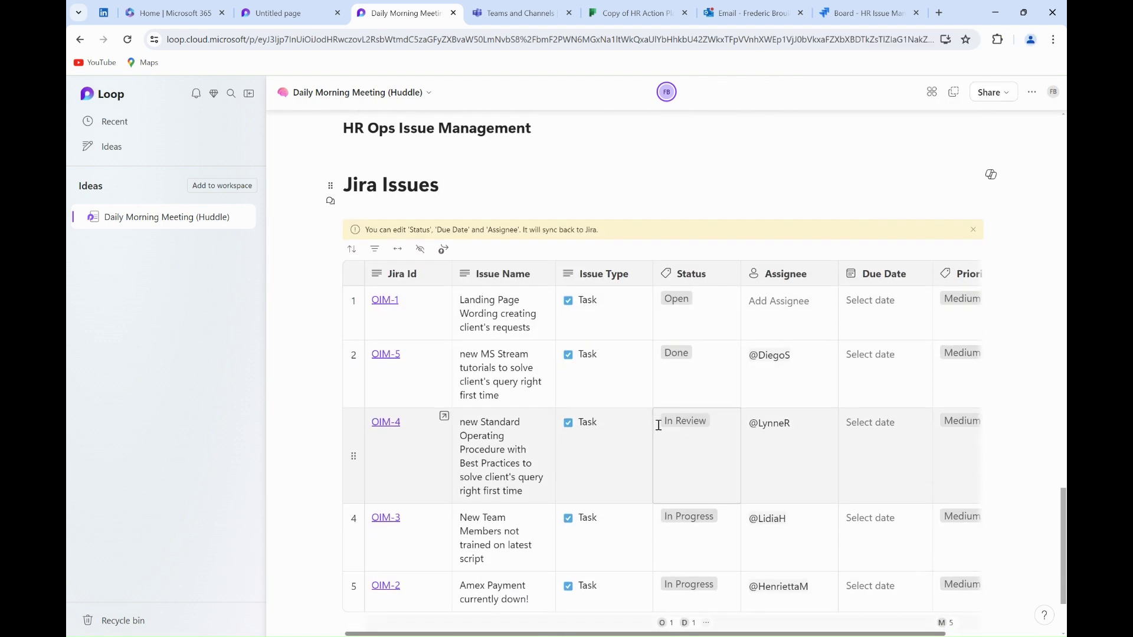
pyautogui.scroll(2, 524, 425)
# Compare the issues in the Teams Jira tab and Jira board against the Loop table.
pyautogui.click(522, 18)
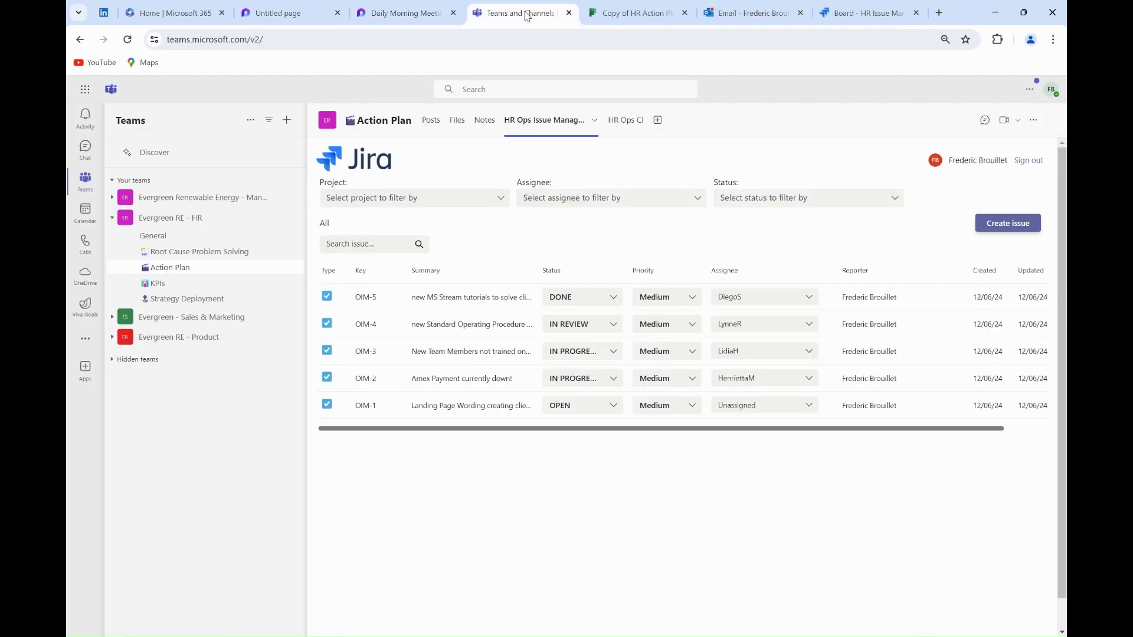
pyautogui.click(404, 13)
pyautogui.click(863, 13)
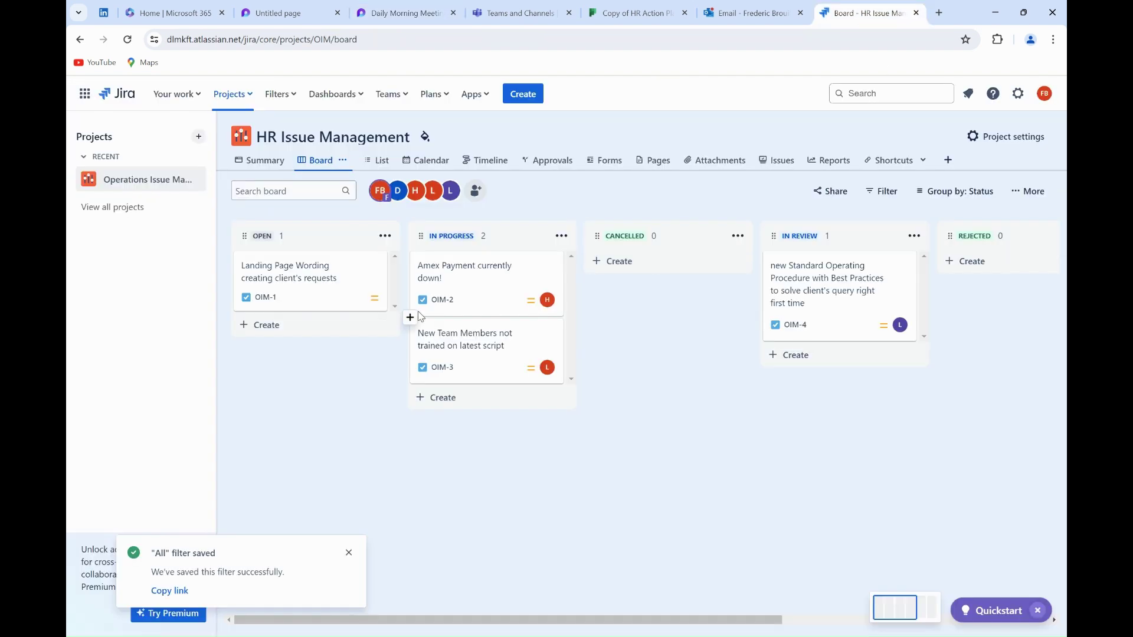
pyautogui.click(404, 13)
pyautogui.scroll(-2, 405, 574)
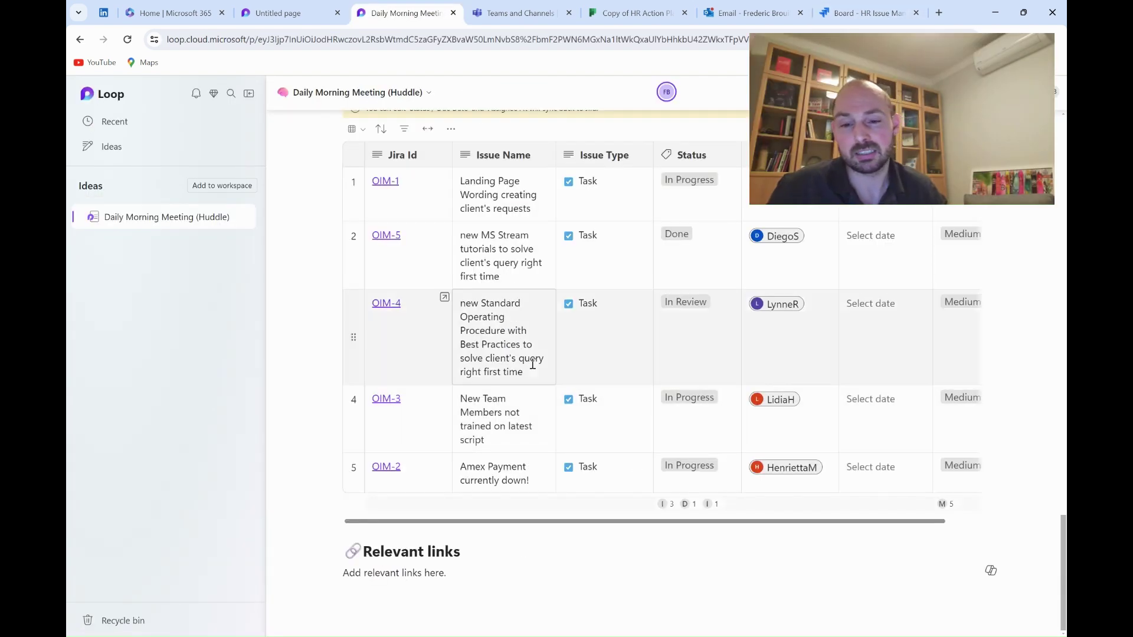
# Get a shareable link to the HR team in Teams.
pyautogui.hotkey('ctrl', 'Tab')
pyautogui.click(215, 234)
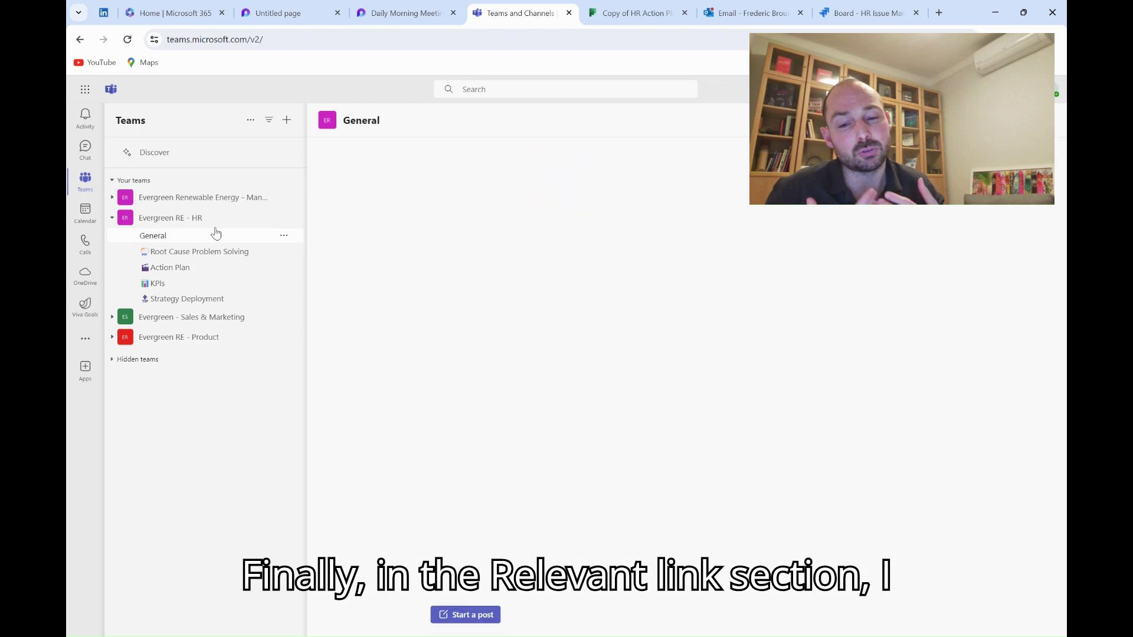
pyautogui.click(228, 218)
pyautogui.click(284, 219)
pyautogui.click(261, 321)
pyautogui.click(636, 378)
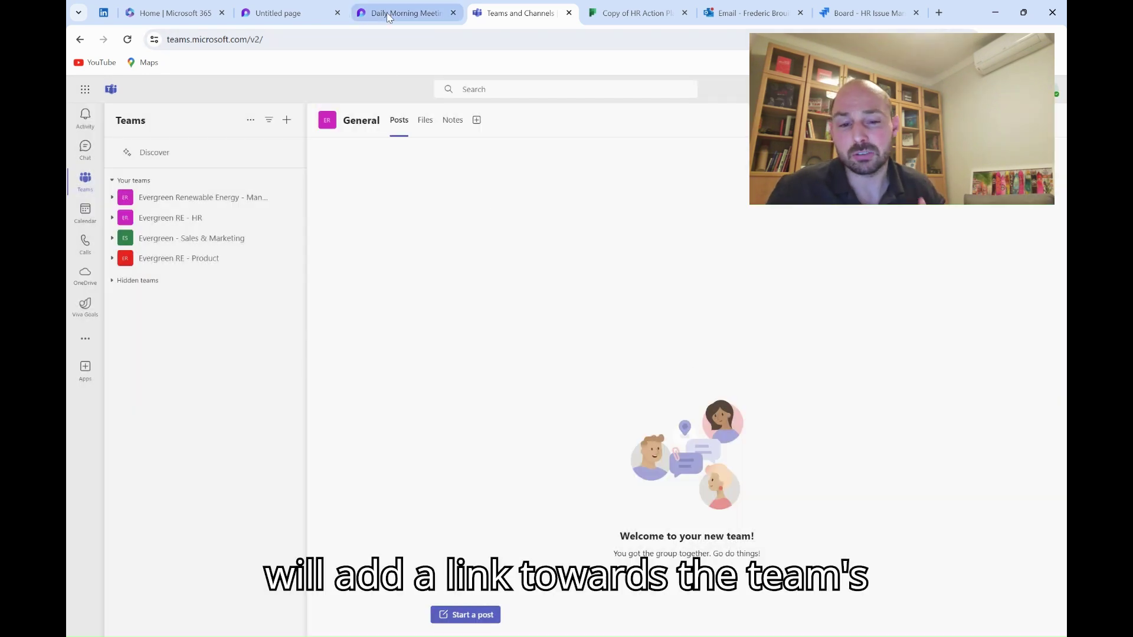
pyautogui.click(404, 13)
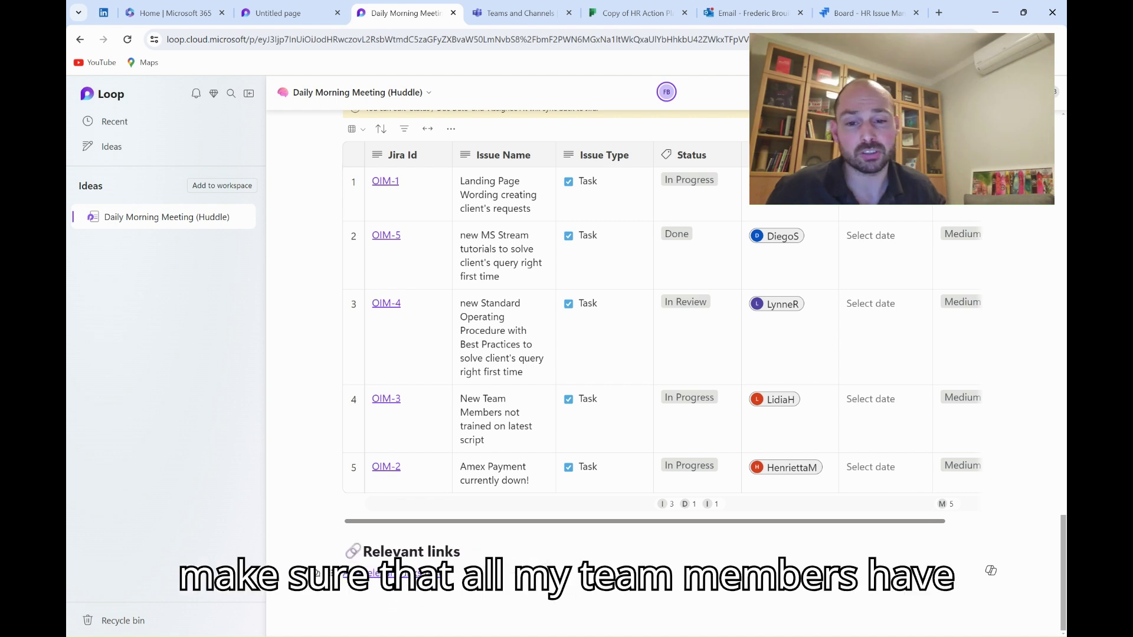
# Bring up and then dismiss the formatting options for the Relevant links text.
pyautogui.rightClick(430, 571)
pyautogui.press('Escape')
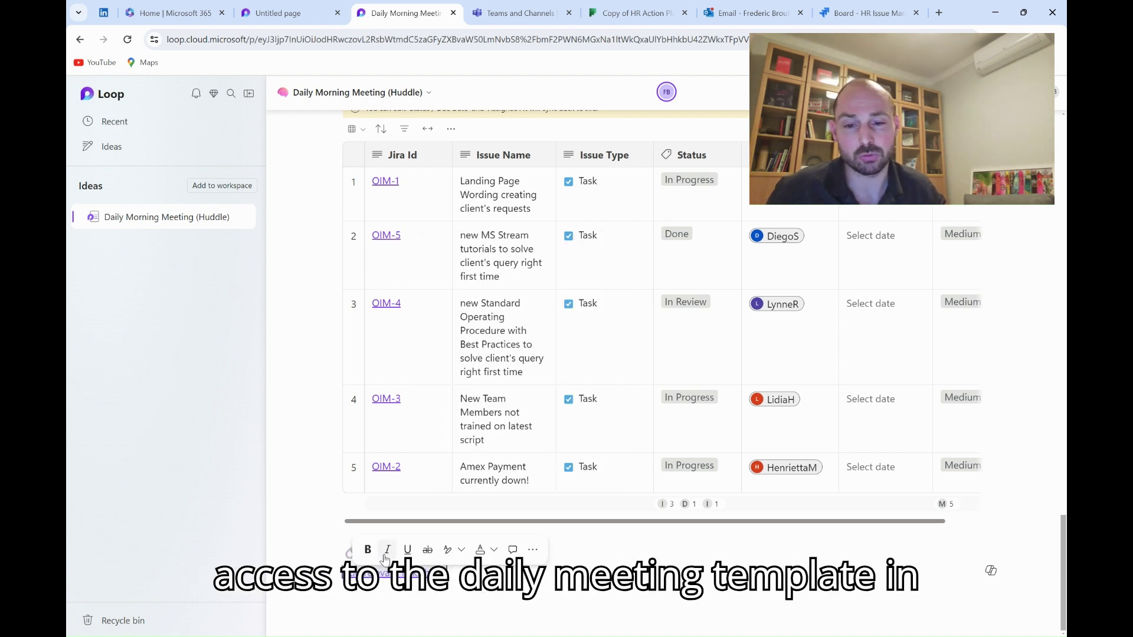
pyautogui.click(496, 550)
pyautogui.click(496, 430)
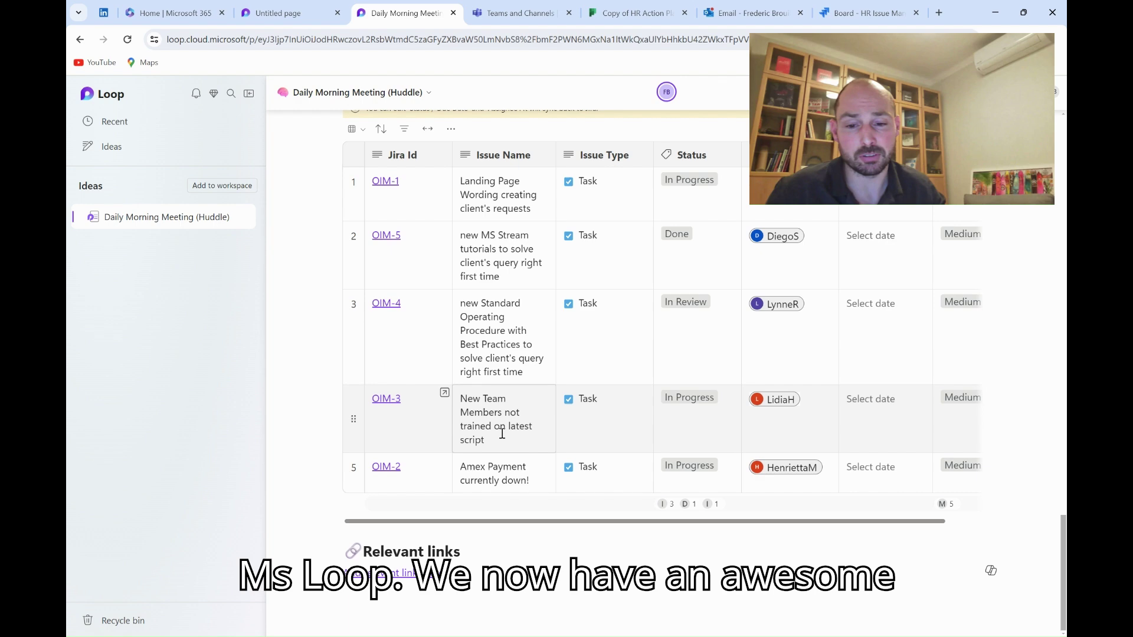
# Open the Grant access prompt from the Diego Siciliani mention at the top of the page.
pyautogui.scroll(15, 495, 430)
pyautogui.scroll(4, 477, 352)
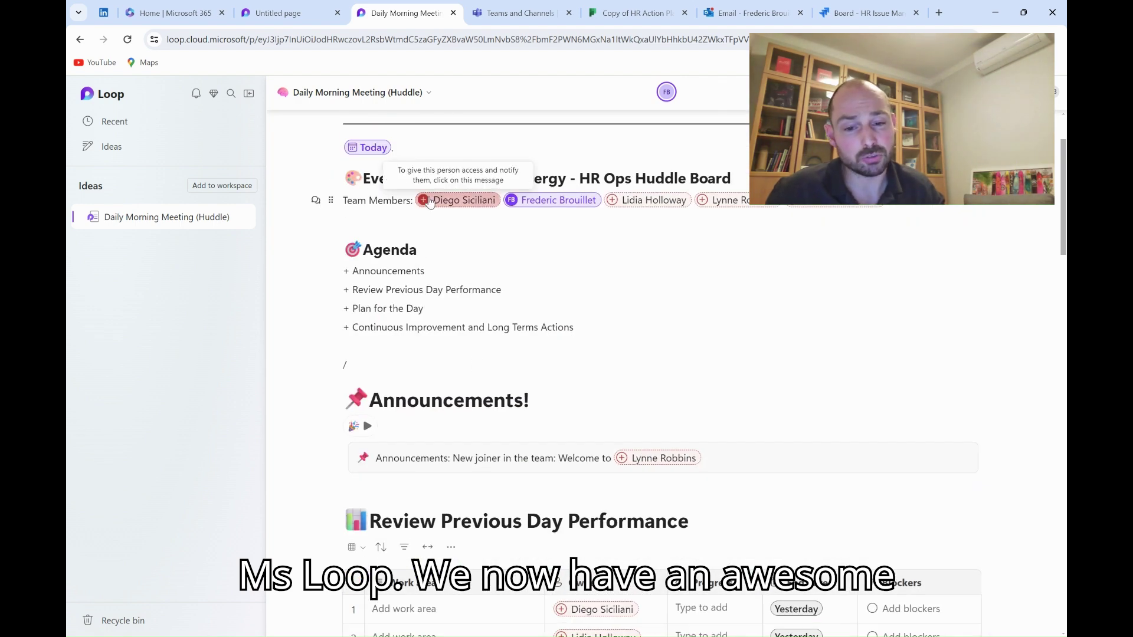
pyautogui.click(467, 200)
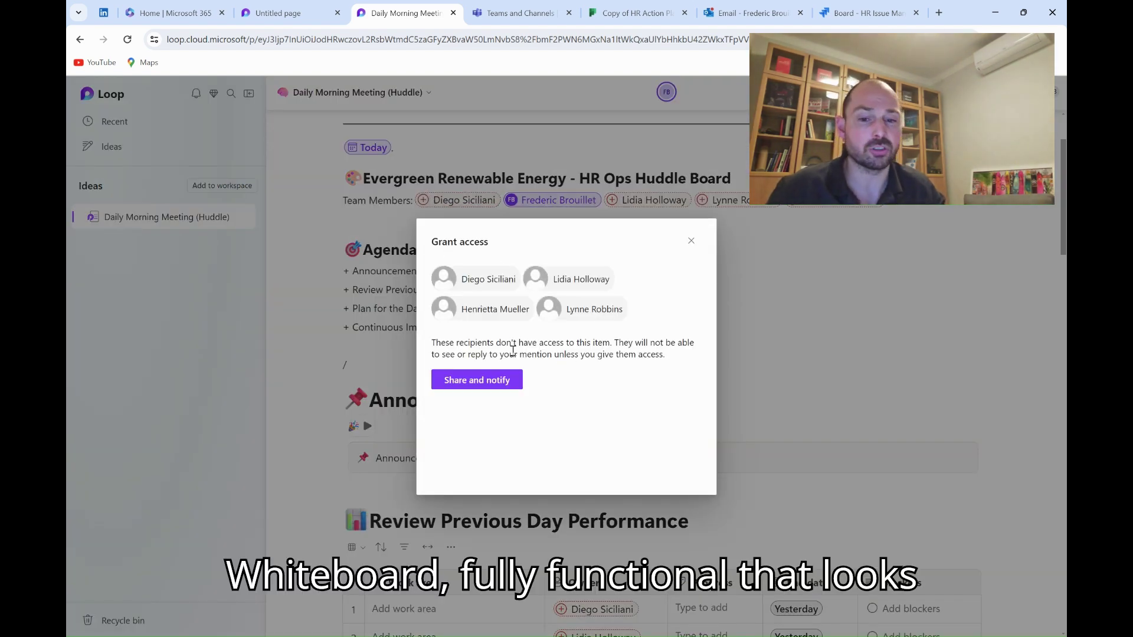
# Share the page with the four mentioned team members and notify them.
pyautogui.click(477, 380)
pyautogui.scroll(1, 559, 226)
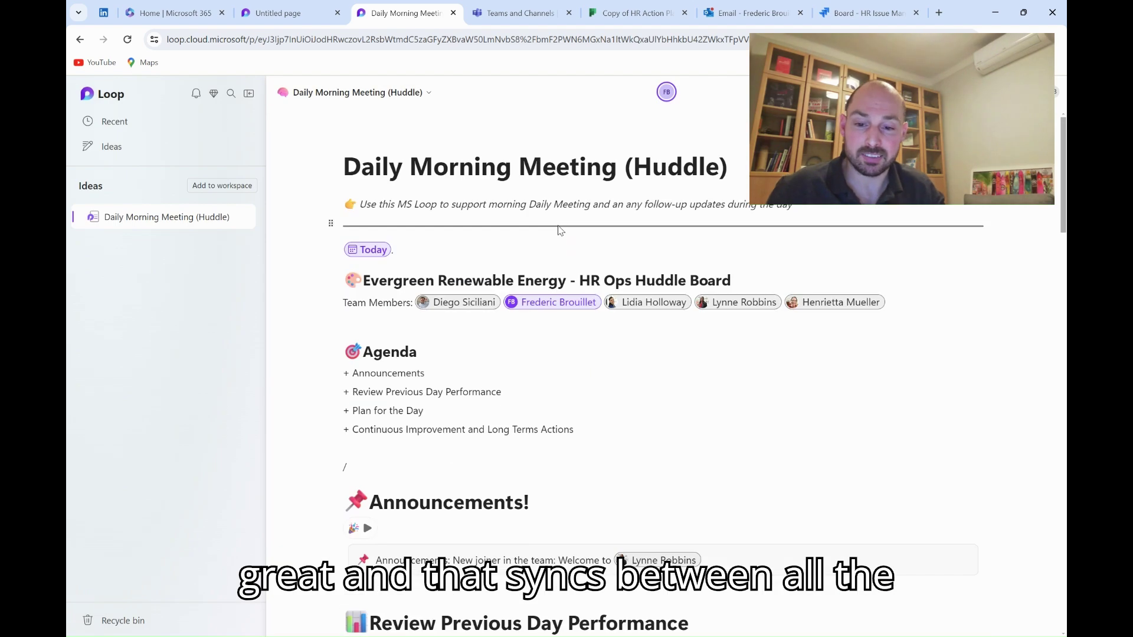
pyautogui.scroll(-5, 559, 226)
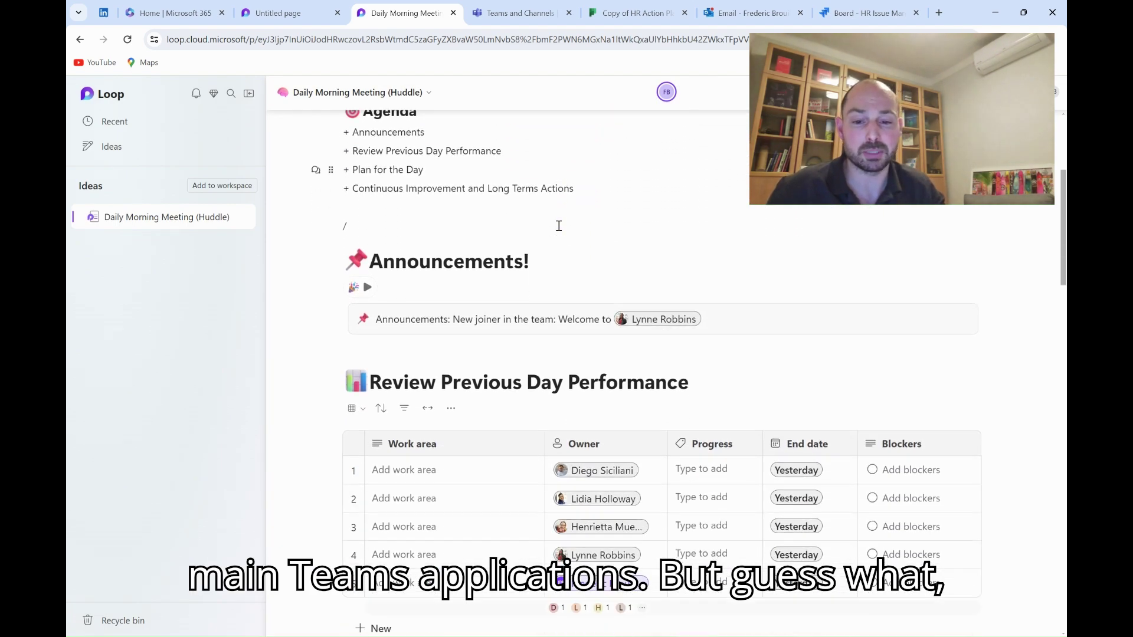
pyautogui.scroll(-12, 559, 226)
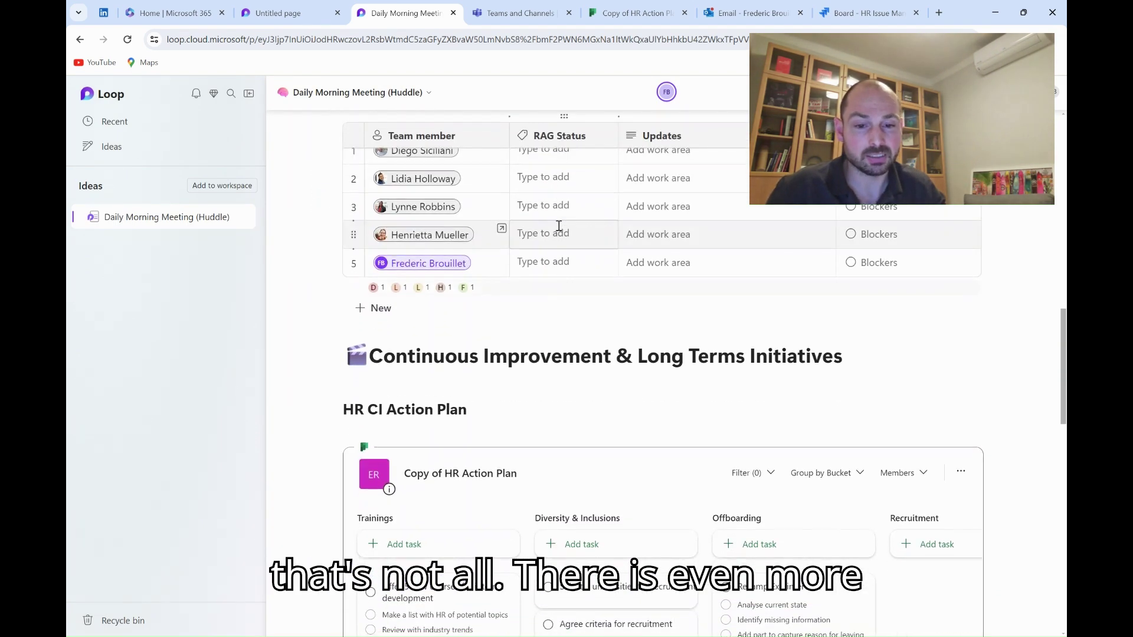
# Copy the Review Previous Day Performance table as a Loop component.
pyautogui.scroll(-12, 559, 226)
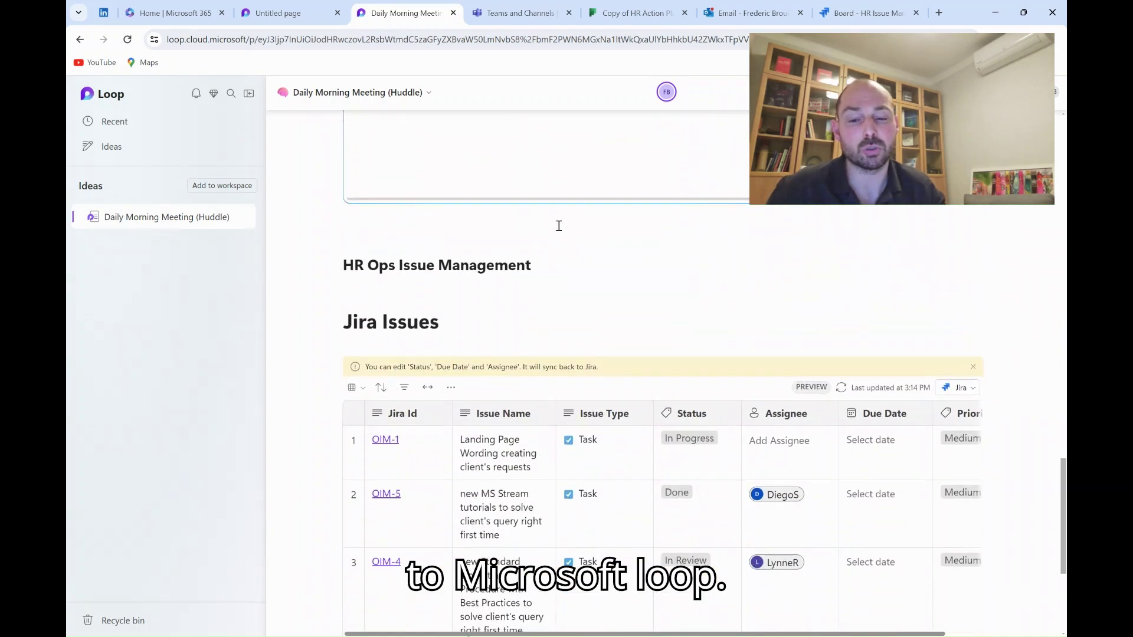
pyautogui.scroll(-2, 561, 231)
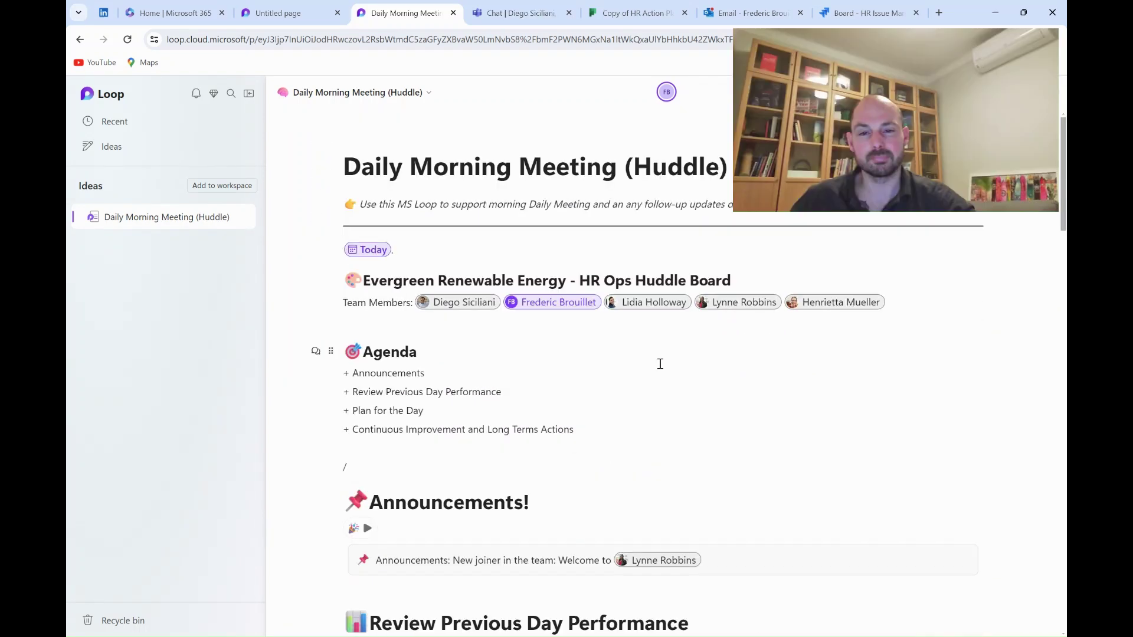
pyautogui.scroll(-7, 655, 378)
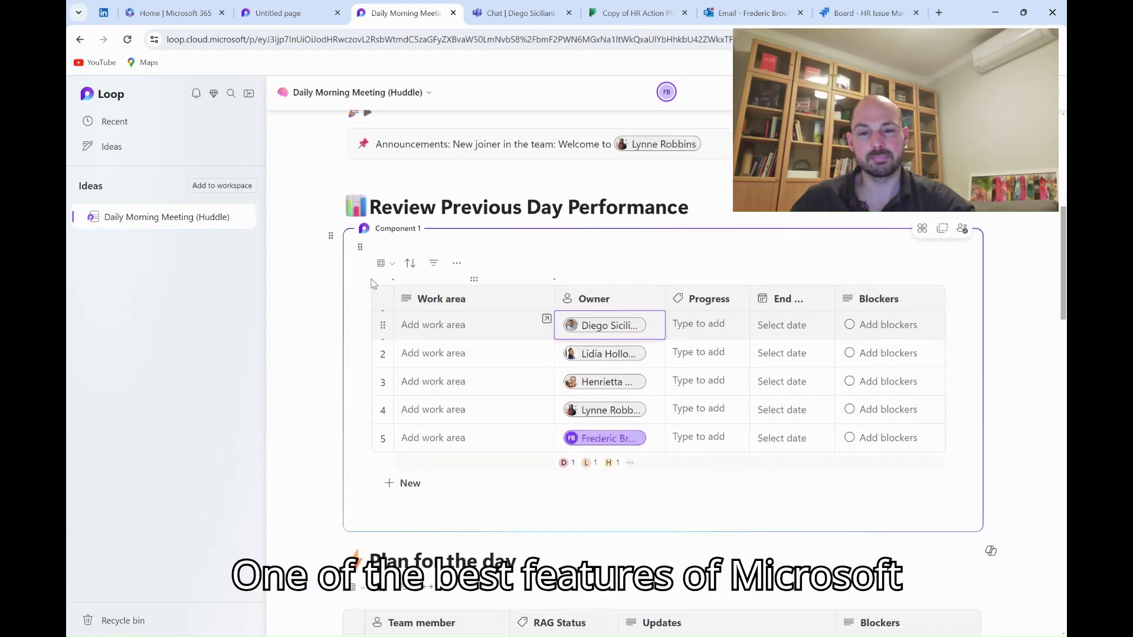
pyautogui.click(330, 236)
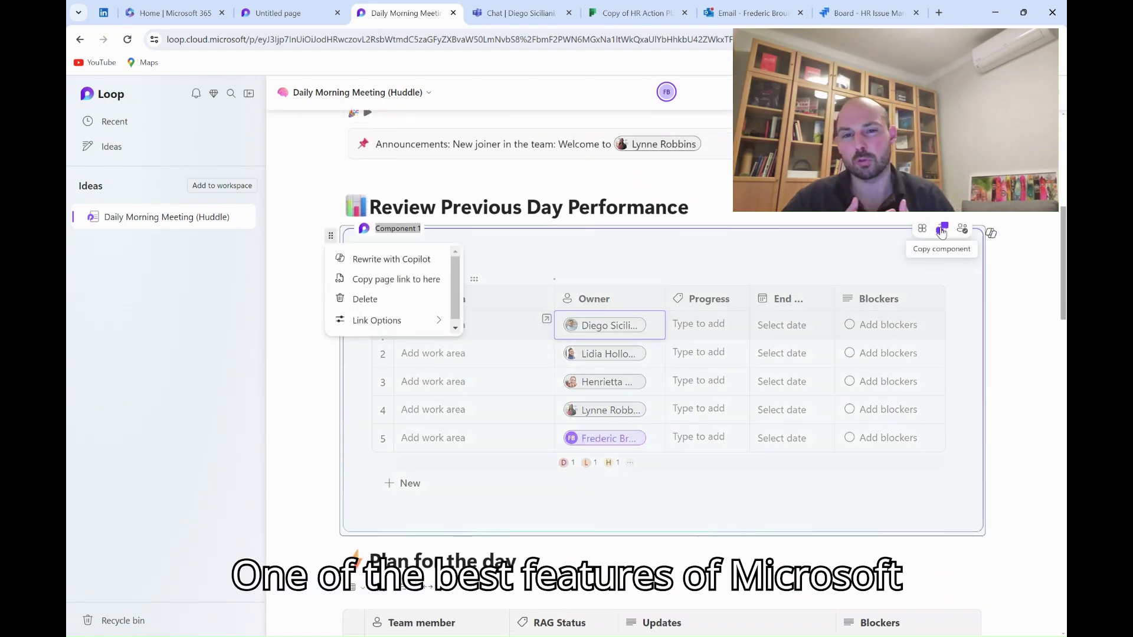
pyautogui.click(943, 231)
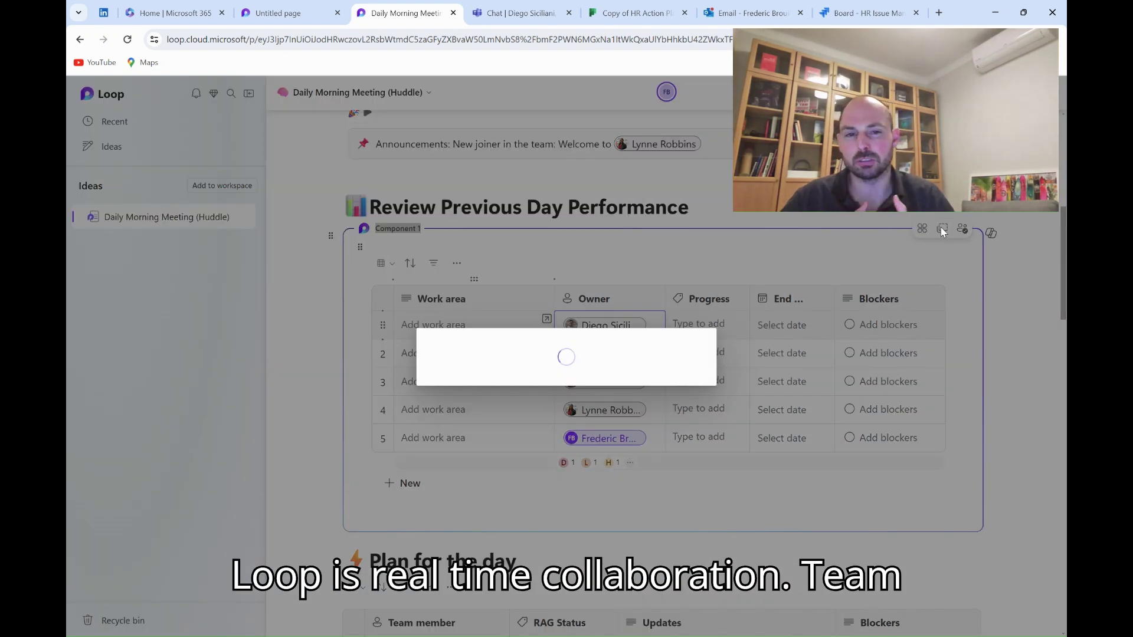
# Paste the Review component into a new message in the Thursday Daily Huddle Meeting chat in Teams.
pyautogui.click(697, 348)
pyautogui.click(504, 14)
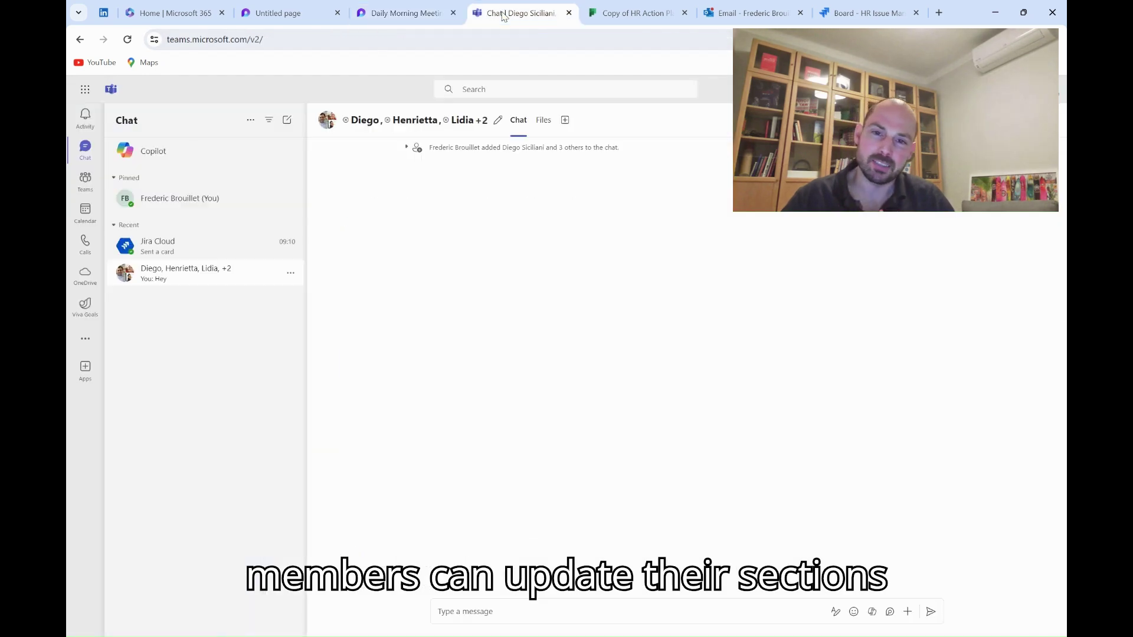
pyautogui.click(90, 224)
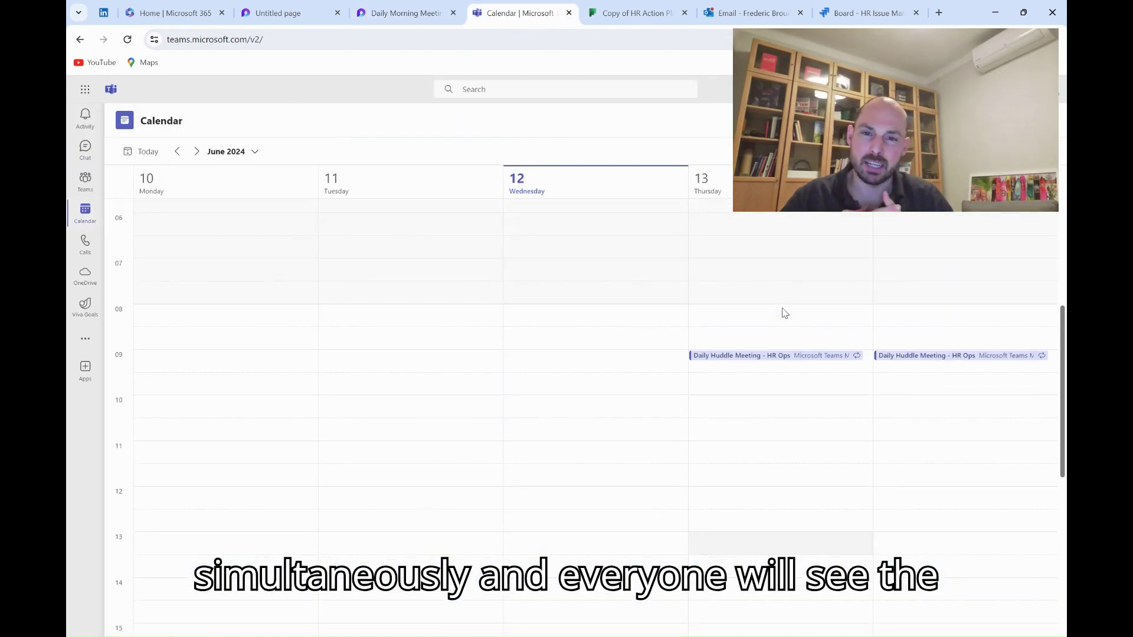
pyautogui.click(783, 367)
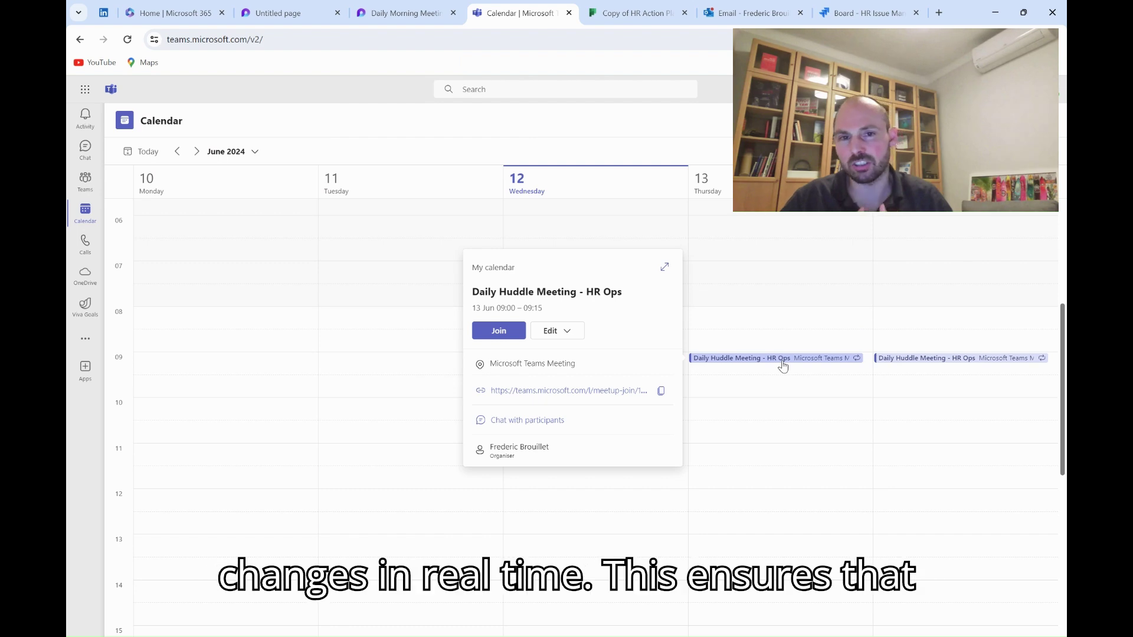
pyautogui.click(541, 422)
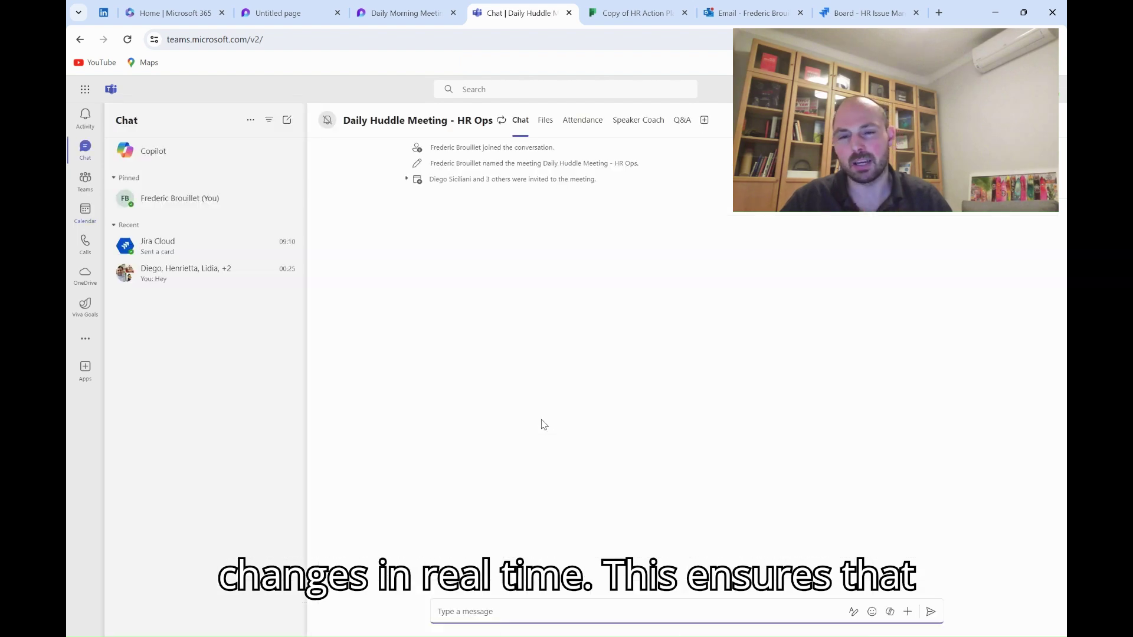
pyautogui.click(725, 606)
pyautogui.hotkey('ctrl', 'v')
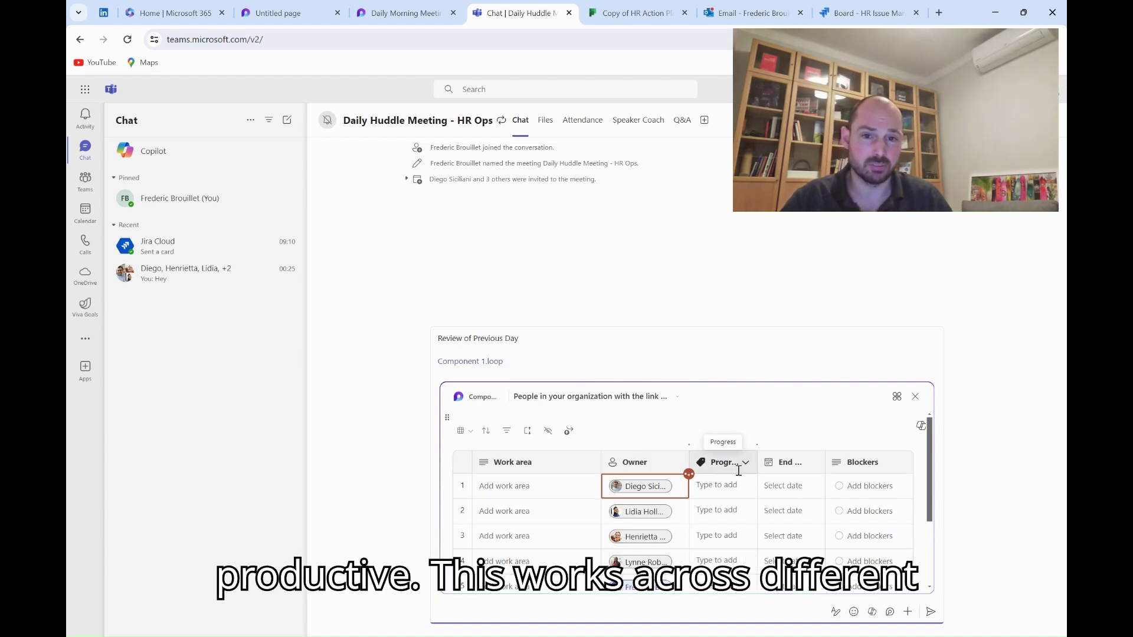
# Send the message with the huddle components to the meeting chat.
pyautogui.click(932, 614)
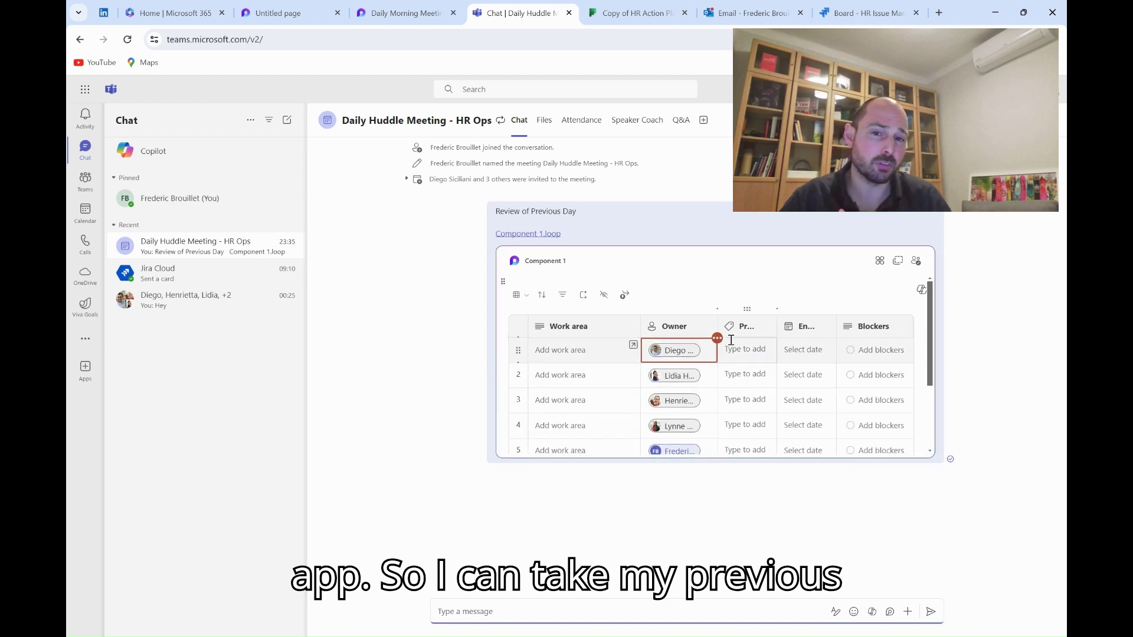
pyautogui.scroll(-1, 731, 340)
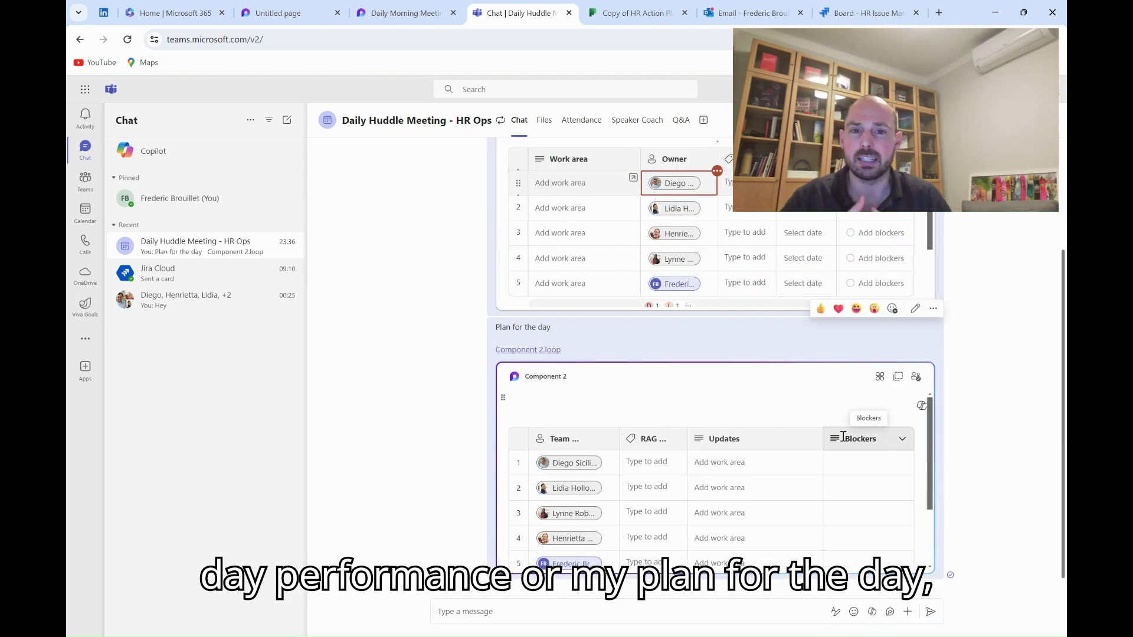
pyautogui.scroll(1, 567, 282)
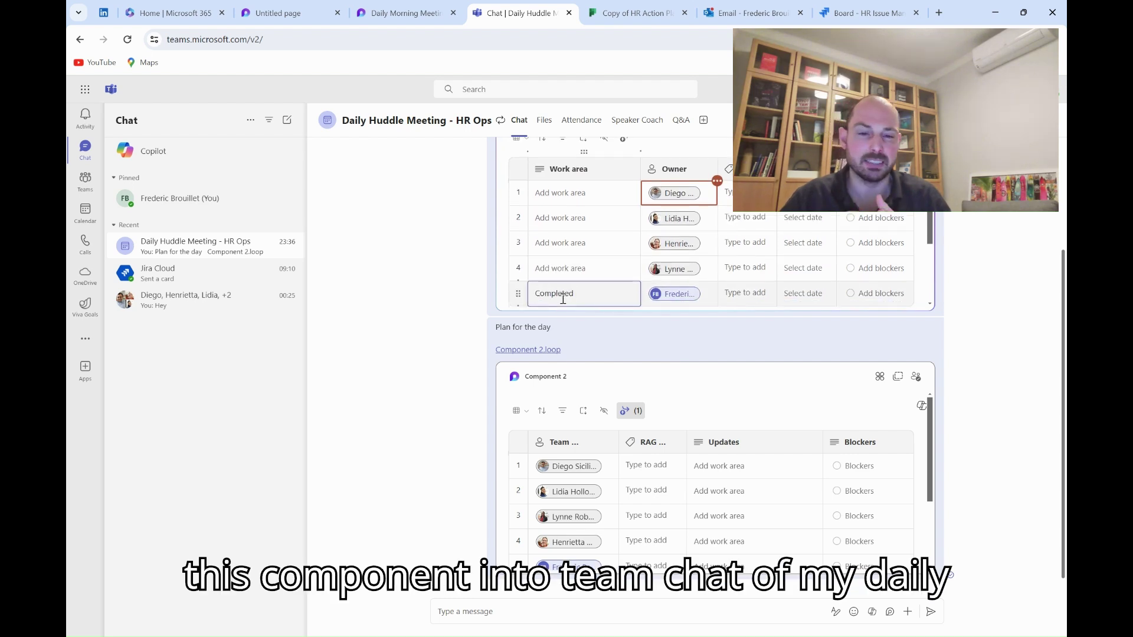
# Fill row 5 with MS Loop Tutorial, progress Completed, end date Today, blockers NA.
pyautogui.write('MS Loop Tutorial')
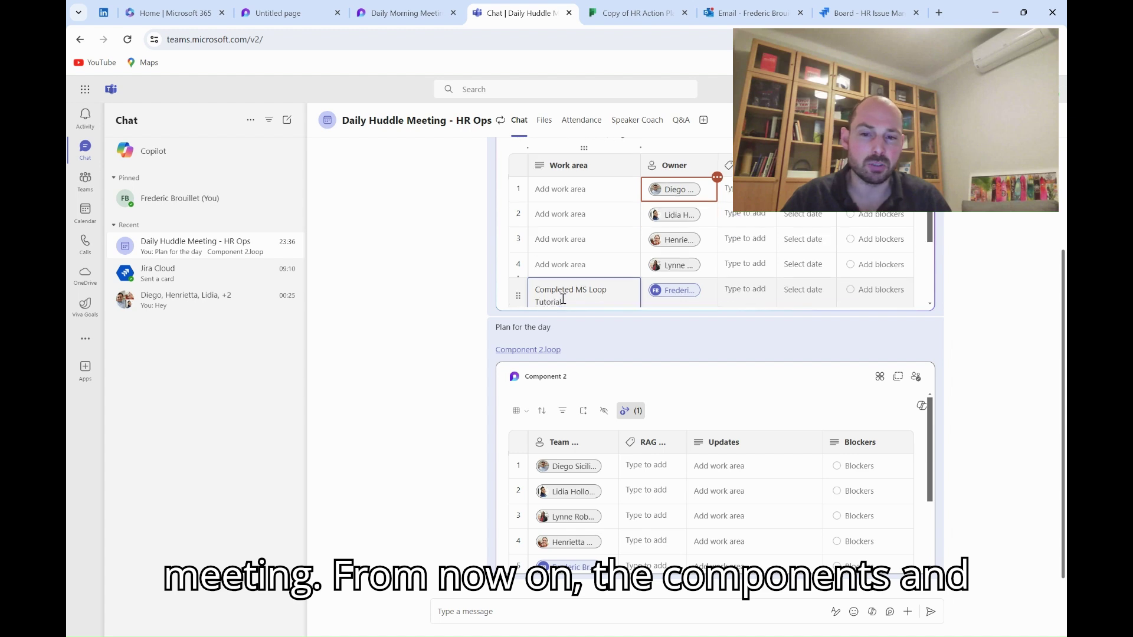
pyautogui.click(749, 289)
pyautogui.click(787, 214)
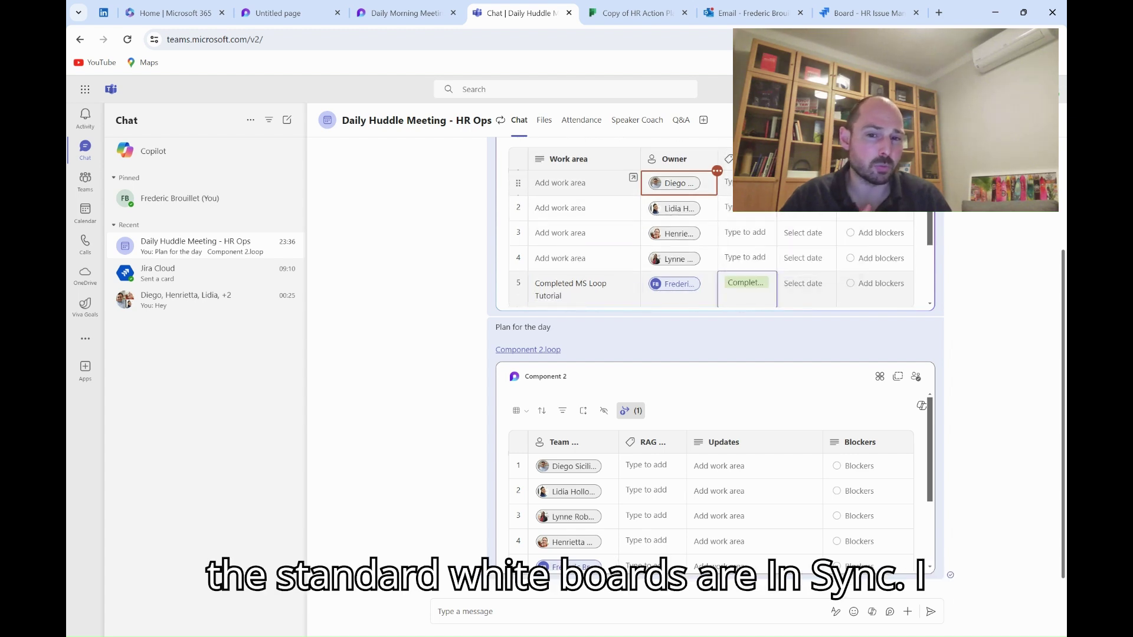
pyautogui.click(803, 283)
pyautogui.click(702, 237)
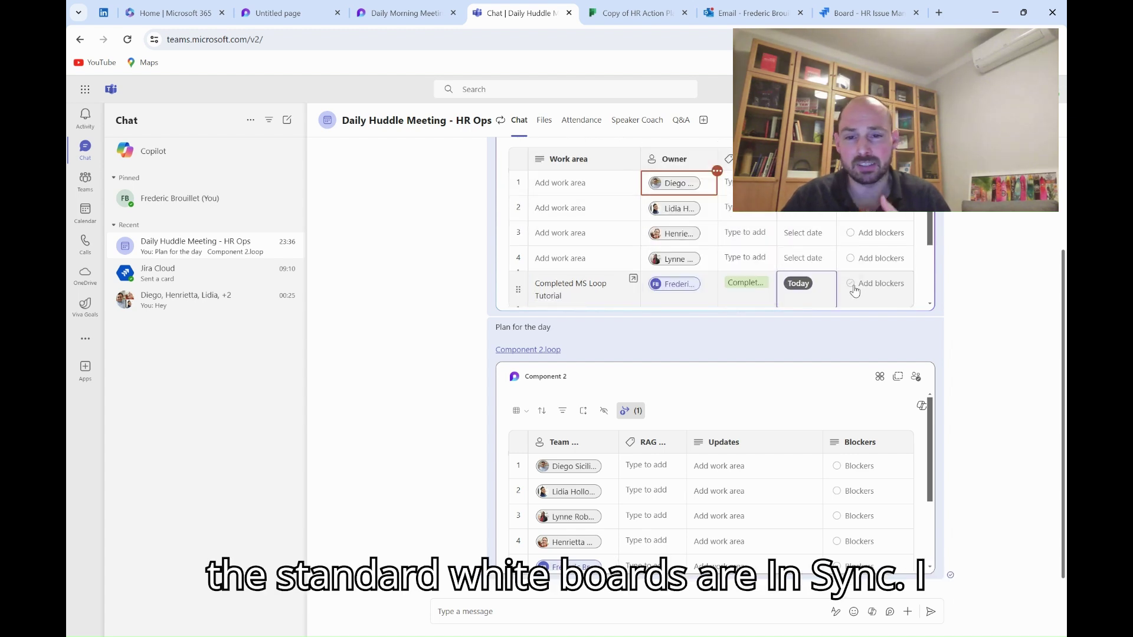
pyautogui.click(874, 283)
pyautogui.write('NA')
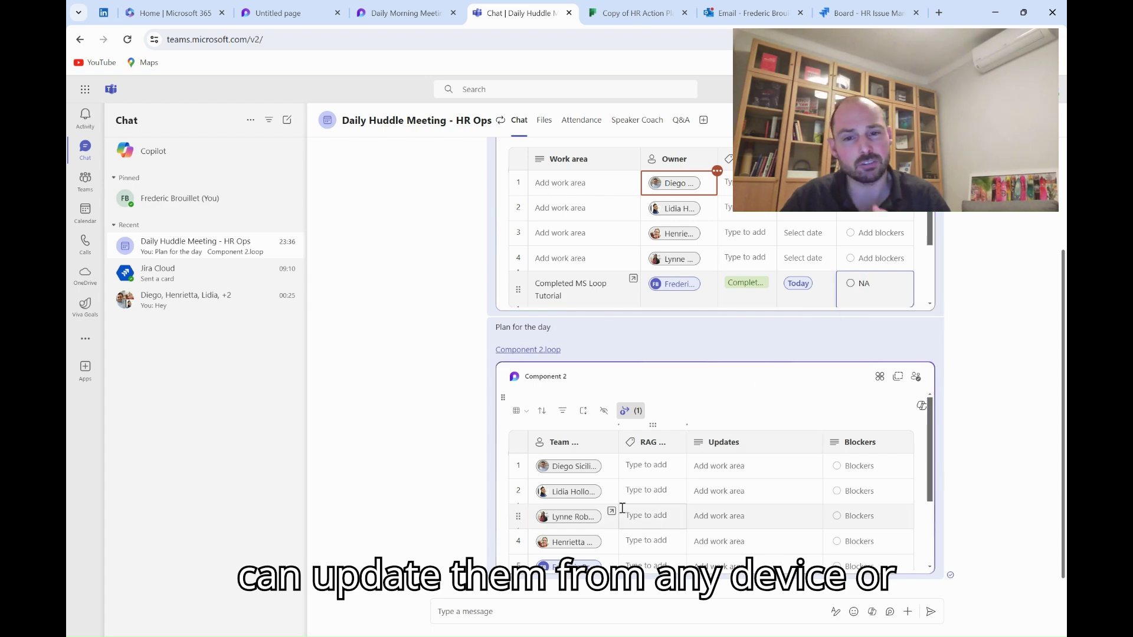
# Return to the Loop huddle page and check the synced row 5 on the way to the Planner board.
pyautogui.click(413, 13)
pyautogui.scroll(4, 532, 230)
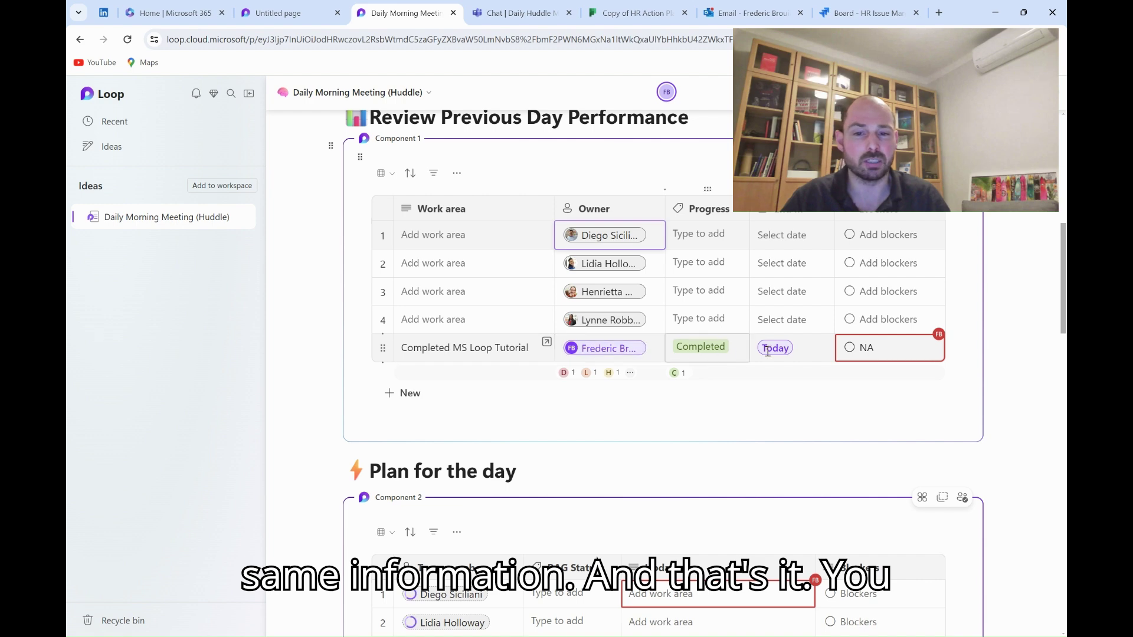
pyautogui.scroll(-5, 767, 352)
pyautogui.scroll(6, 767, 351)
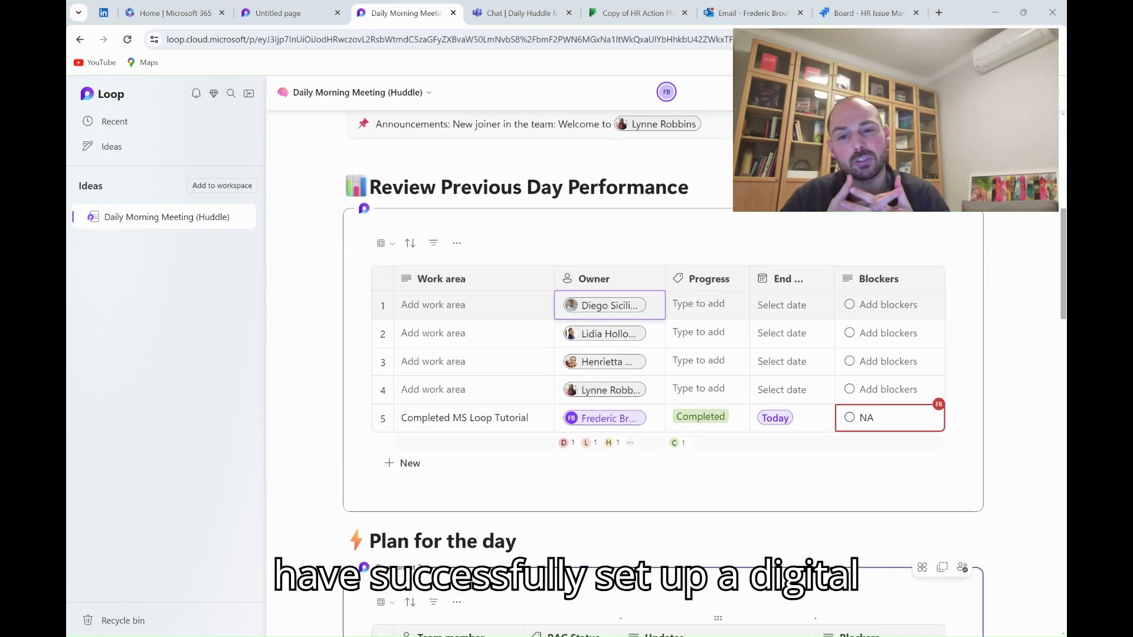
pyautogui.scroll(8, 681, 337)
pyautogui.scroll(-1, 681, 336)
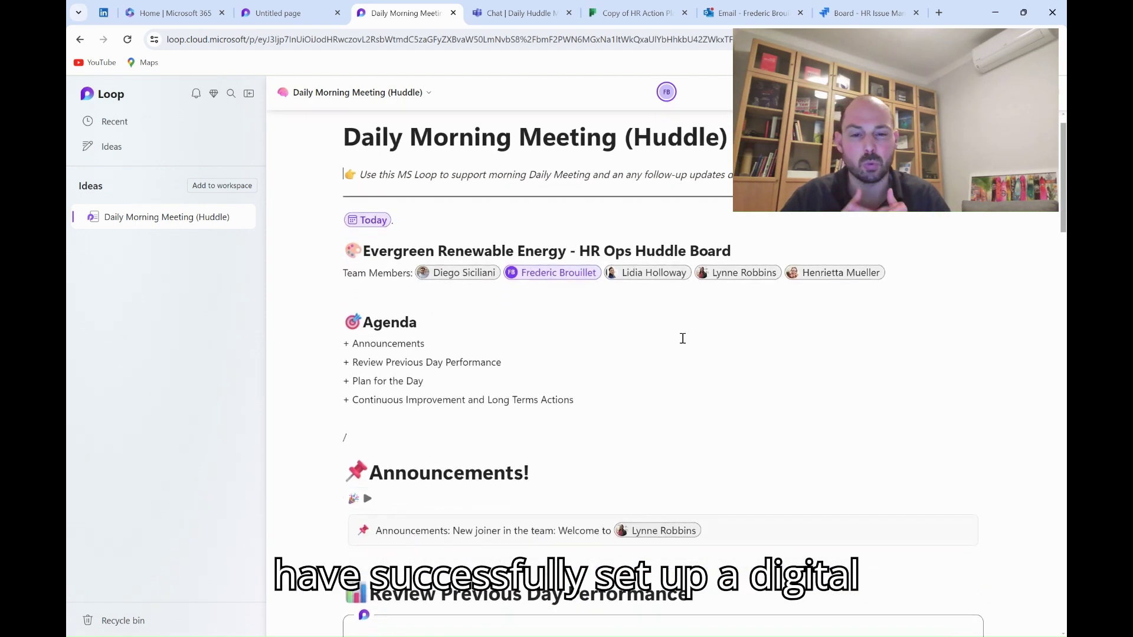
pyautogui.scroll(-1, 650, 283)
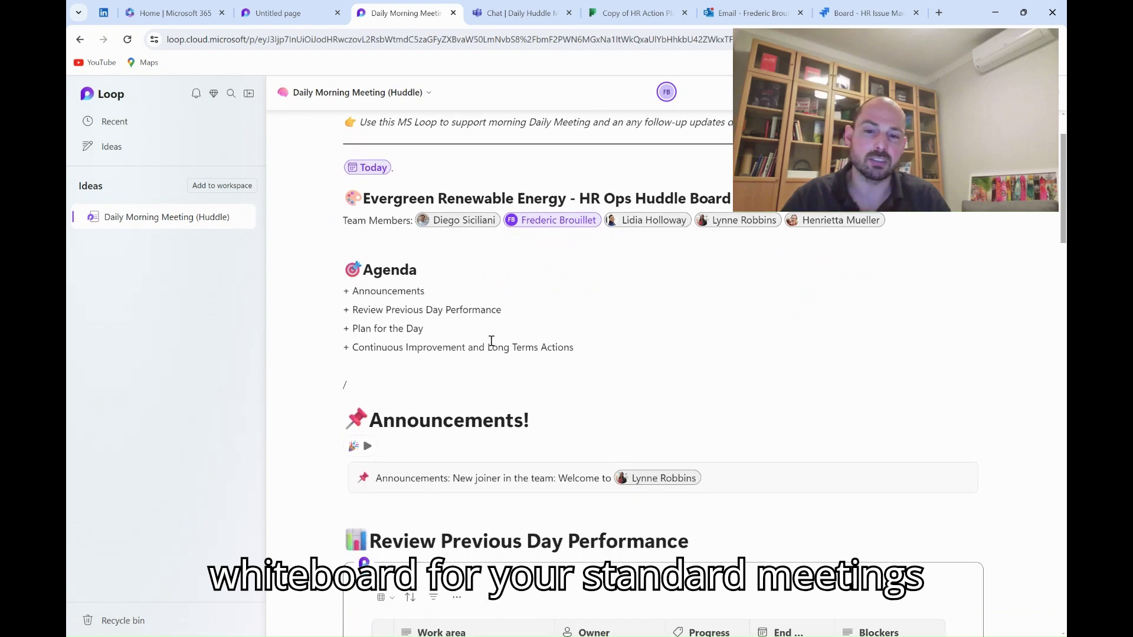
pyautogui.scroll(-5, 492, 341)
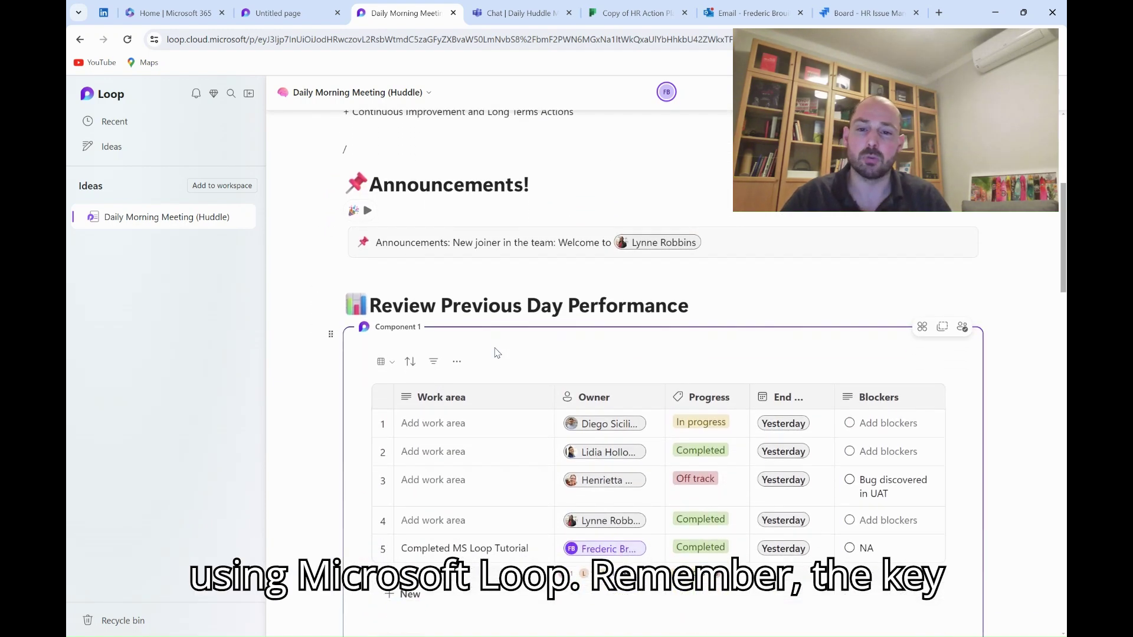
pyautogui.scroll(-4, 497, 353)
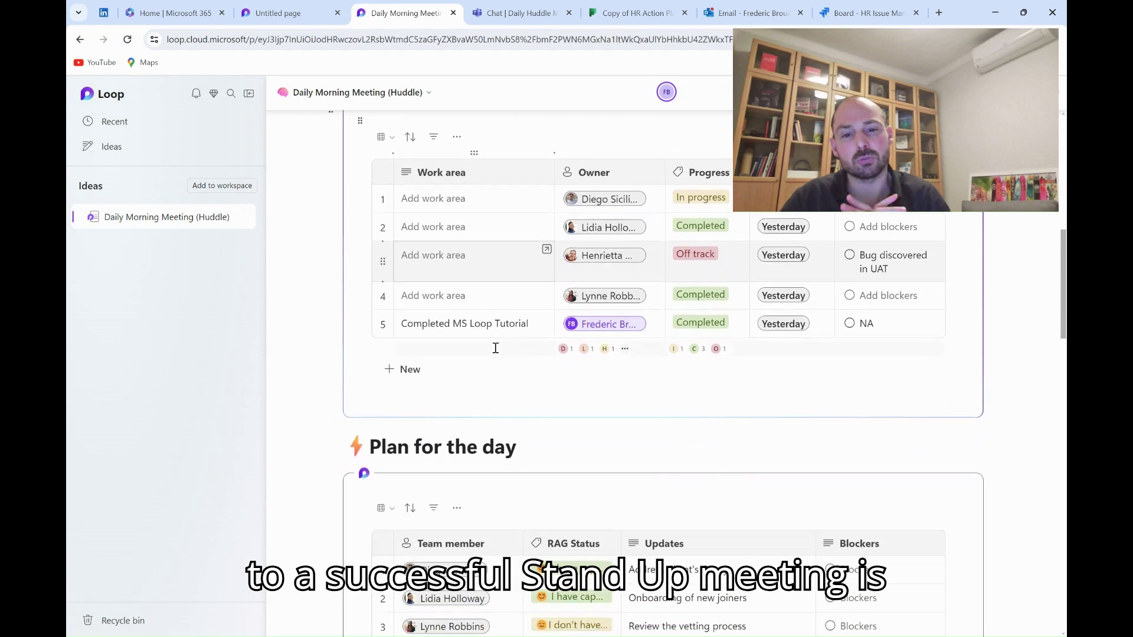
pyautogui.scroll(-4, 496, 349)
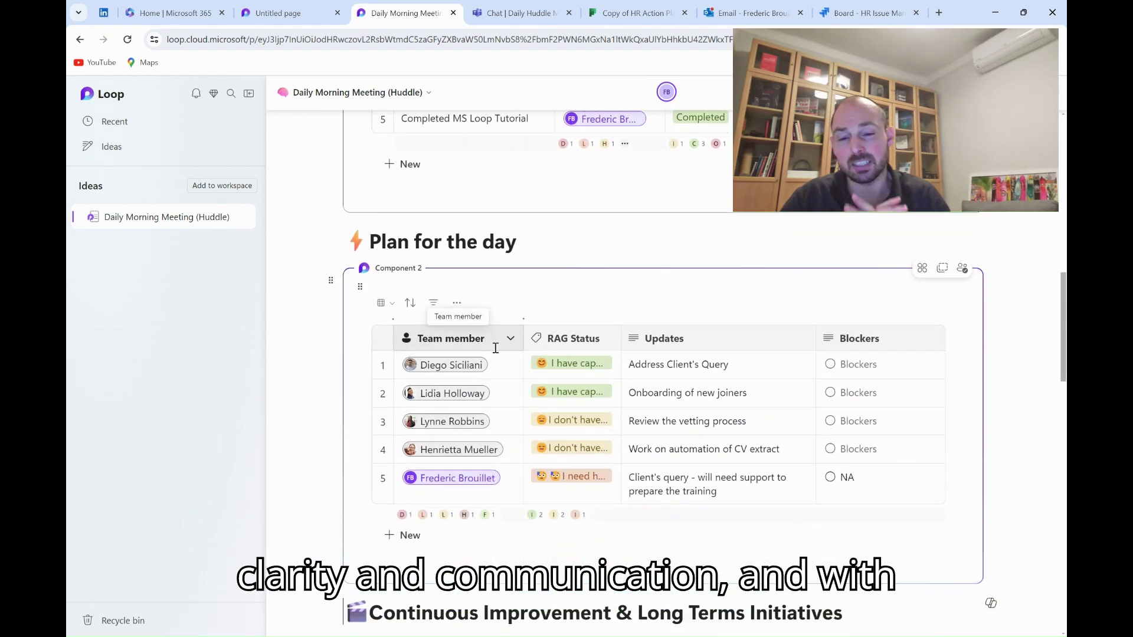
pyautogui.scroll(-6, 496, 349)
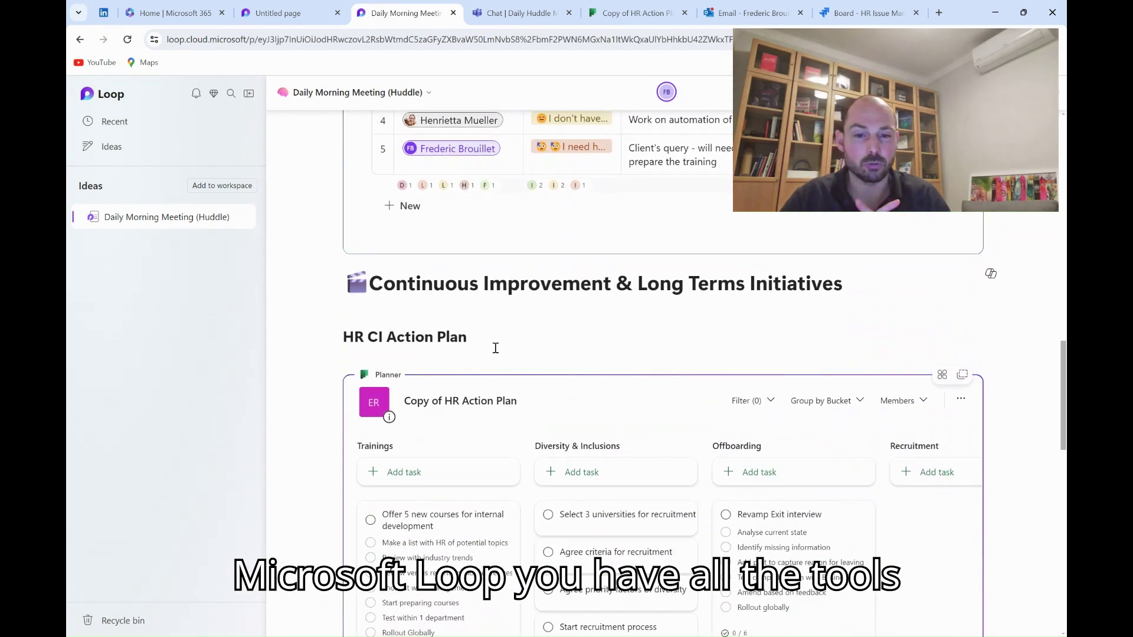
pyautogui.scroll(-2, 496, 348)
pyautogui.scroll(-1, 499, 350)
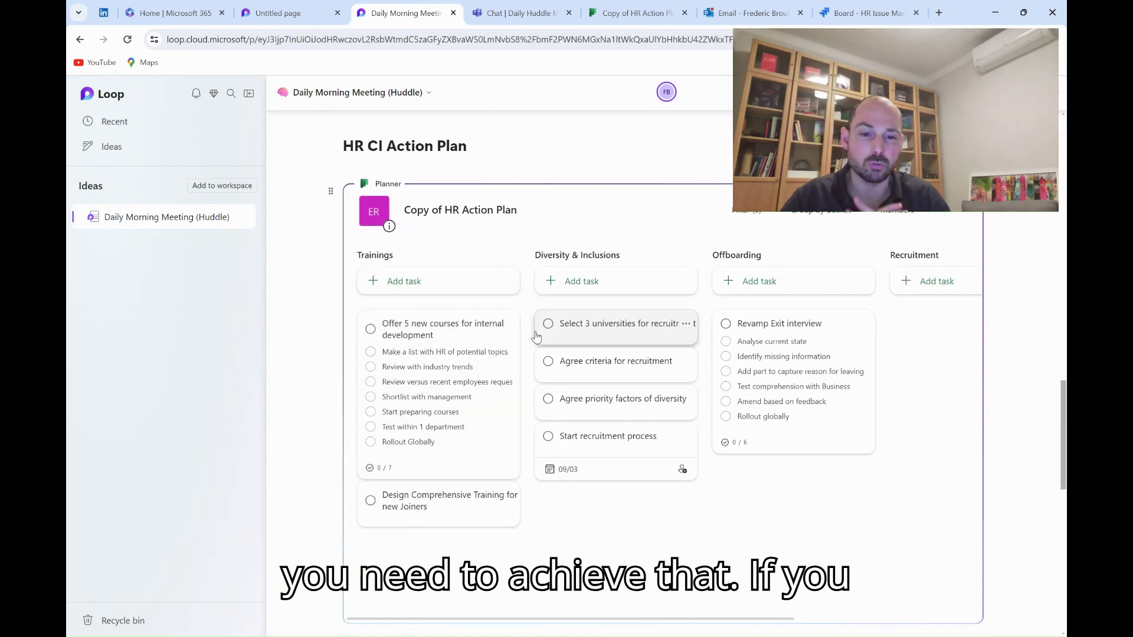
# Tick off the Analyse current state subtask under Revamp Exit interview.
pyautogui.click(726, 341)
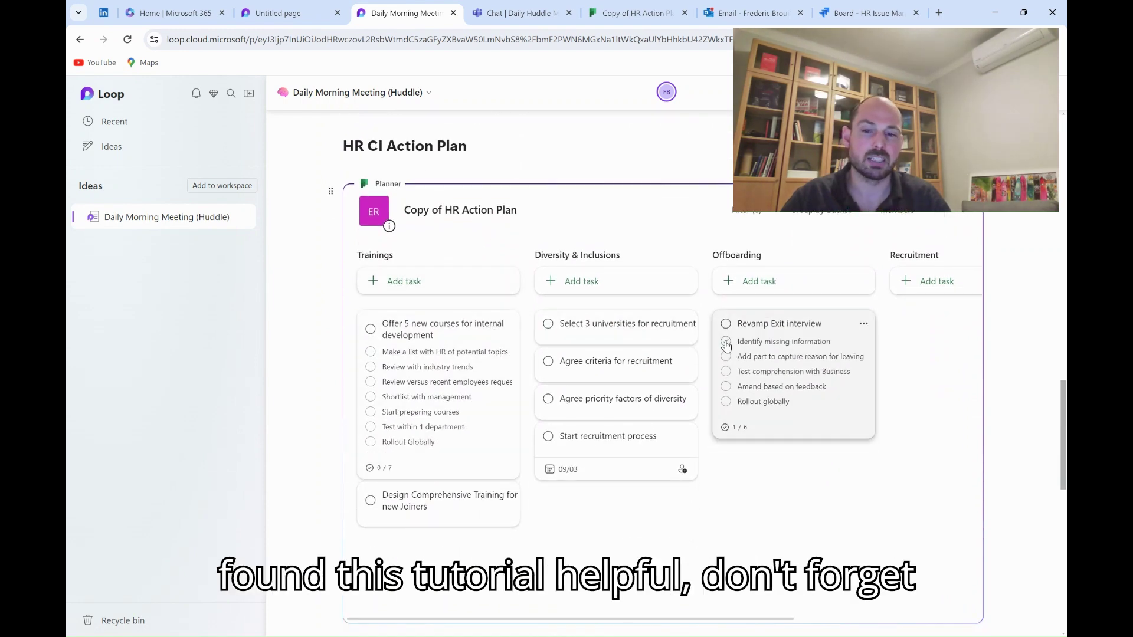
pyautogui.click(726, 341)
pyautogui.scroll(-1, 726, 345)
pyautogui.scroll(-12, 726, 346)
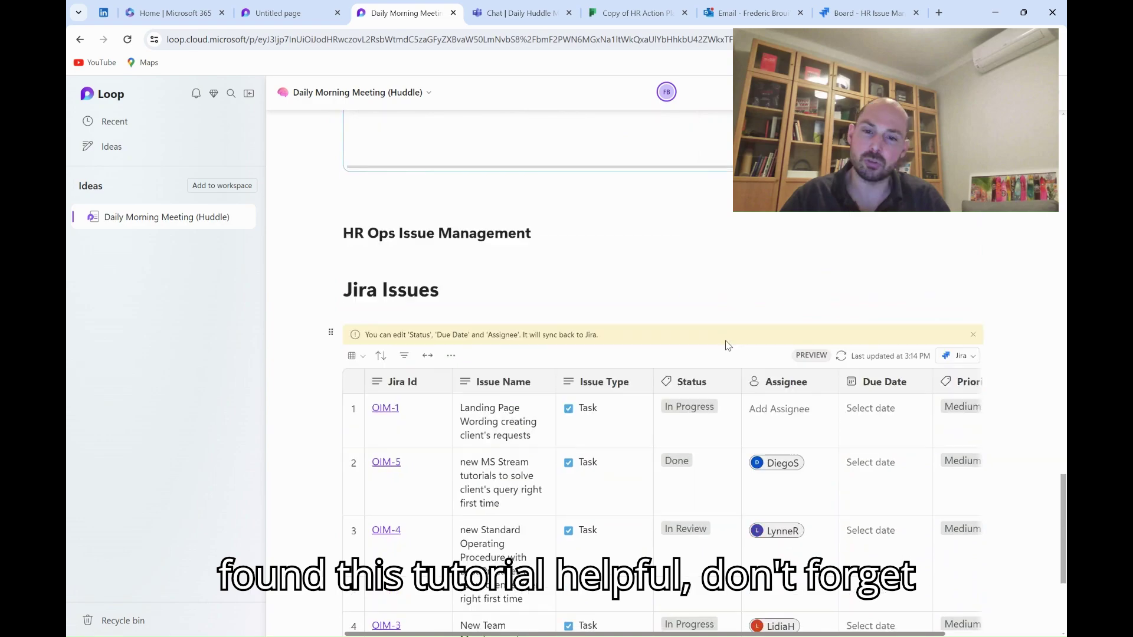
pyautogui.scroll(-1, 727, 341)
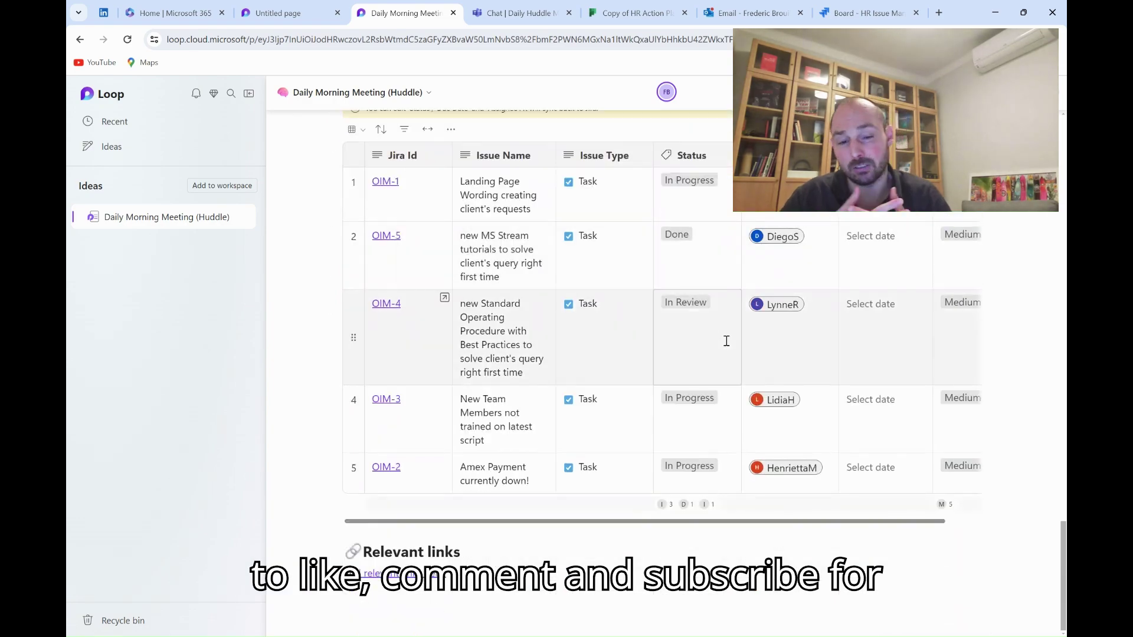